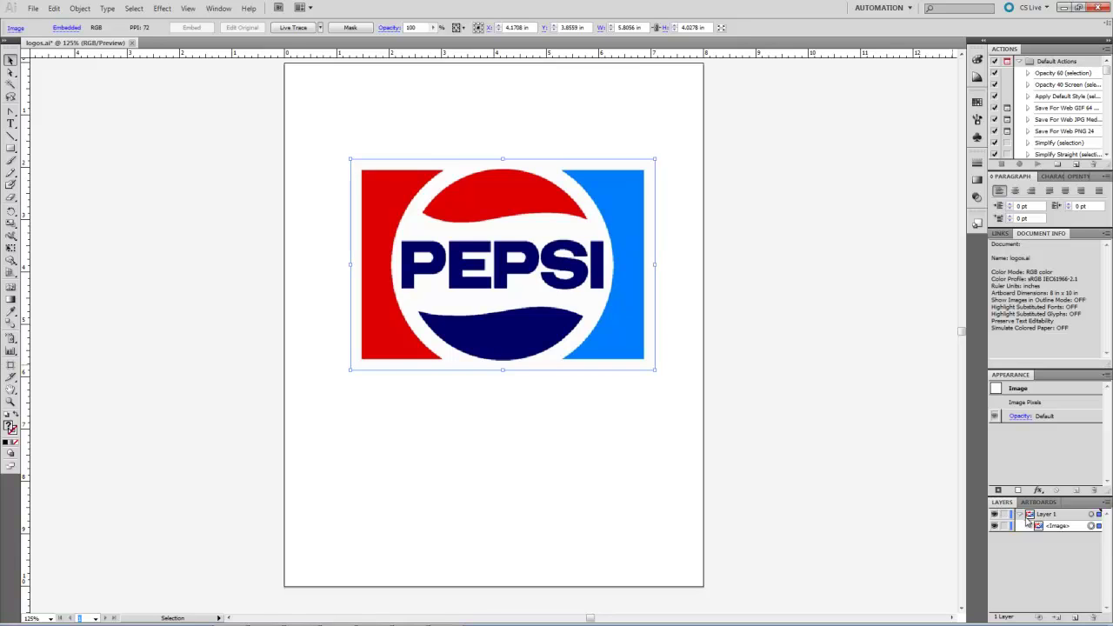
{"action": "left_click", "coordinate": [1020, 514]}
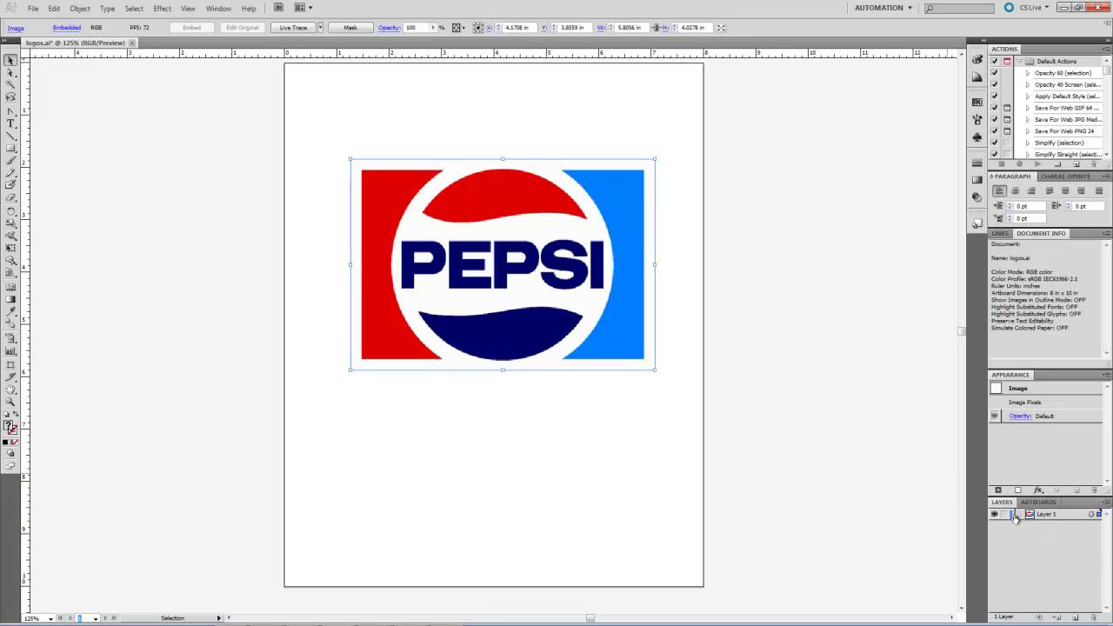
{"action": "left_click", "coordinate": [1021, 517]}
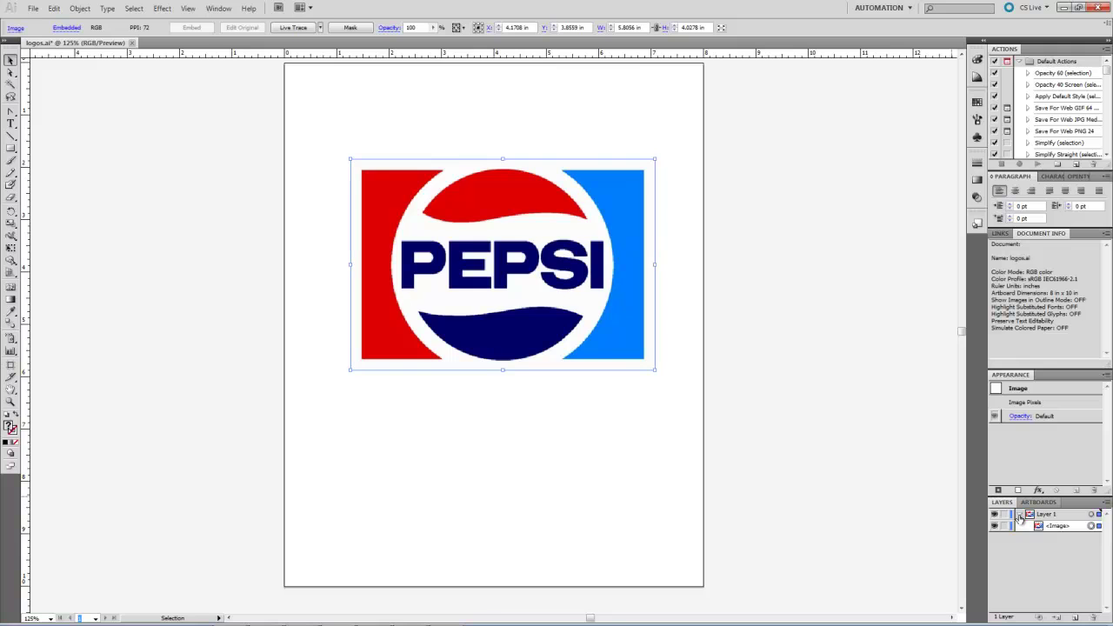
{"action": "left_click", "coordinate": [1021, 517]}
{"action": "left_click", "coordinate": [1021, 516]}
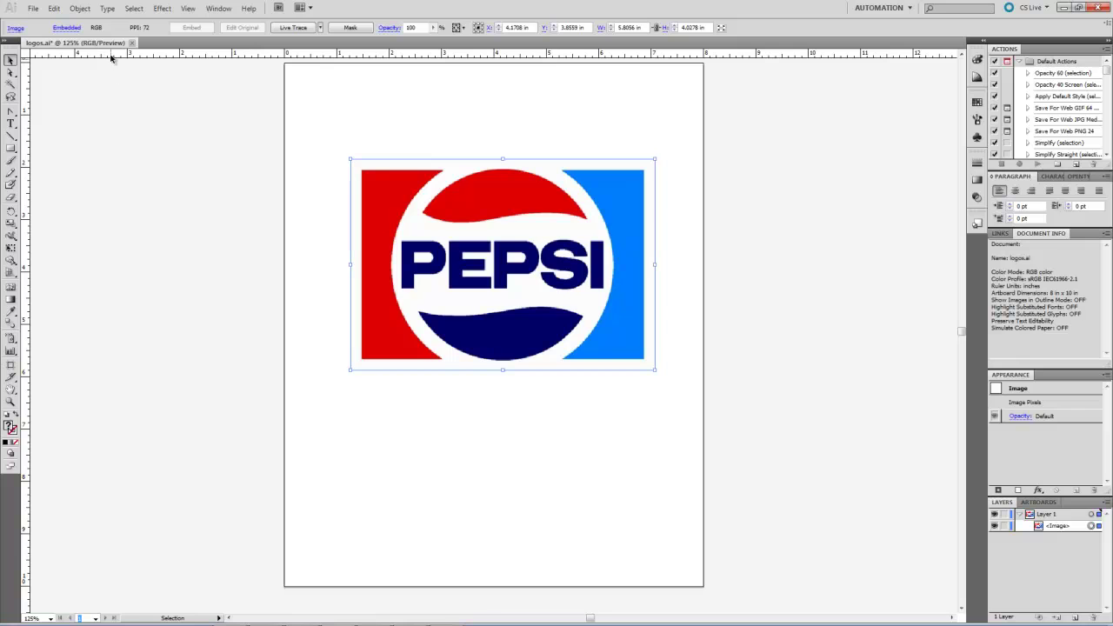
Place two horizontal guides, one along the lower edge and one along the upper edge of the Pepsi logo.
{"action": "left_click_drag", "start_coordinate": [110, 54], "coordinate": [149, 363]}
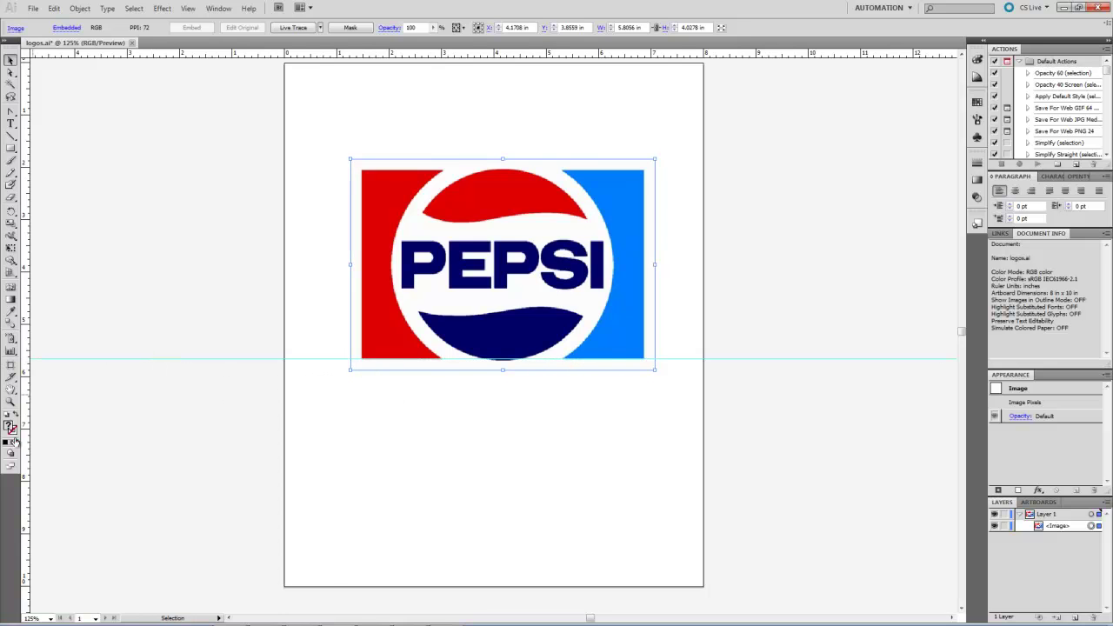
{"action": "left_click", "coordinate": [11, 401]}
{"action": "left_click_drag", "start_coordinate": [248, 194], "coordinate": [741, 439]}
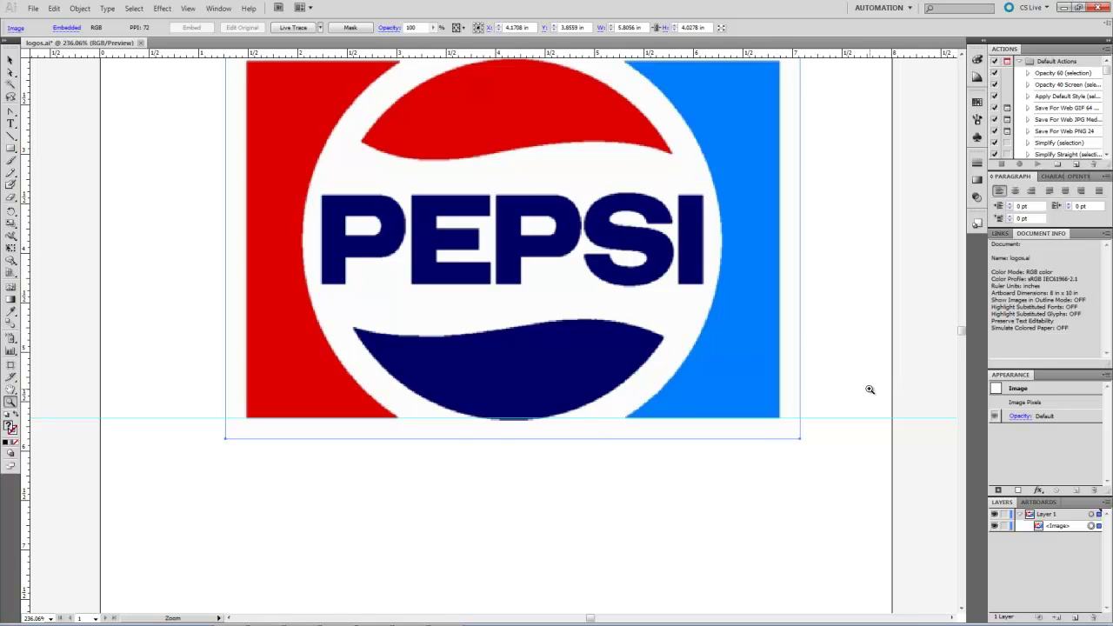
{"action": "scroll", "coordinate": [870, 388], "scroll_direction": "up", "scroll_amount": 1}
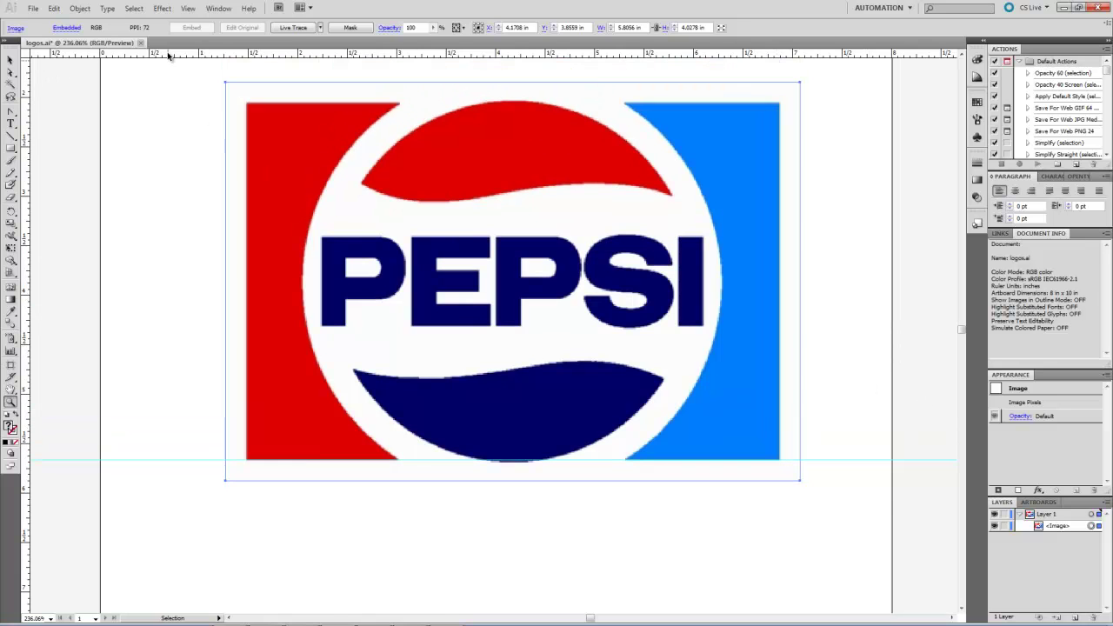
{"action": "left_click_drag", "start_coordinate": [194, 53], "coordinate": [193, 107]}
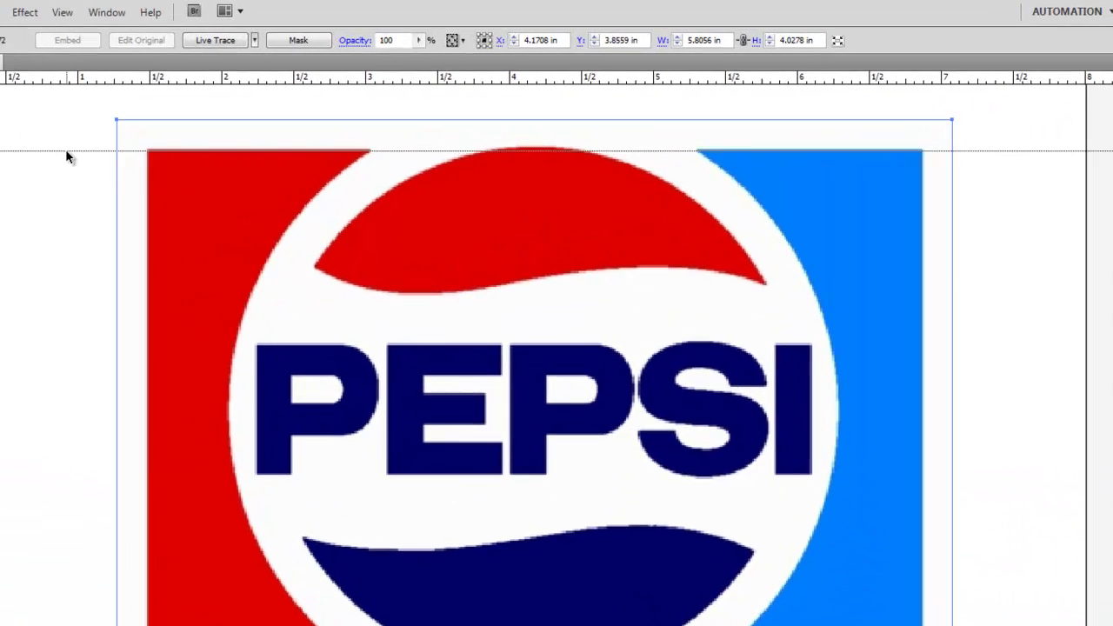
{"action": "left_click_drag", "start_coordinate": [65, 148], "coordinate": [55, 154]}
{"action": "key", "text": "z"}
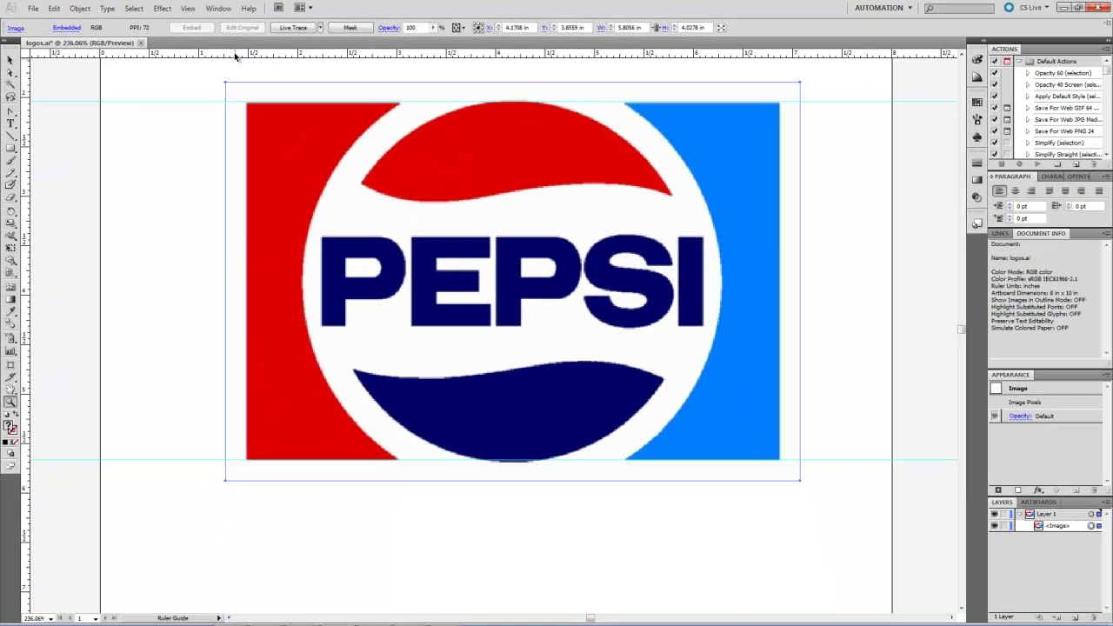
Add horizontal guides above and below the PEPSI lettering and vertical guides at the logo's outer left and right edges.
{"action": "left_click_drag", "start_coordinate": [235, 55], "coordinate": [272, 236]}
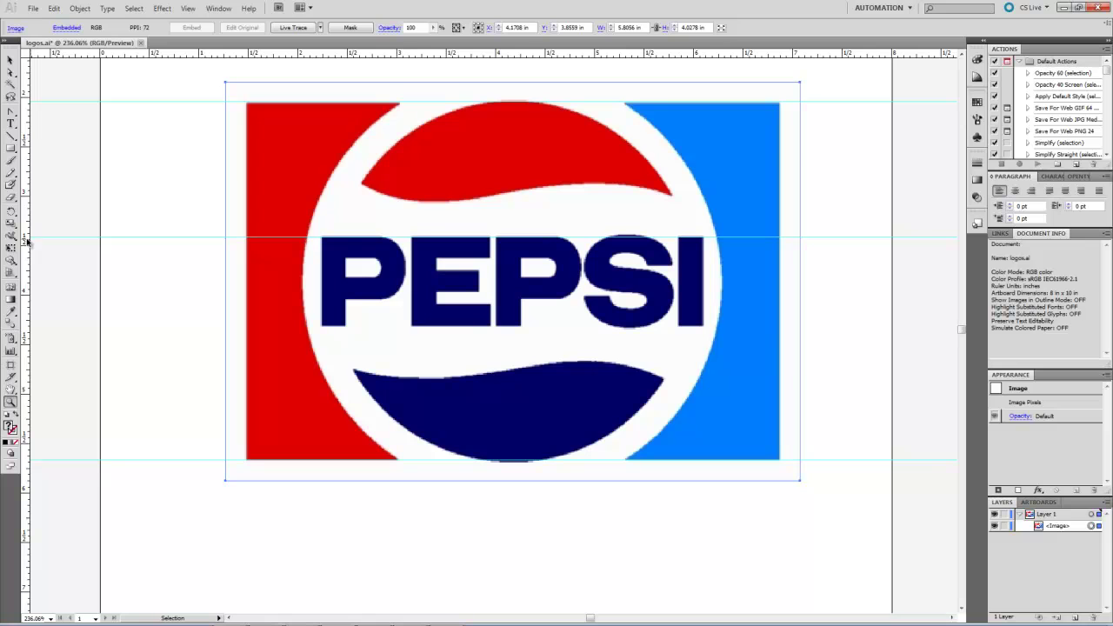
{"action": "left_click_drag", "start_coordinate": [160, 55], "coordinate": [208, 327]}
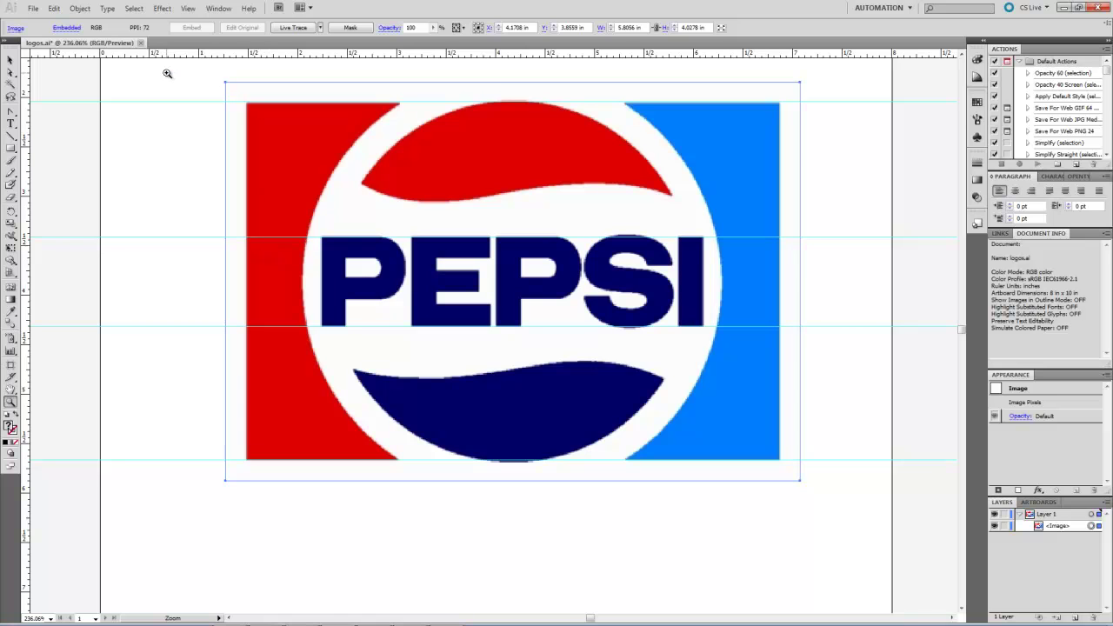
{"action": "left_click_drag", "start_coordinate": [27, 116], "coordinate": [247, 117]}
{"action": "left_click_drag", "start_coordinate": [23, 128], "coordinate": [778, 136]}
{"action": "key", "text": "z"}
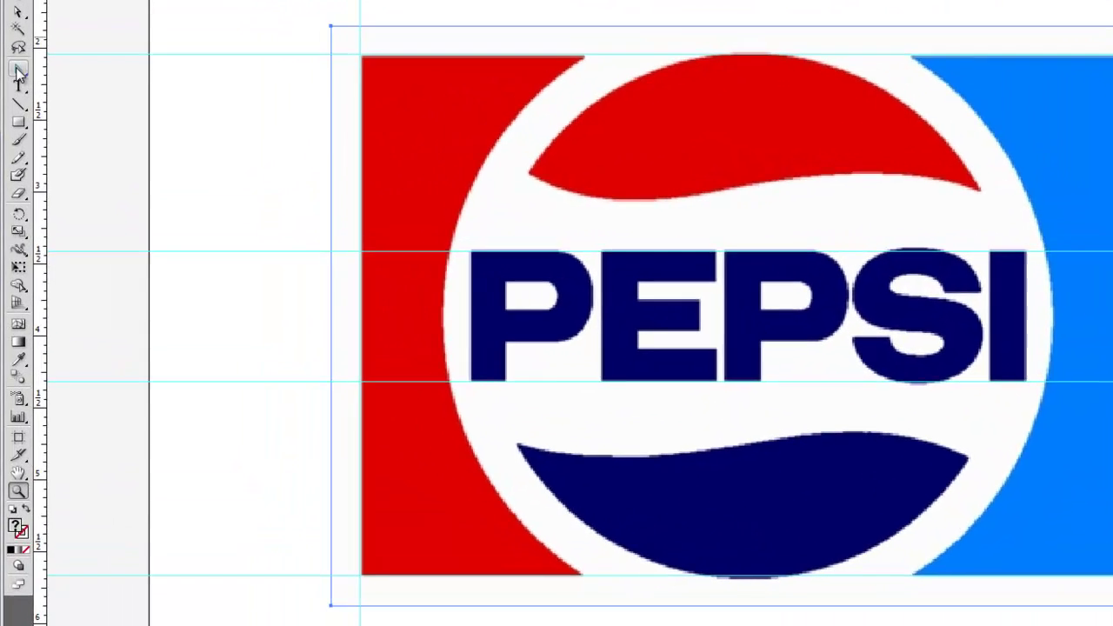
{"action": "left_click_drag", "start_coordinate": [12, 104], "coordinate": [81, 67]}
{"action": "left_click", "coordinate": [19, 65]}
{"action": "left_click", "coordinate": [20, 9]}
{"action": "mouse_move", "coordinate": [21, 9]}
{"action": "left_mouse_down"}
{"action": "mouse_move", "coordinate": [11, 7]}
{"action": "mouse_move", "coordinate": [20, 7]}
{"action": "left_mouse_up"}
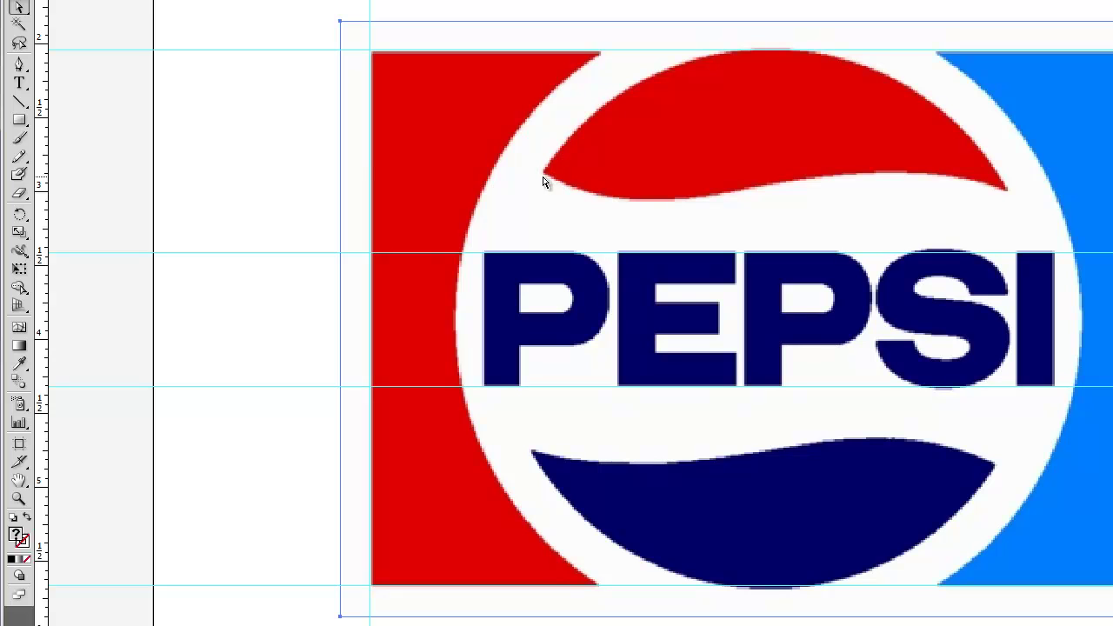
{"action": "left_click", "coordinate": [20, 64]}
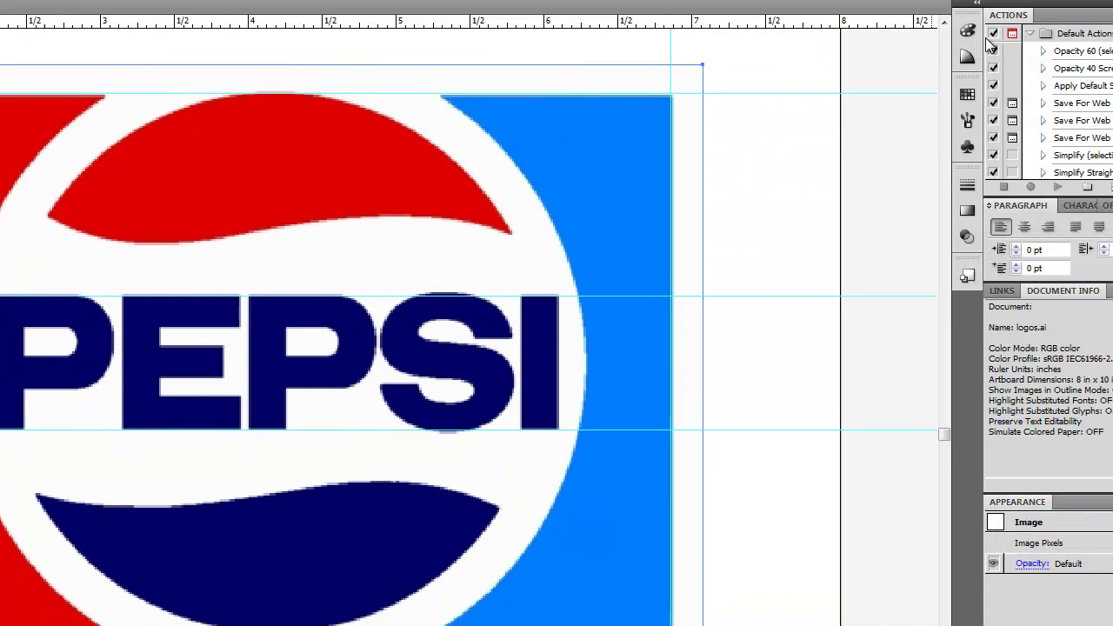
Examine the fill color in the Color Picker.
{"action": "left_click", "coordinate": [906, 37]}
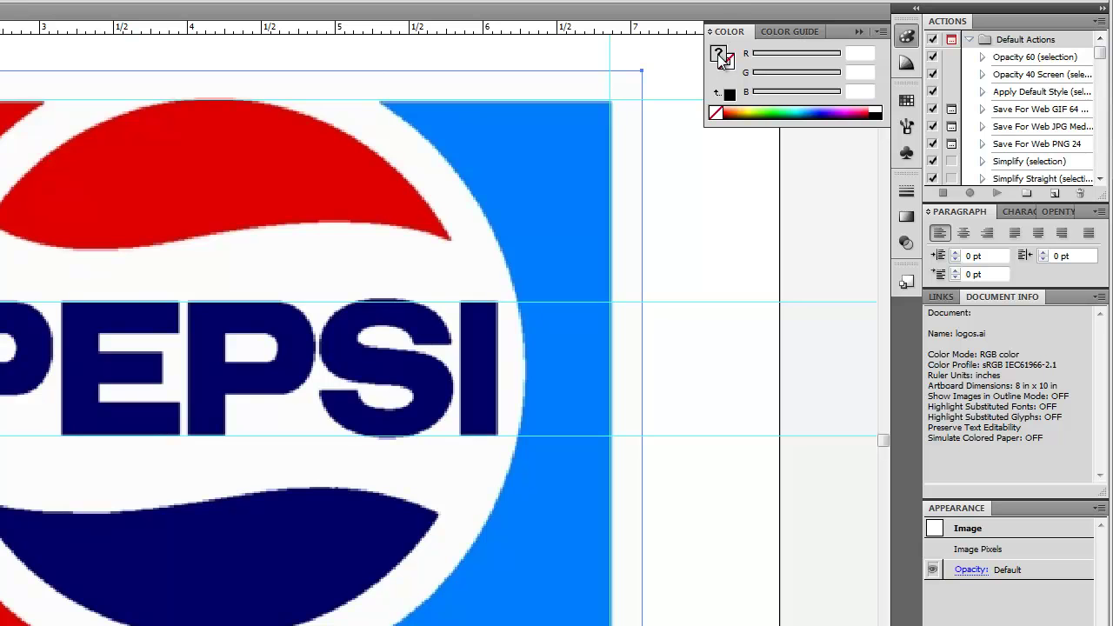
{"action": "double_click", "coordinate": [720, 57]}
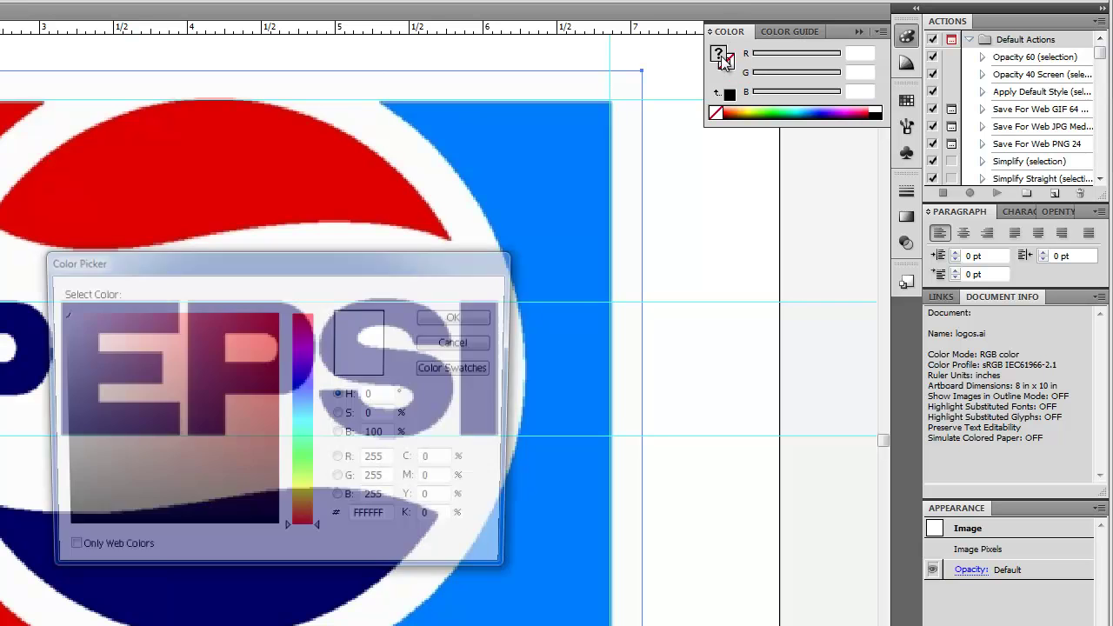
{"action": "left_click_drag", "start_coordinate": [395, 265], "coordinate": [1022, 285]}
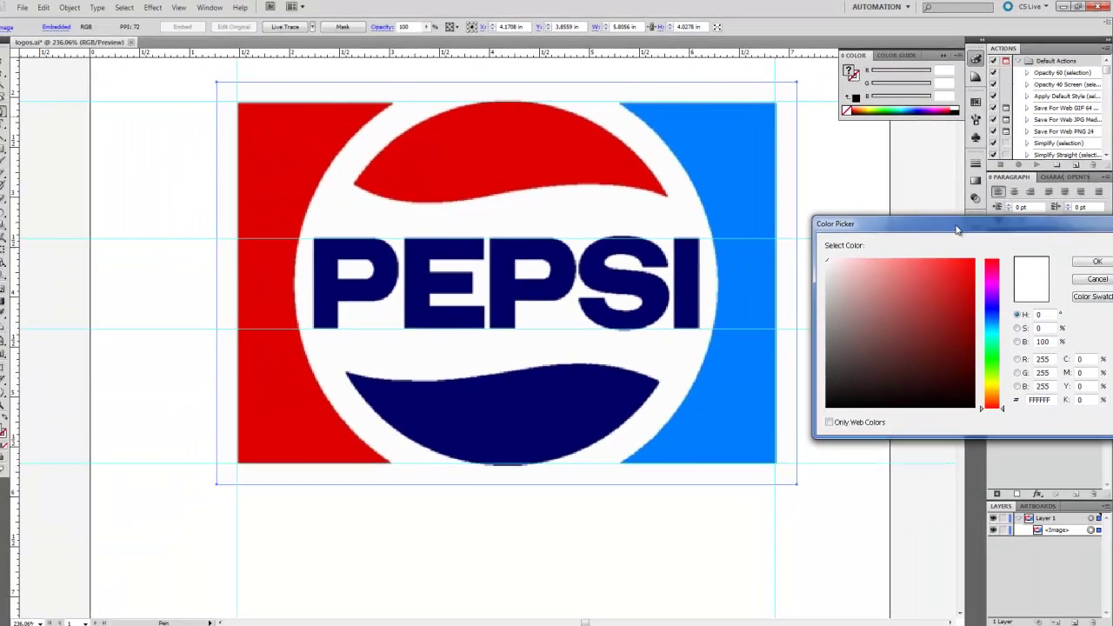
{"action": "left_click_drag", "start_coordinate": [960, 224], "coordinate": [882, 224]}
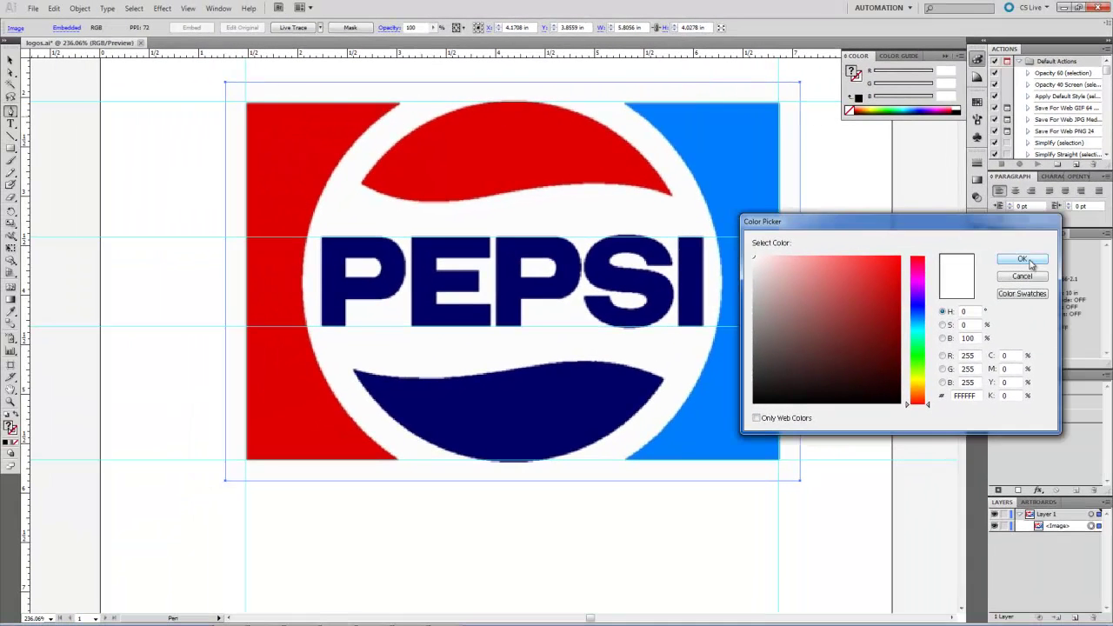
{"action": "left_click", "coordinate": [1023, 260]}
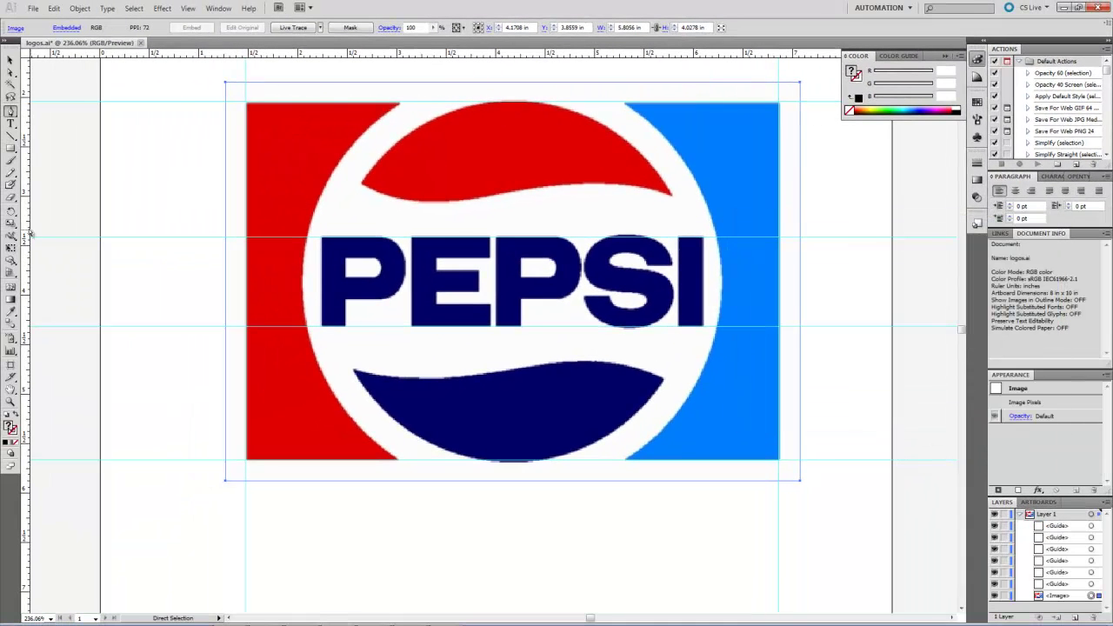
Sample the logo's red as fill and trace the red wave's upper arc with the Pen tool from its left tip to its right tip.
{"action": "left_click", "coordinate": [10, 311]}
{"action": "left_click", "coordinate": [484, 148]}
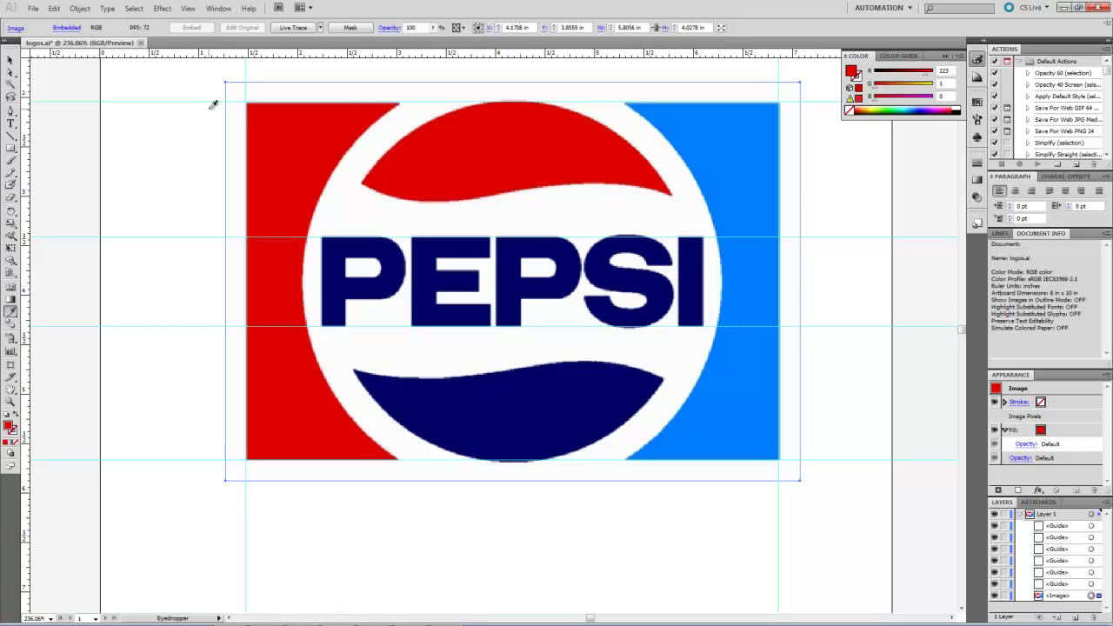
{"action": "left_click", "coordinate": [11, 113]}
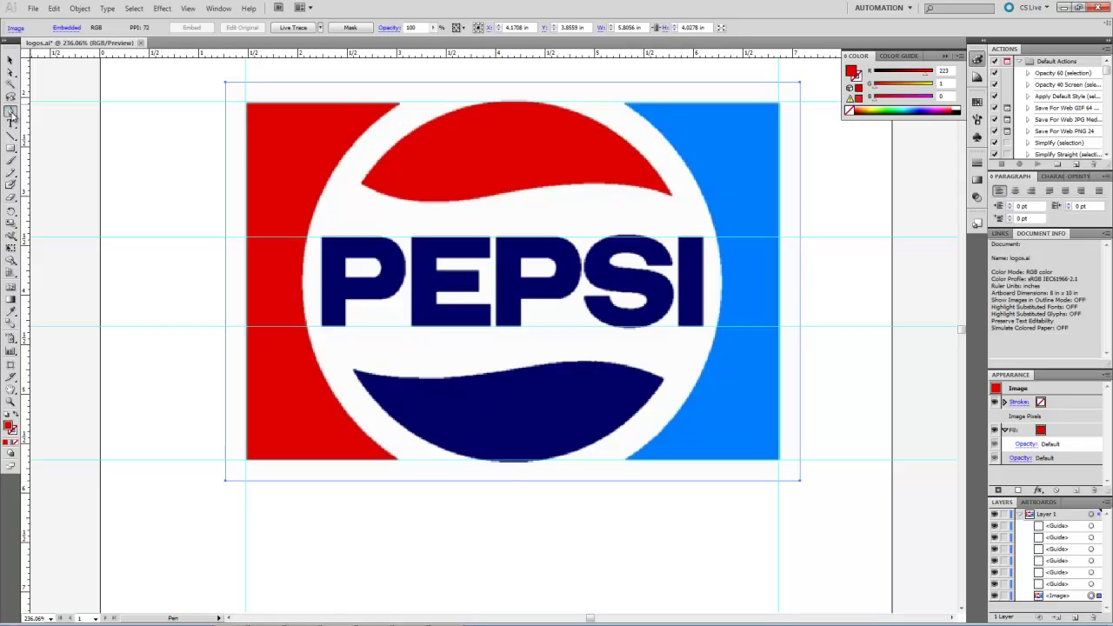
{"action": "left_click", "coordinate": [361, 185]}
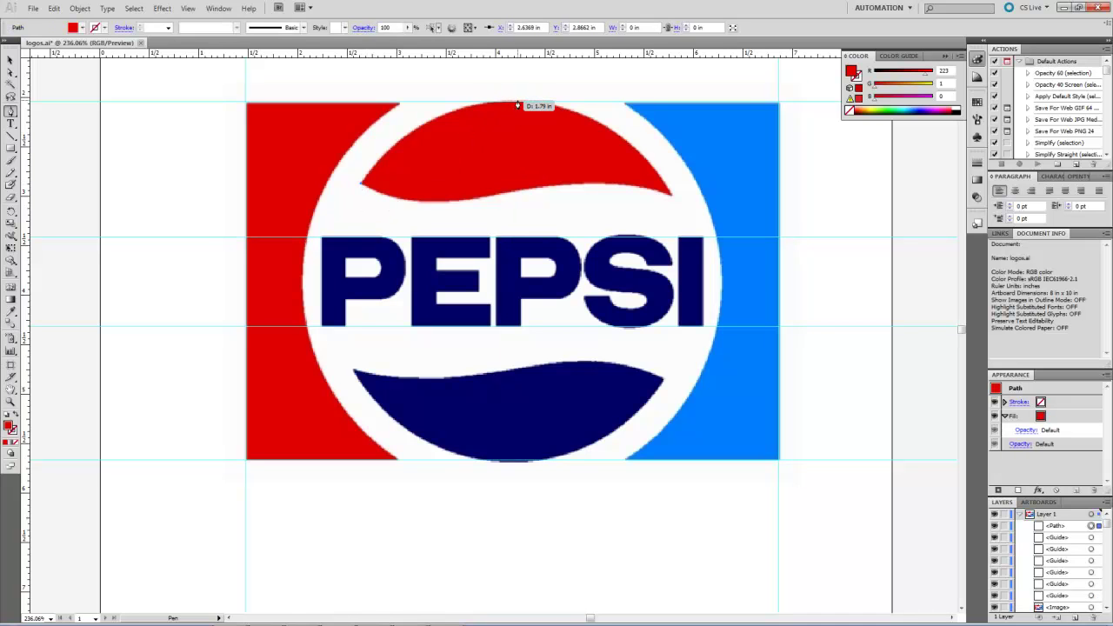
{"action": "left_click_drag", "start_coordinate": [517, 106], "coordinate": [628, 101]}
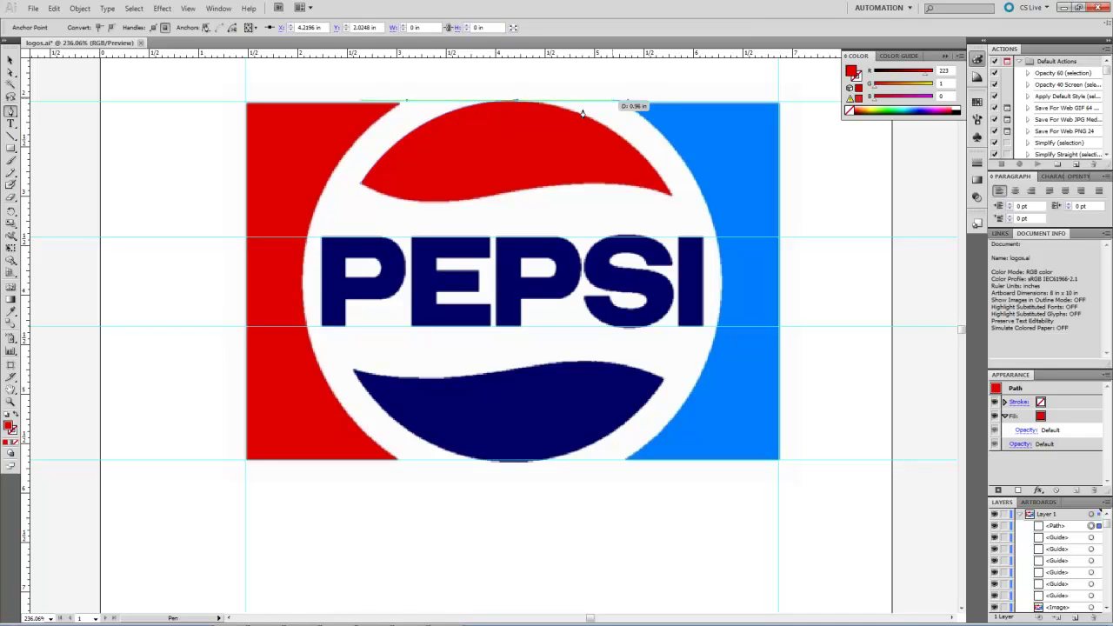
{"action": "left_click", "coordinate": [671, 199]}
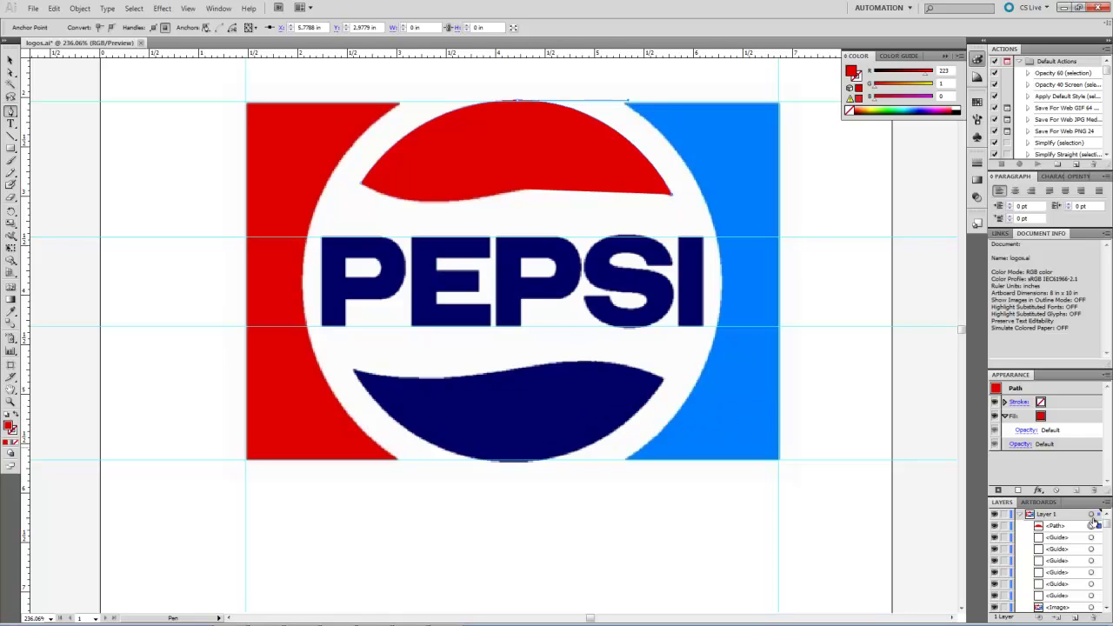
Set the opacity of the red path's fill to 45%.
{"action": "mouse_move", "coordinate": [1107, 524]}
{"action": "left_mouse_down"}
{"action": "mouse_move", "coordinate": [1107, 540]}
{"action": "mouse_move", "coordinate": [1108, 527]}
{"action": "left_mouse_up"}
{"action": "left_click", "coordinate": [1006, 417]}
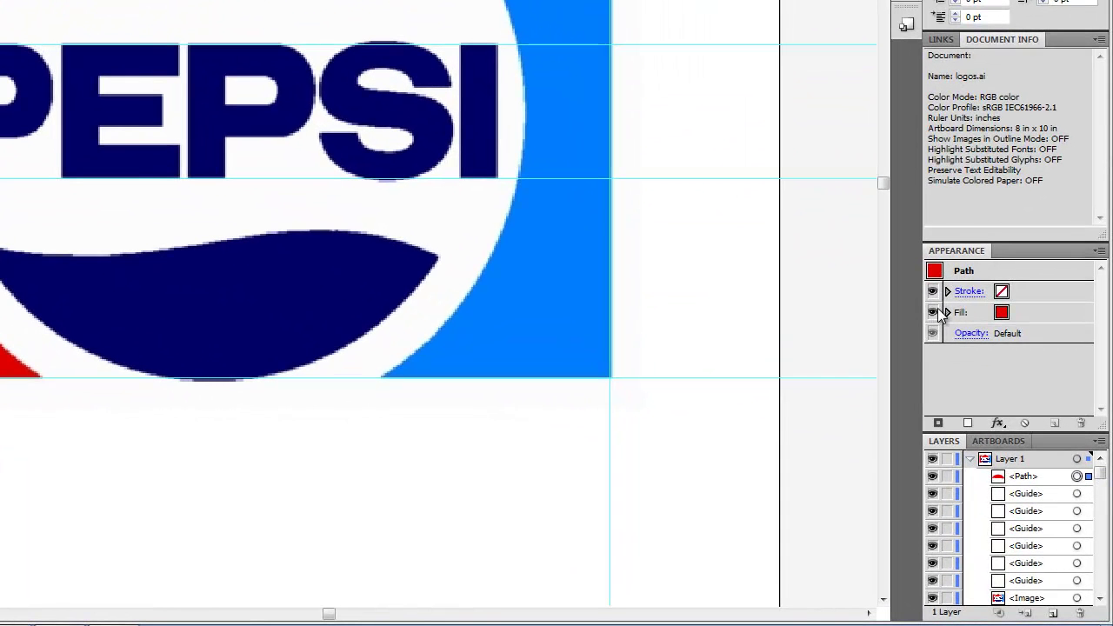
{"action": "left_click", "coordinate": [948, 313]}
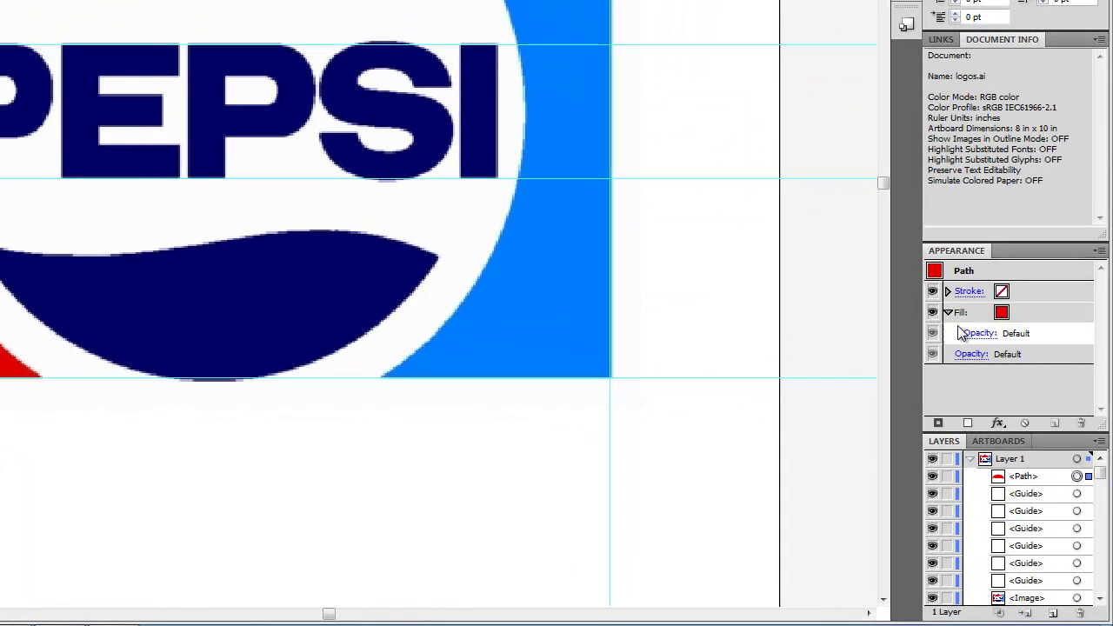
{"action": "left_click", "coordinate": [979, 333]}
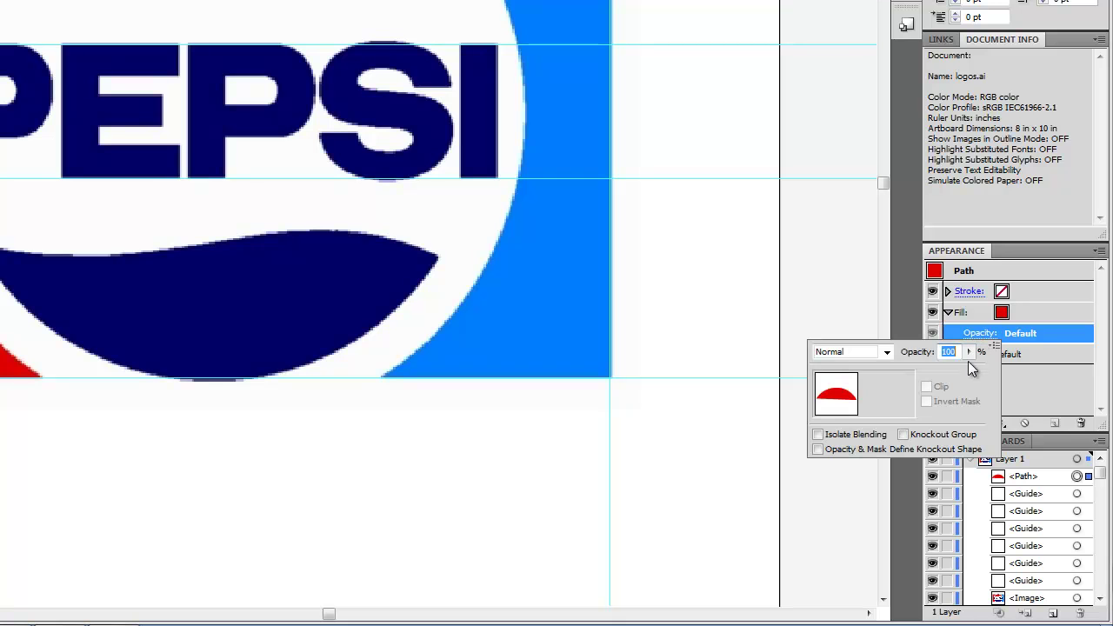
{"action": "left_click", "coordinate": [969, 352]}
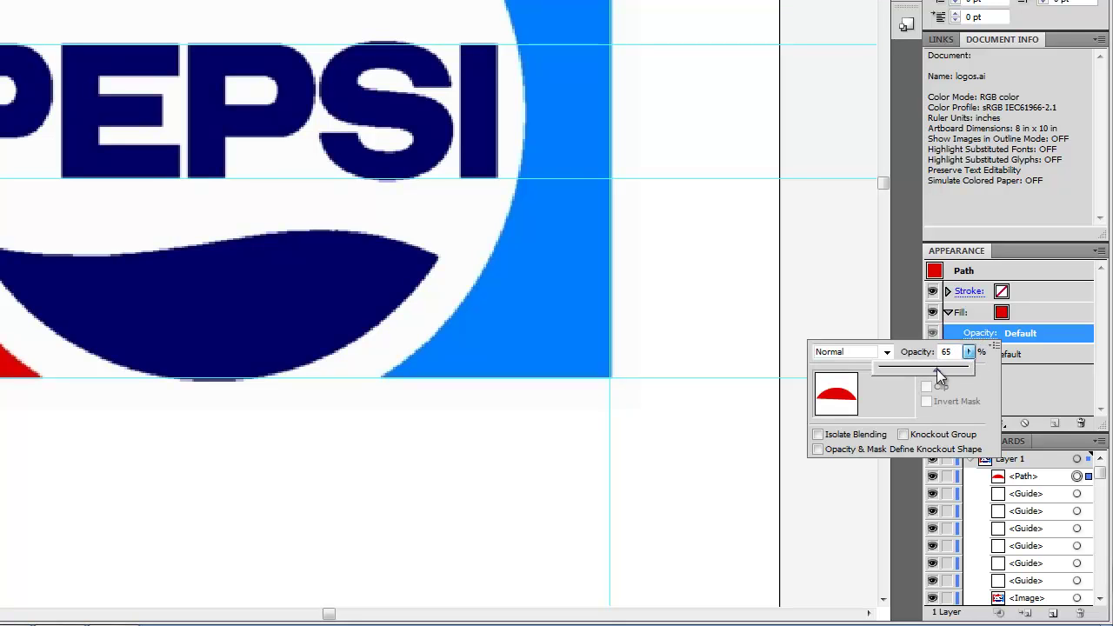
{"action": "left_click_drag", "start_coordinate": [919, 369], "coordinate": [919, 369]}
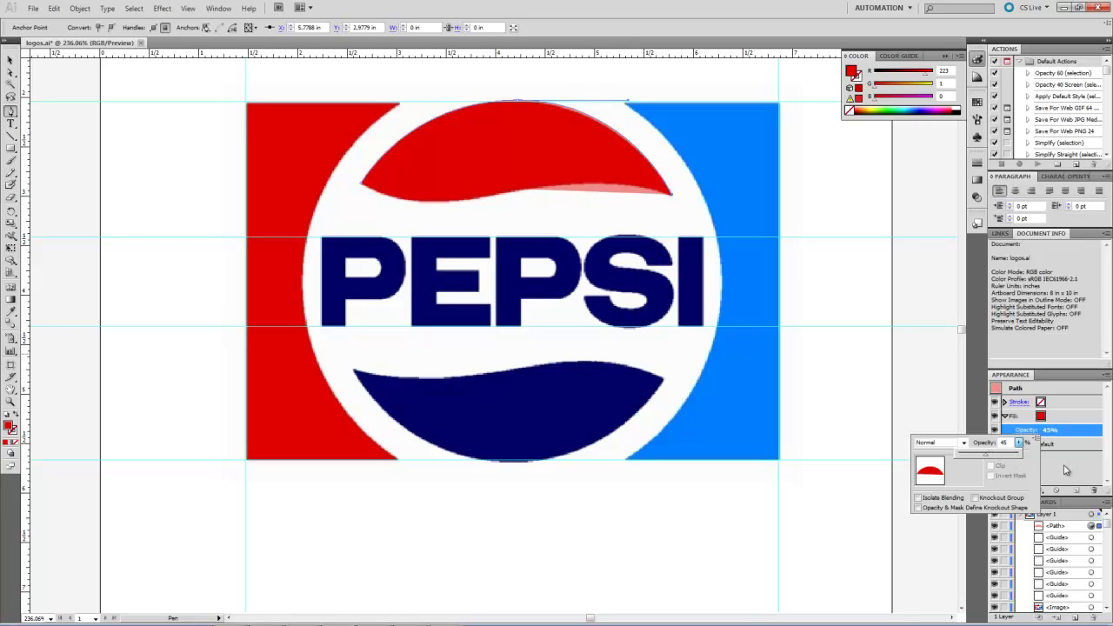
{"action": "left_click", "coordinate": [1076, 473]}
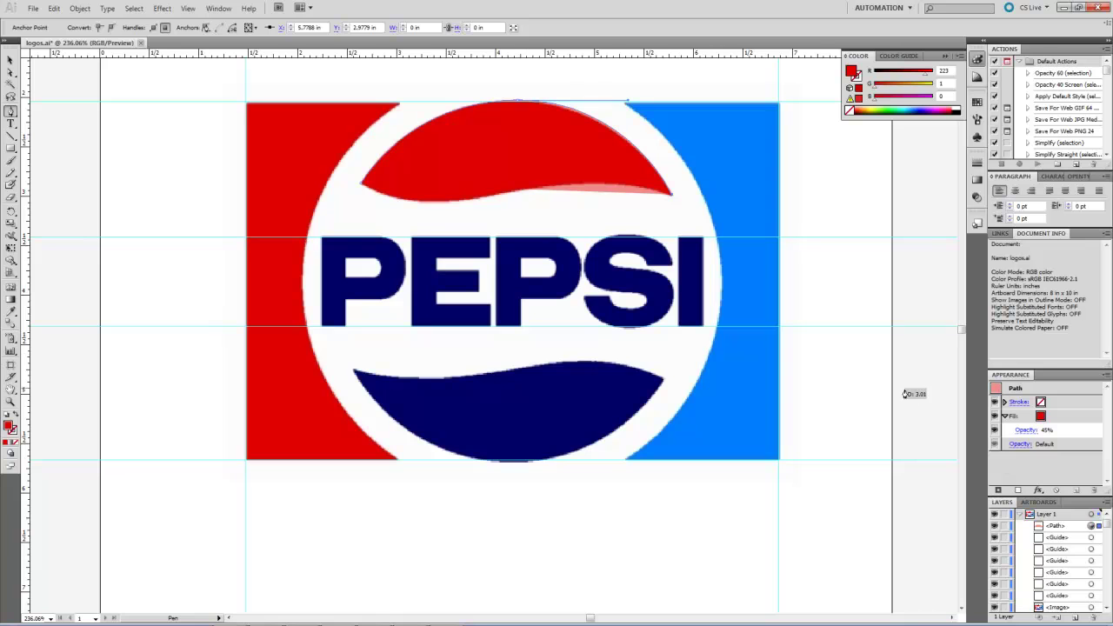
Trace the red wave's curved lower edge with two smooth anchor points and close the path at its left tip.
{"action": "left_click_drag", "start_coordinate": [623, 200], "coordinate": [593, 187]}
{"action": "mouse_move", "coordinate": [554, 185]}
{"action": "left_mouse_down"}
{"action": "mouse_move", "coordinate": [570, 162]}
{"action": "mouse_move", "coordinate": [548, 184]}
{"action": "mouse_move", "coordinate": [552, 213]}
{"action": "mouse_move", "coordinate": [536, 176]}
{"action": "mouse_move", "coordinate": [529, 186]}
{"action": "mouse_move", "coordinate": [551, 187]}
{"action": "left_mouse_up"}
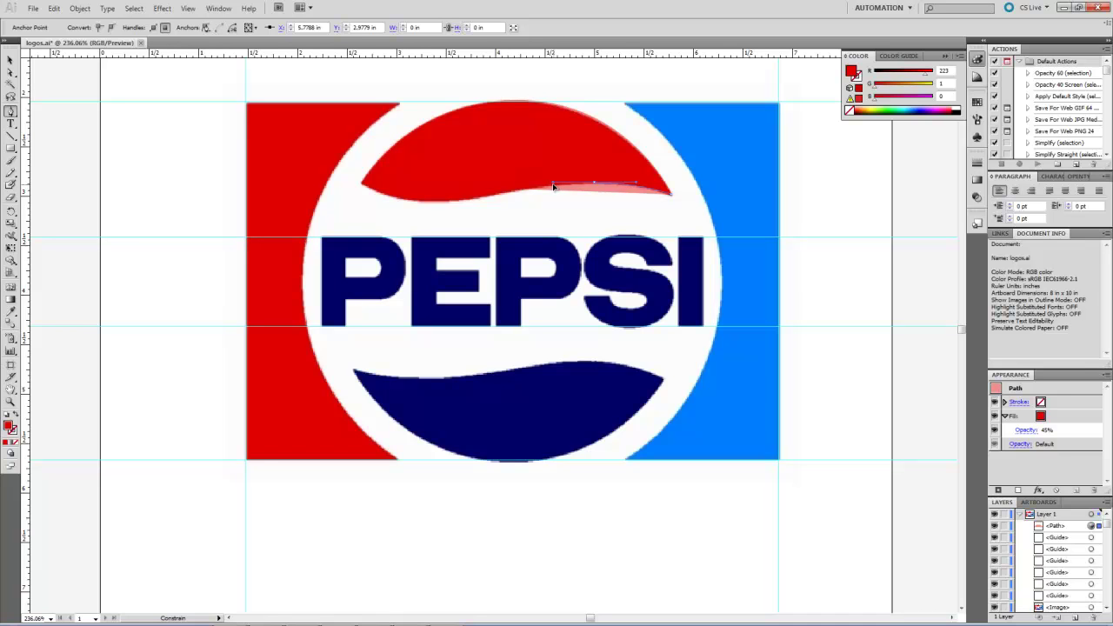
{"action": "left_click_drag", "start_coordinate": [553, 186], "coordinate": [560, 182]}
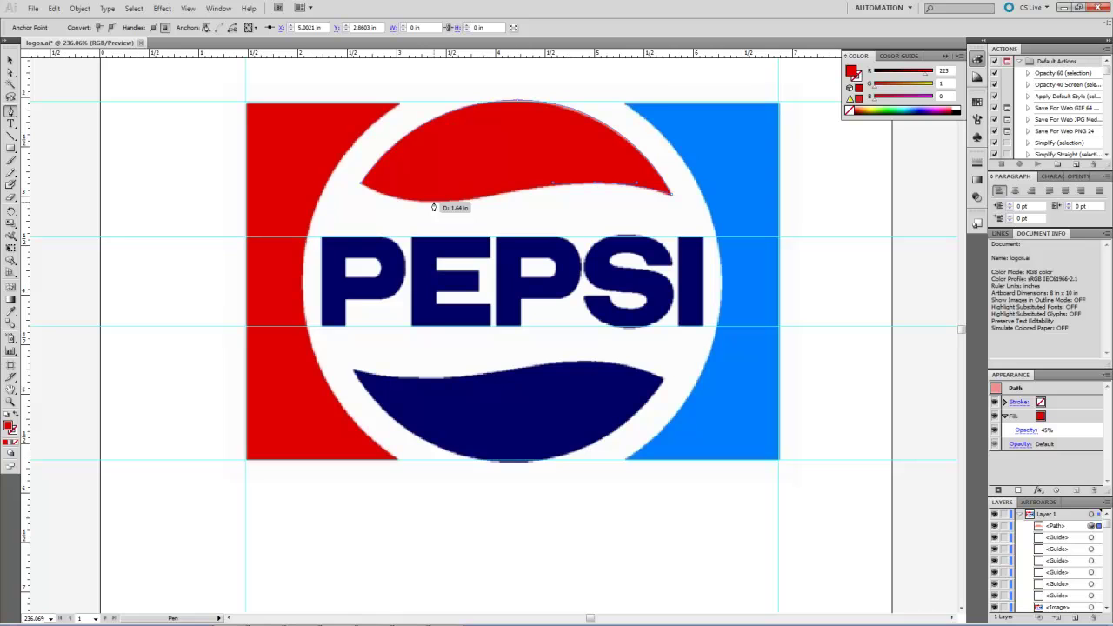
{"action": "left_click_drag", "start_coordinate": [434, 204], "coordinate": [398, 205]}
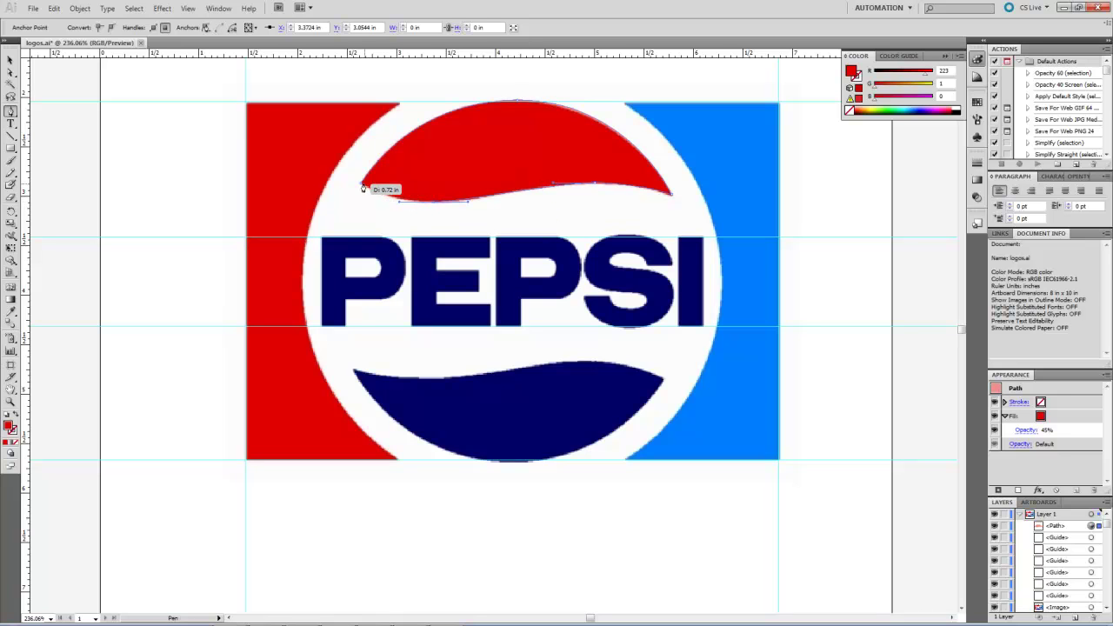
{"action": "left_click", "coordinate": [362, 189]}
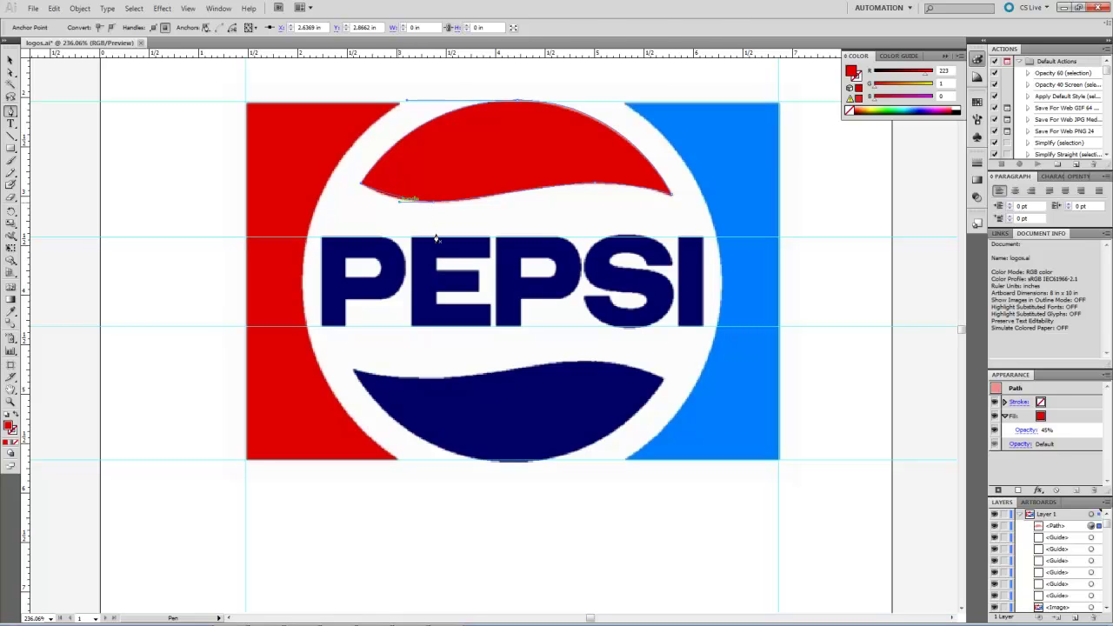
{"action": "key", "text": "alt"}
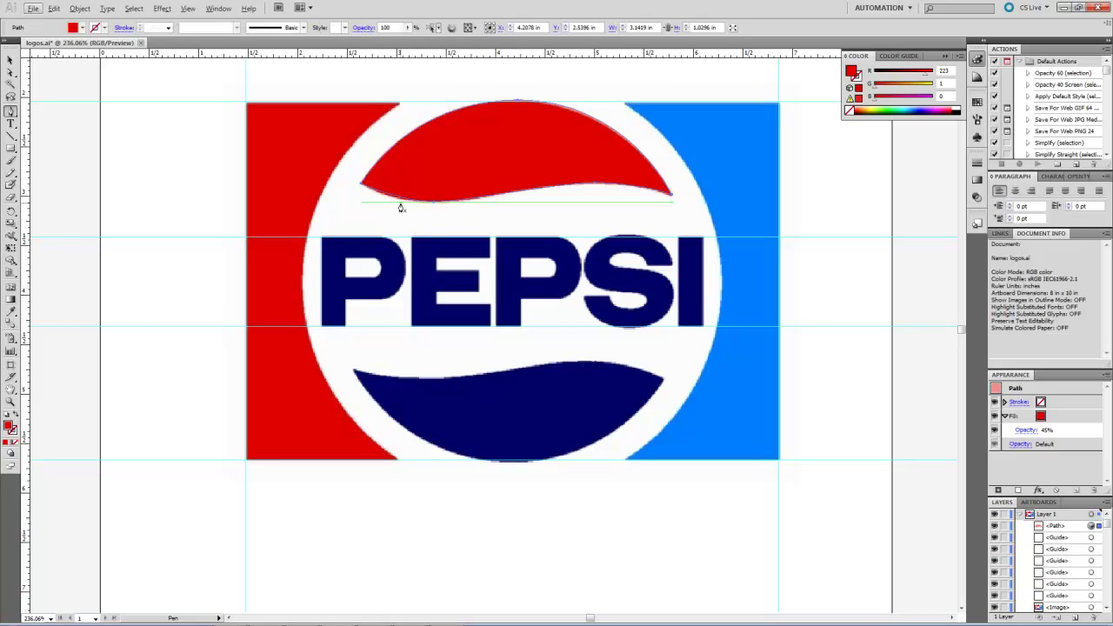
{"action": "key", "text": "alt"}
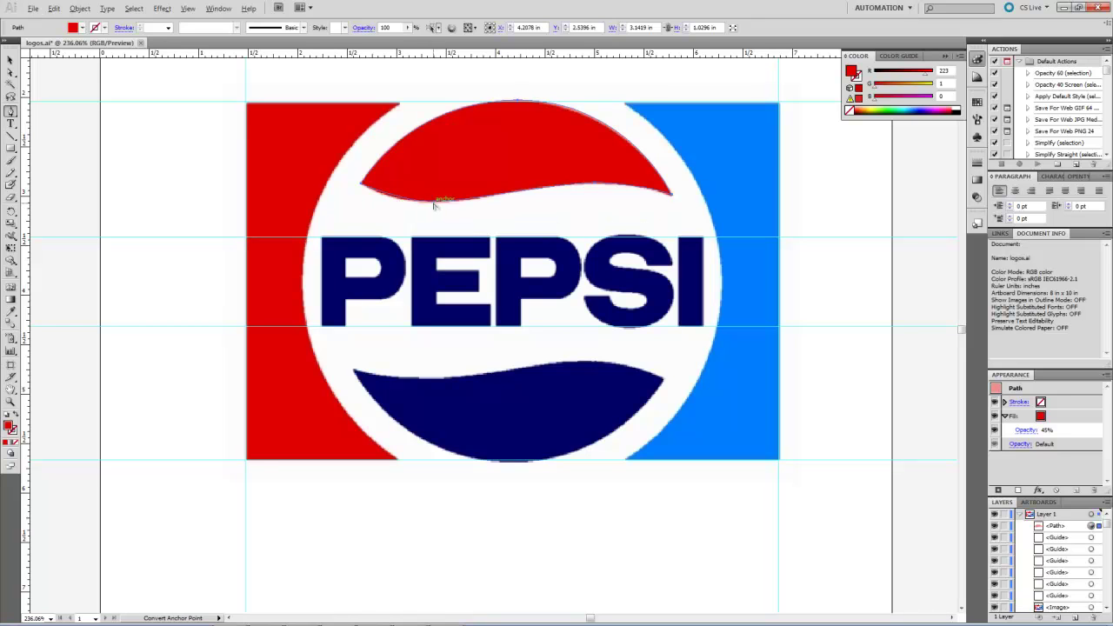
Adjust the direction handles of the dip anchor on the red wave's lower edge so the curve follows the logo.
{"action": "left_click", "coordinate": [434, 204], "text": "alt"}
{"action": "left_click_drag", "start_coordinate": [396, 203], "coordinate": [382, 203]}
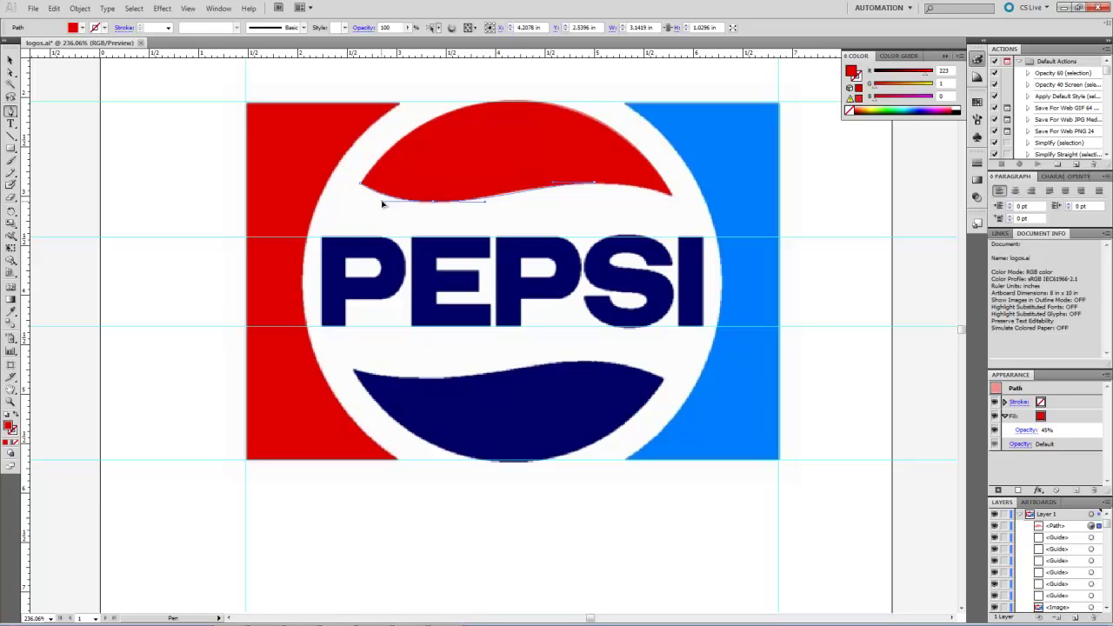
{"action": "mouse_move", "coordinate": [382, 204]}
{"action": "left_mouse_down"}
{"action": "mouse_move", "coordinate": [516, 206]}
{"action": "mouse_move", "coordinate": [514, 194]}
{"action": "mouse_move", "coordinate": [370, 206]}
{"action": "mouse_move", "coordinate": [393, 206]}
{"action": "left_mouse_up"}
{"action": "key", "text": "shift"}
{"action": "left_click", "coordinate": [392, 205]}
{"action": "left_click_drag", "start_coordinate": [392, 205], "coordinate": [389, 205]}
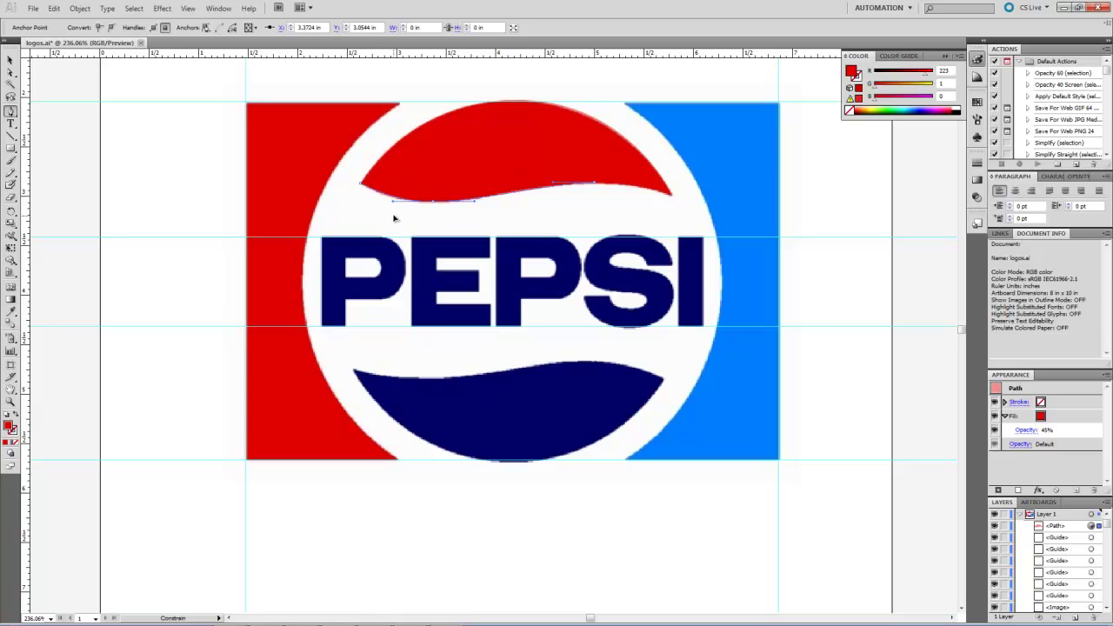
{"action": "mouse_move", "coordinate": [394, 206]}
{"action": "left_mouse_down"}
{"action": "mouse_move", "coordinate": [390, 222]}
{"action": "mouse_move", "coordinate": [397, 213]}
{"action": "mouse_move", "coordinate": [386, 205]}
{"action": "left_mouse_up"}
{"action": "left_click", "coordinate": [387, 205], "text": "ctrl"}
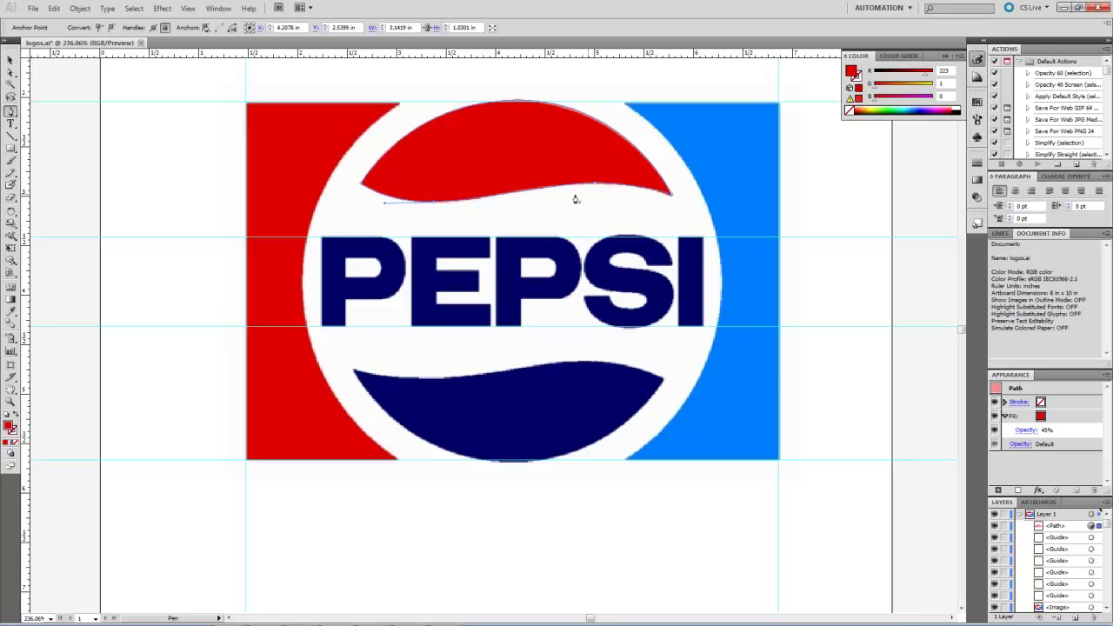
Move the crest anchor on the red wave's lower edge down slightly, to about X 5.00 in and Y 2.87 in.
{"action": "left_click", "coordinate": [10, 74]}
{"action": "left_click", "coordinate": [11, 60]}
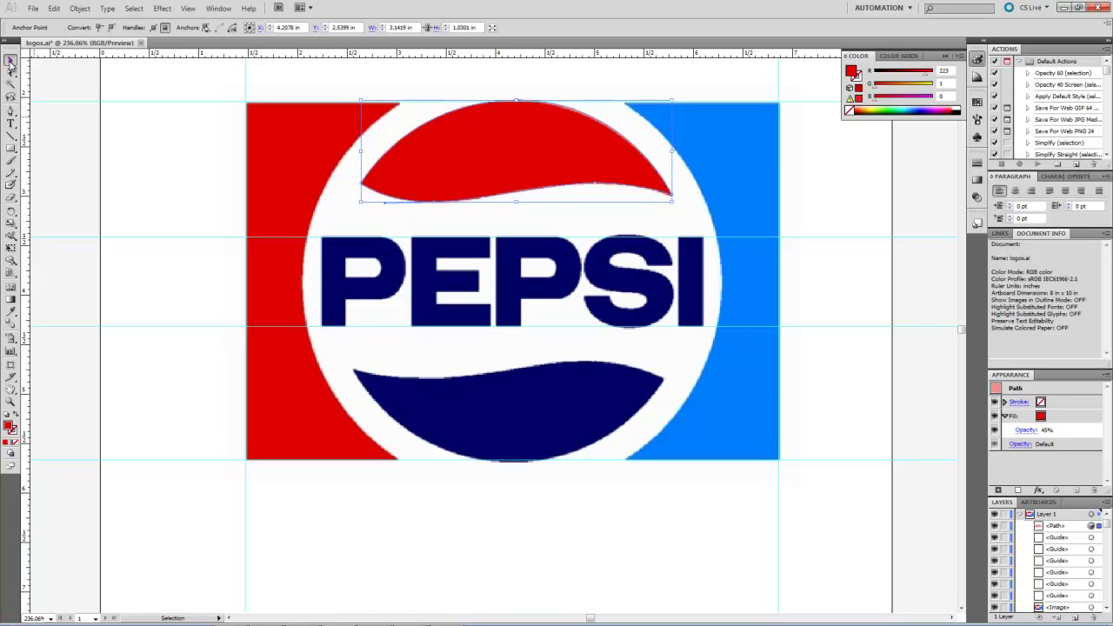
{"action": "left_click", "coordinate": [10, 73]}
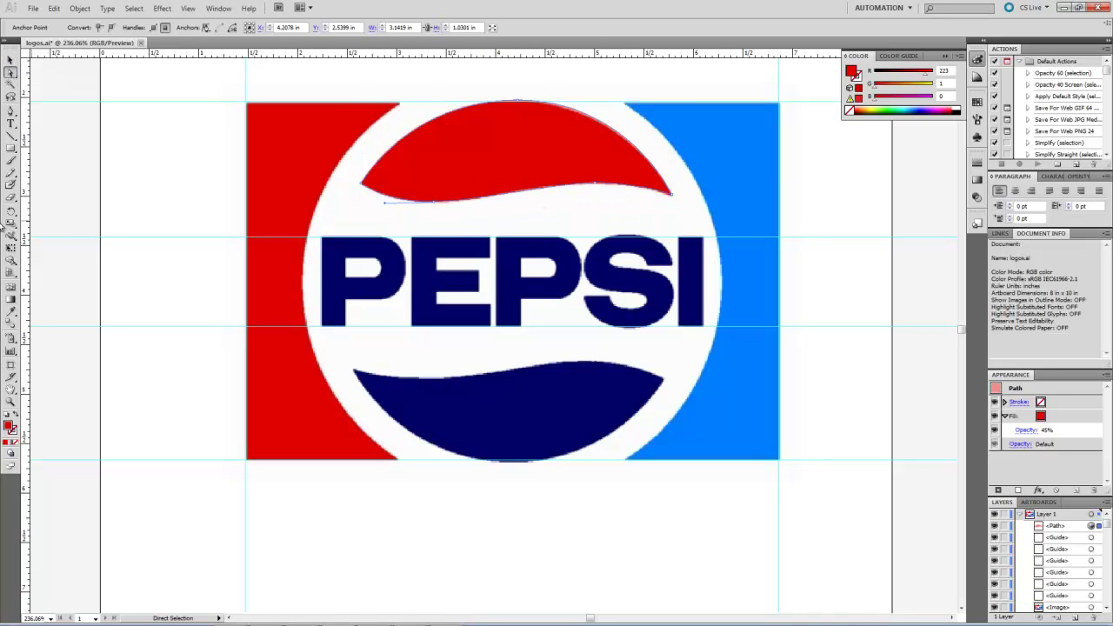
{"action": "left_click", "coordinate": [10, 402]}
{"action": "left_click_drag", "start_coordinate": [553, 159], "coordinate": [631, 207]}
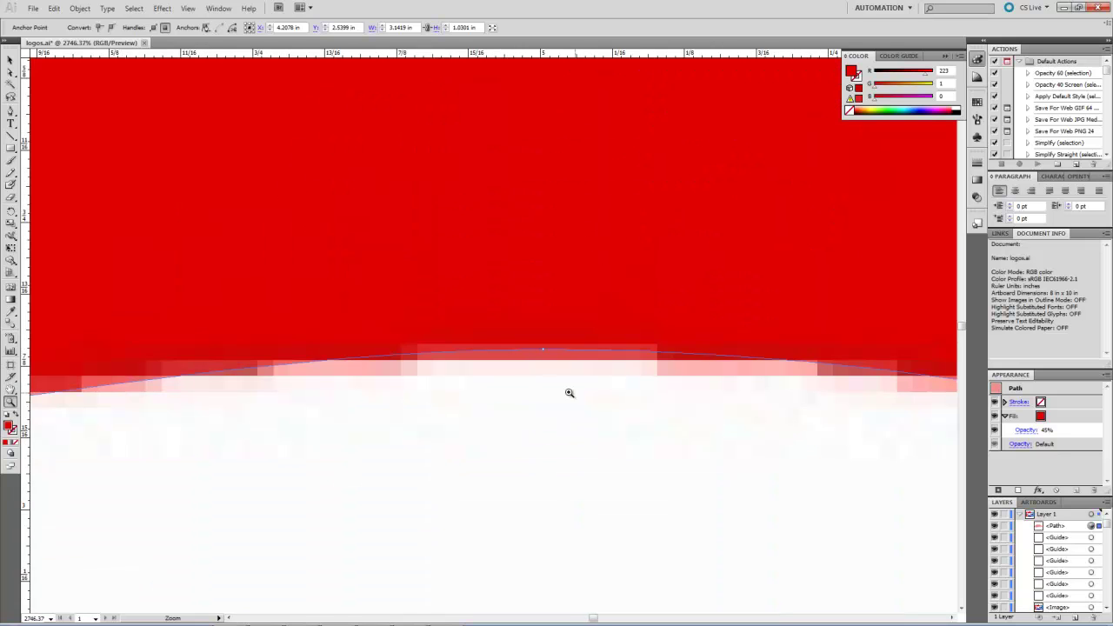
{"action": "left_click", "coordinate": [10, 72]}
{"action": "left_click_drag", "start_coordinate": [548, 355], "coordinate": [543, 366]}
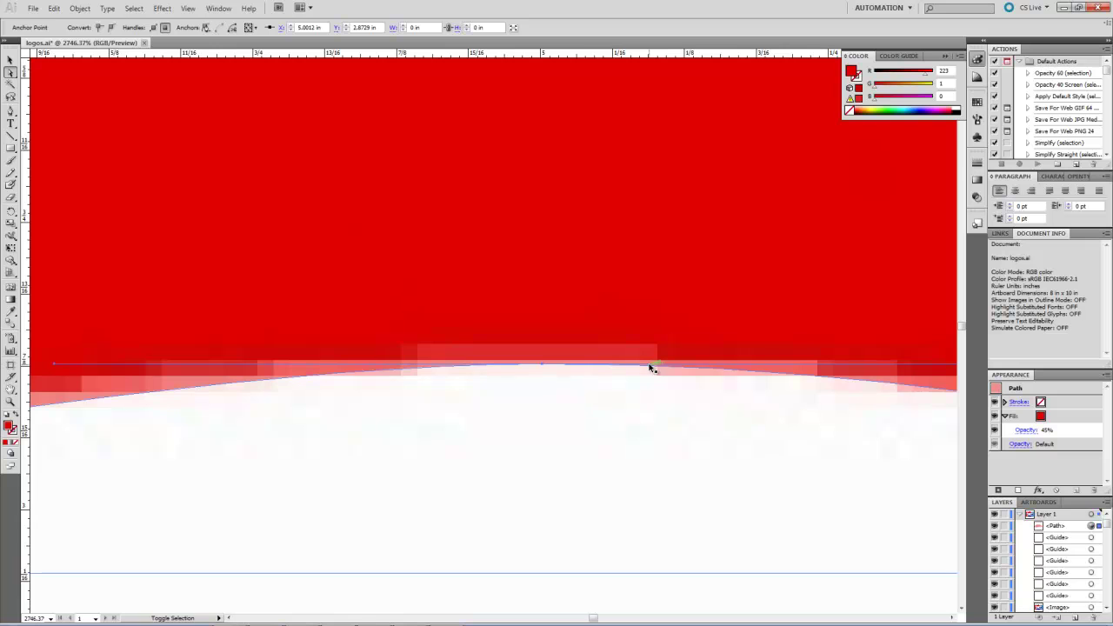
{"action": "key", "text": "ctrl+0"}
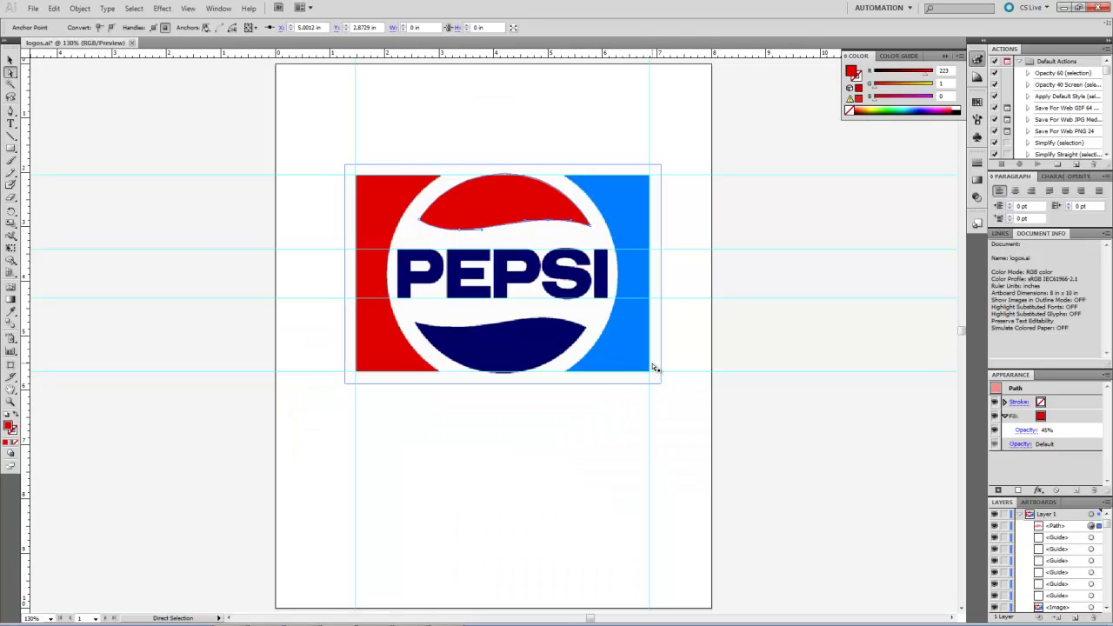
{"action": "left_click", "coordinate": [750, 216]}
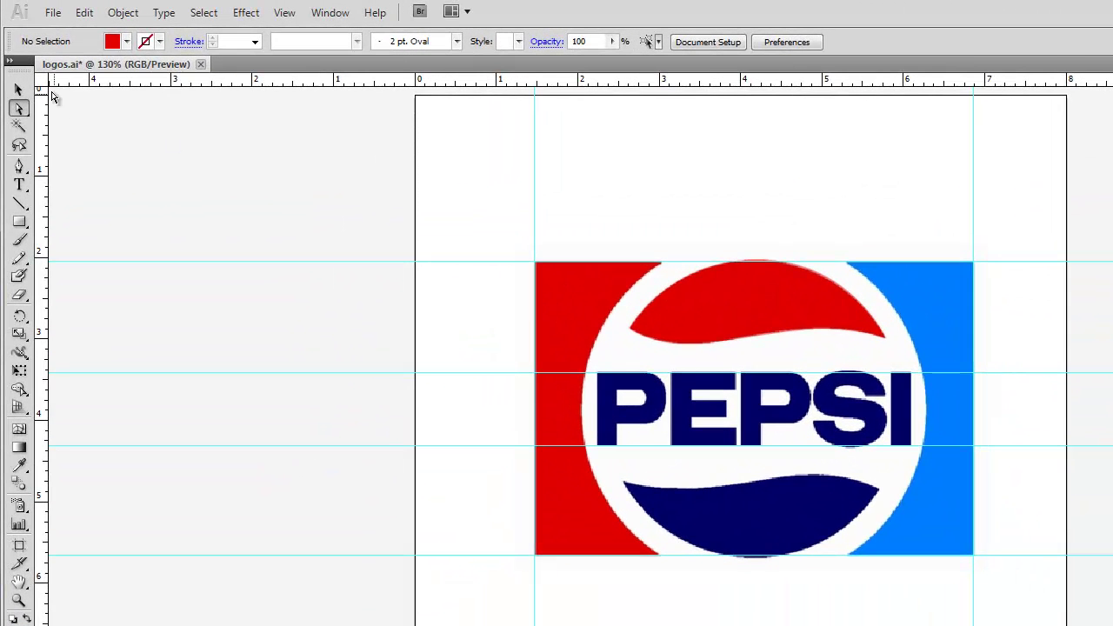
Duplicate the traced red wave path straight down over the logo's navy wave.
{"action": "left_click", "coordinate": [19, 90]}
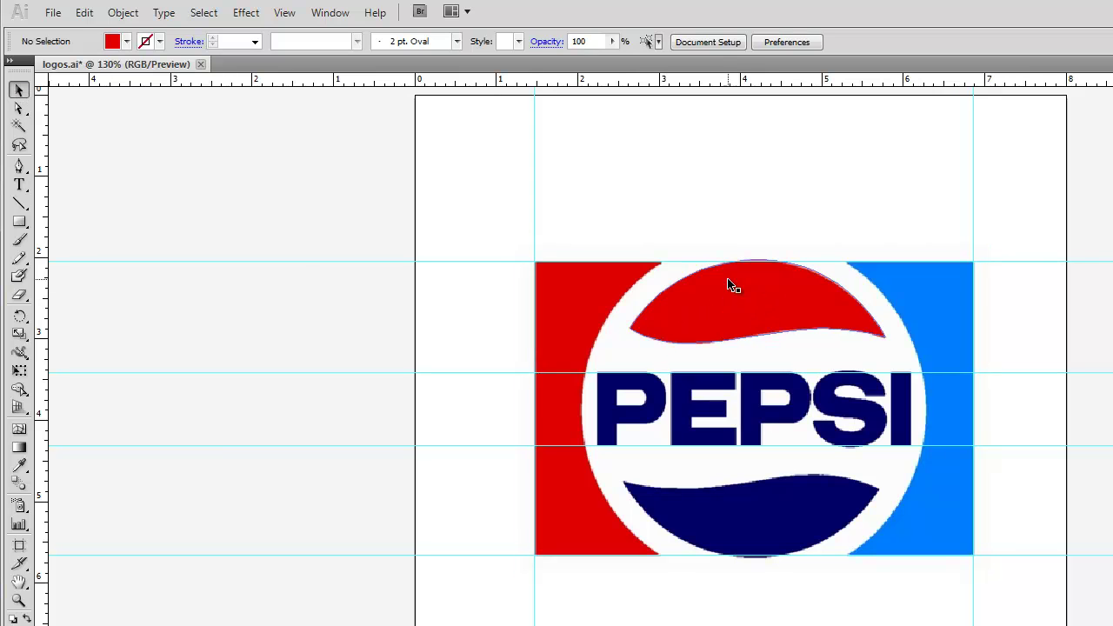
{"action": "left_click", "coordinate": [703, 348]}
{"action": "key", "text": "alt"}
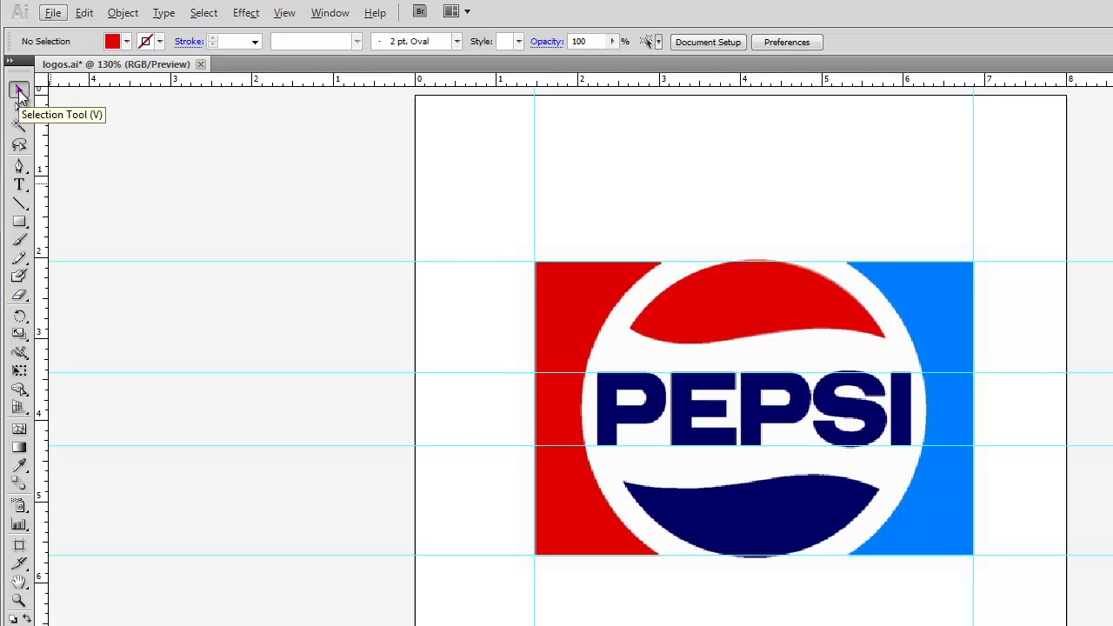
{"action": "left_click", "coordinate": [766, 314]}
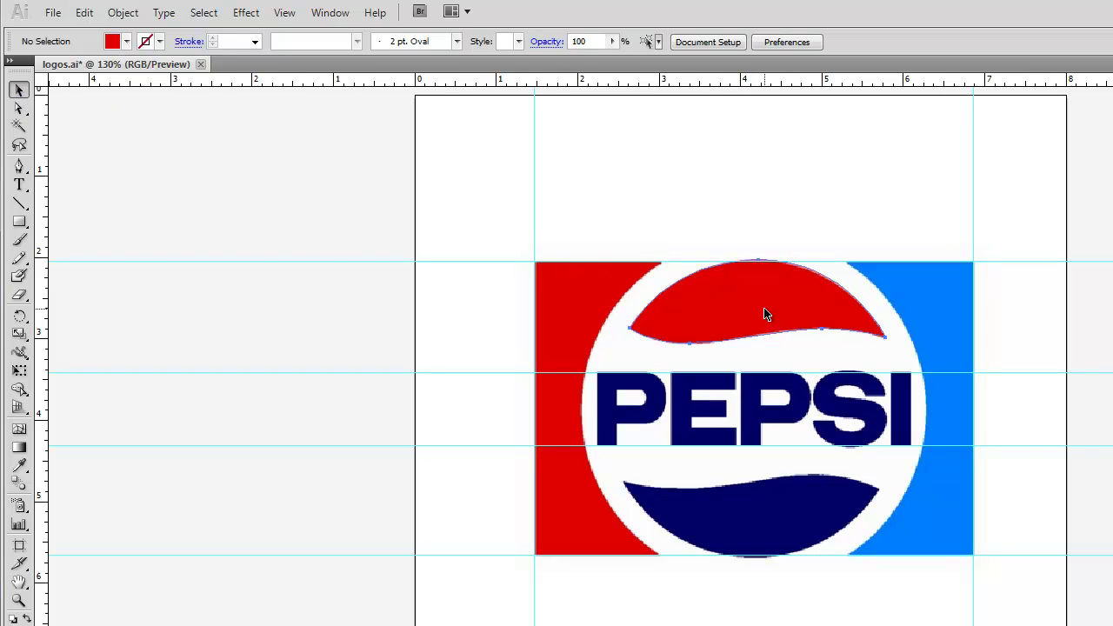
{"action": "left_click_drag", "start_coordinate": [765, 314], "coordinate": [765, 515]}
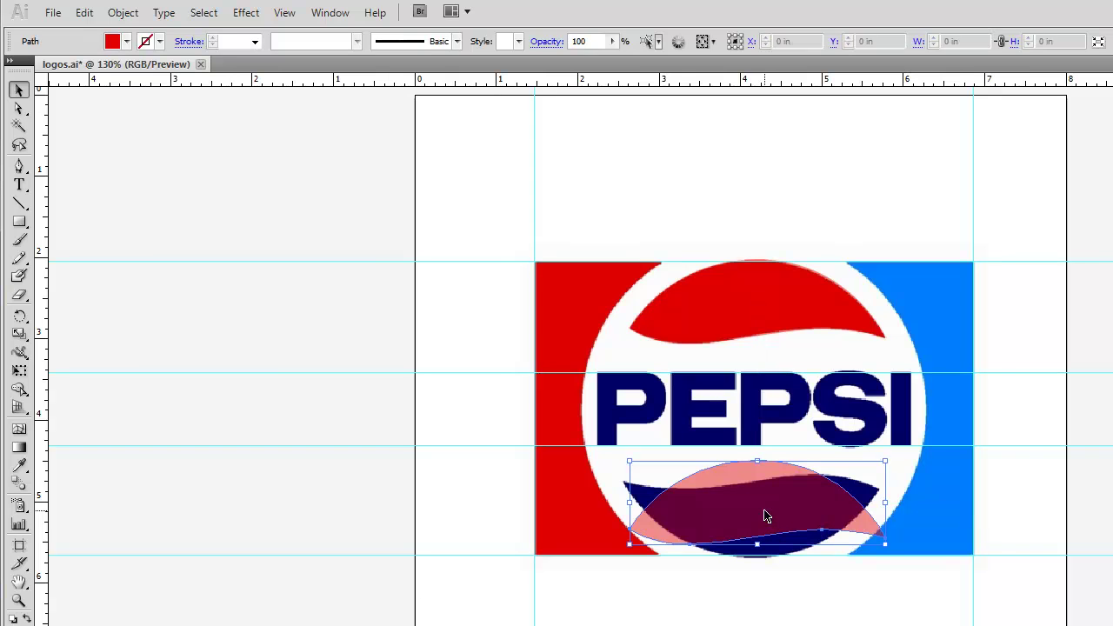
Compare the original and duplicated wave paths with the embedded logo image temporarily hidden.
{"action": "left_click", "coordinate": [707, 319]}
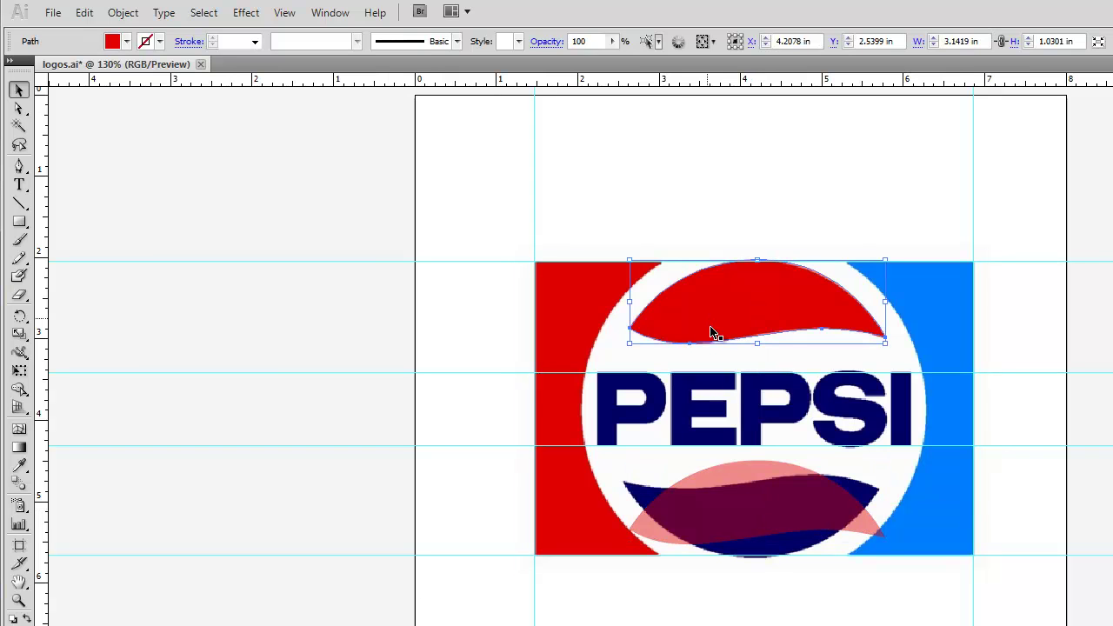
{"action": "left_click", "coordinate": [756, 502]}
{"action": "left_click", "coordinate": [745, 311]}
{"action": "left_click", "coordinate": [619, 337]}
{"action": "left_click", "coordinate": [793, 306]}
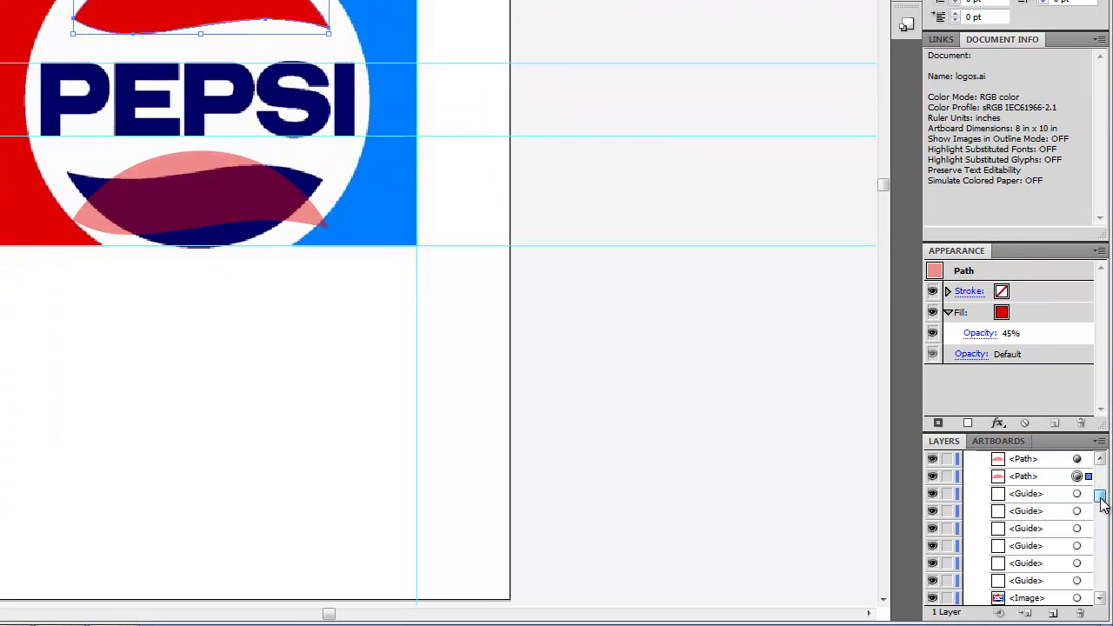
{"action": "left_click", "coordinate": [933, 598]}
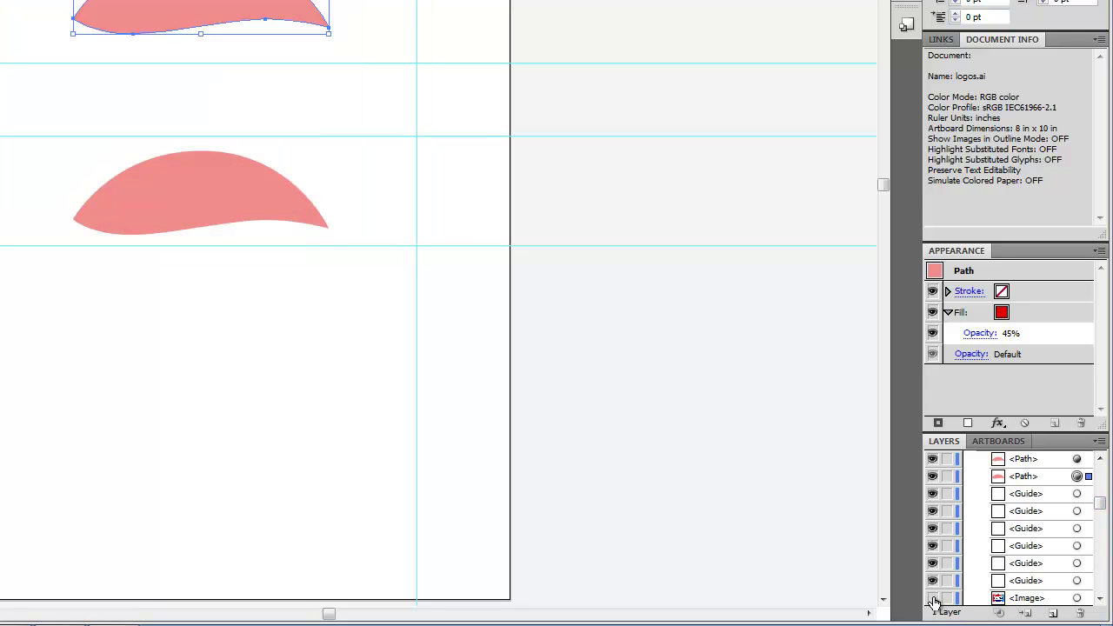
{"action": "left_click", "coordinate": [933, 598]}
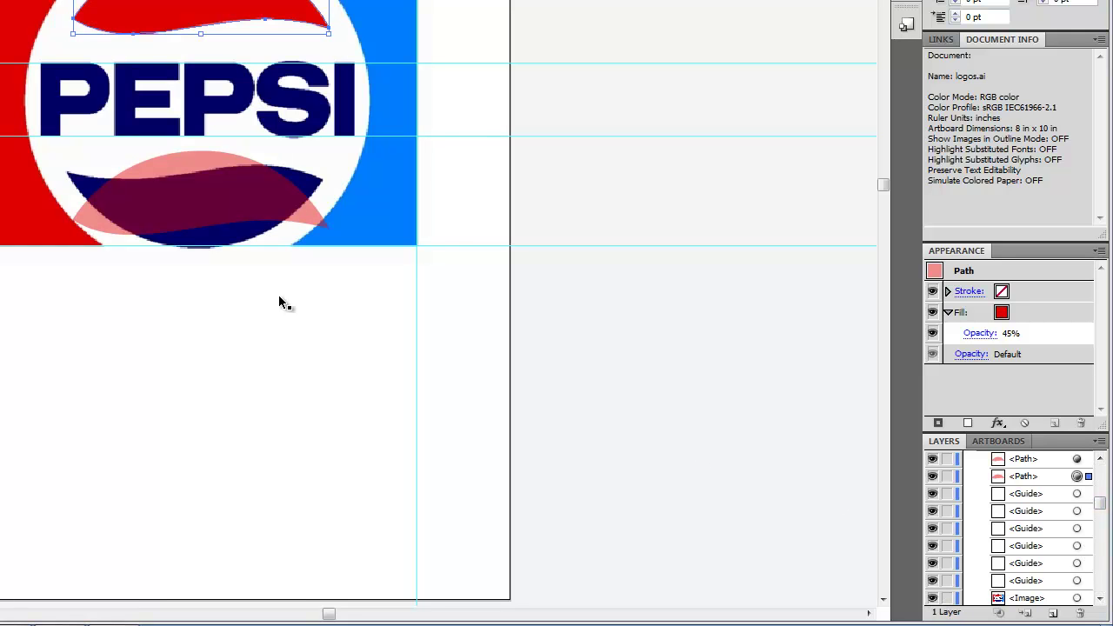
Rotate the duplicated wave 180 degrees and align it over the logo's navy wave.
{"action": "left_click", "coordinate": [189, 213]}
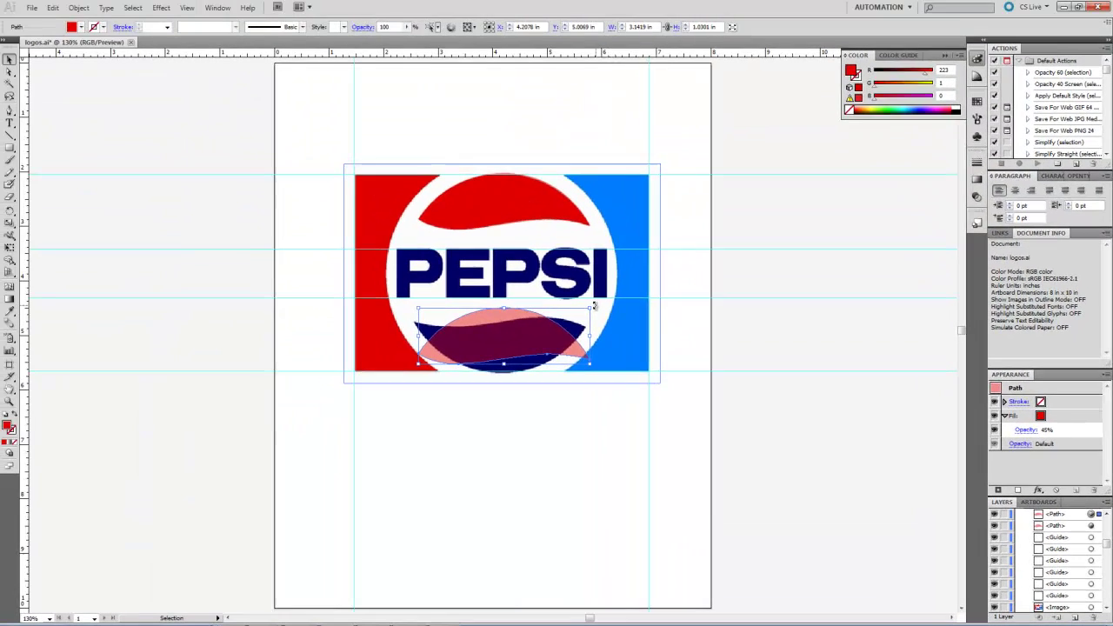
{"action": "left_click_drag", "start_coordinate": [595, 306], "coordinate": [393, 339]}
{"action": "mouse_move", "coordinate": [538, 335]}
{"action": "left_mouse_down"}
{"action": "mouse_move", "coordinate": [522, 345]}
{"action": "mouse_move", "coordinate": [533, 343]}
{"action": "mouse_move", "coordinate": [532, 360]}
{"action": "mouse_move", "coordinate": [534, 346]}
{"action": "left_mouse_up"}
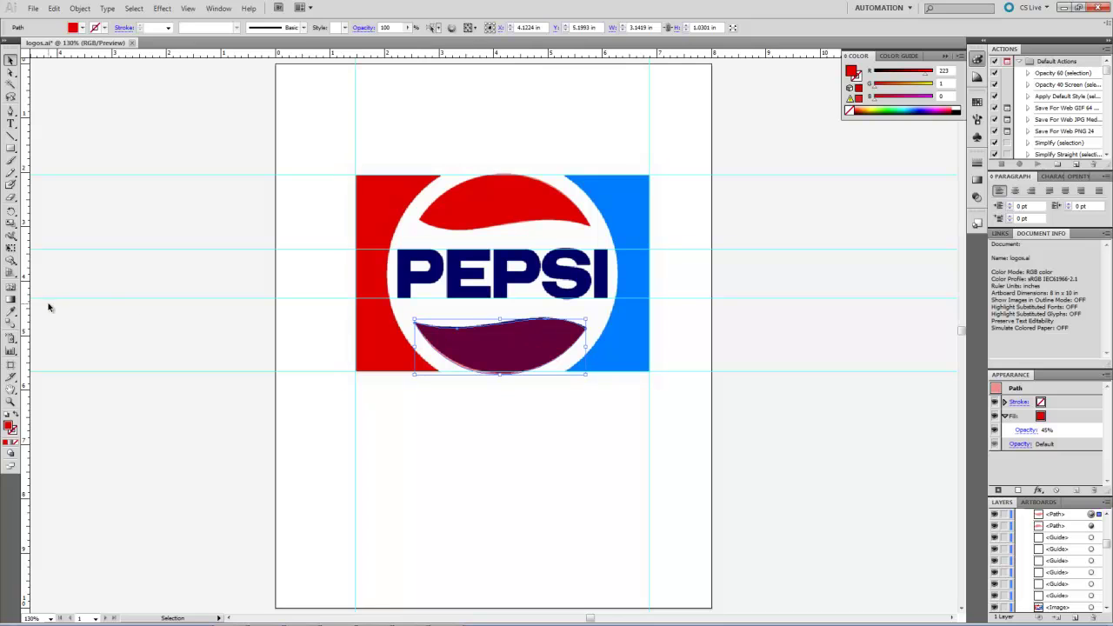
{"action": "left_click", "coordinate": [10, 401]}
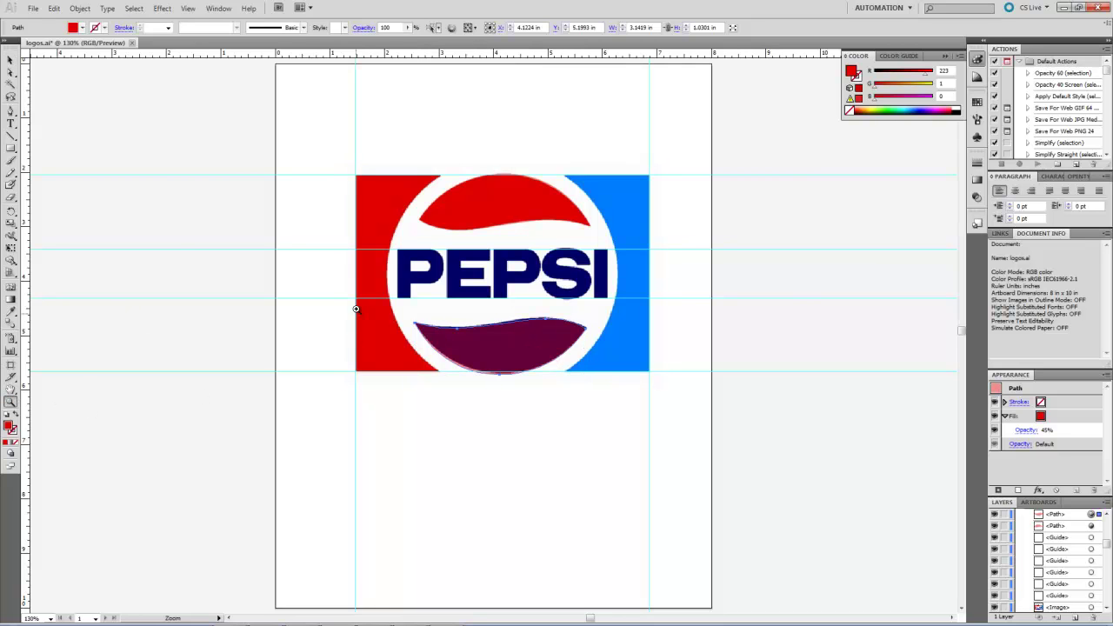
{"action": "left_click_drag", "start_coordinate": [387, 275], "coordinate": [625, 403]}
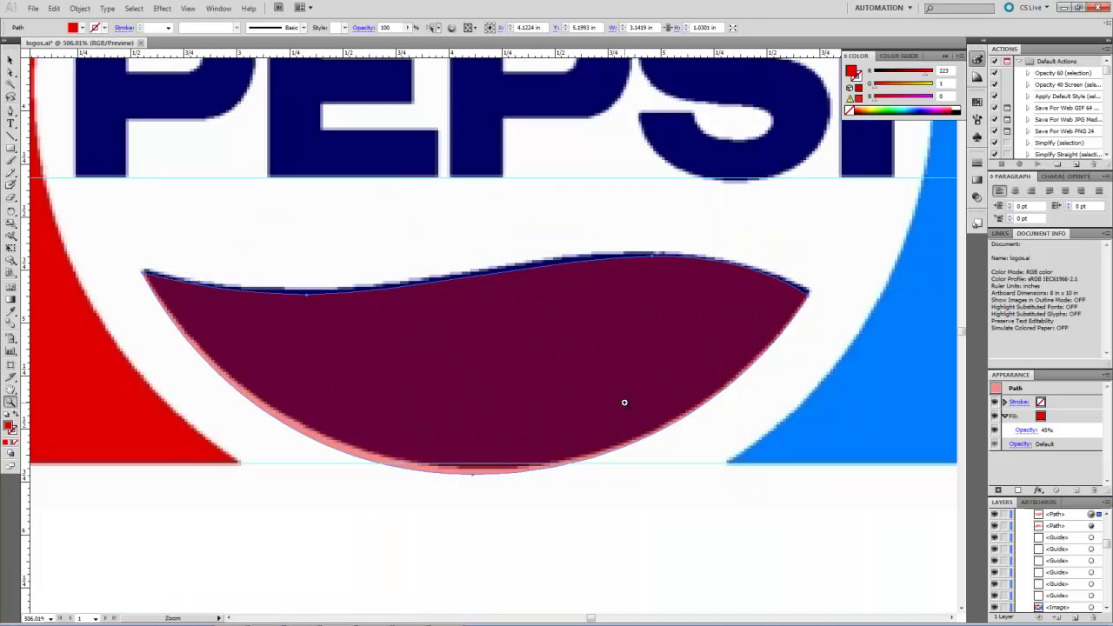
{"action": "left_click", "coordinate": [11, 59]}
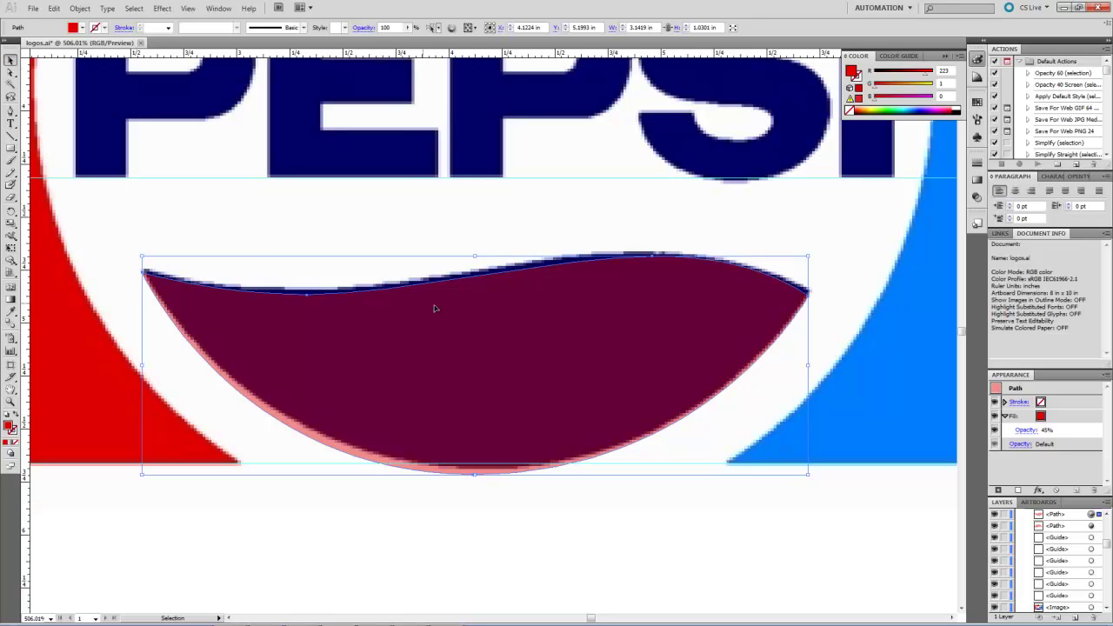
{"action": "left_click_drag", "start_coordinate": [487, 323], "coordinate": [486, 320]}
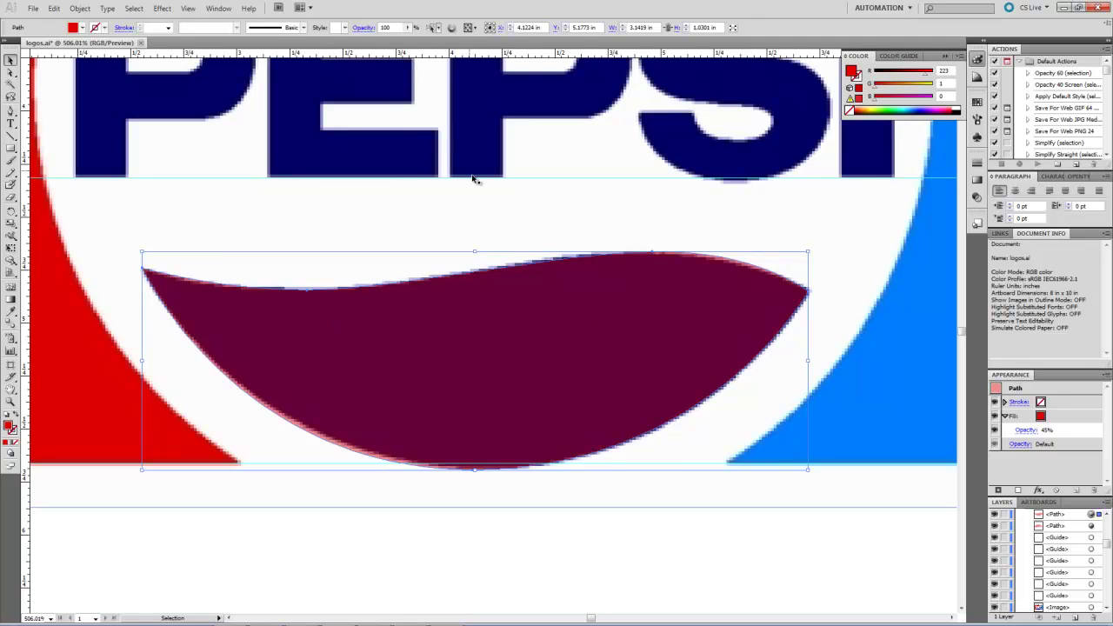
Shift the rotated wave off the navy shape and fill it with the logo's navy using the Eyedropper.
{"action": "left_click_drag", "start_coordinate": [519, 294], "coordinate": [513, 345]}
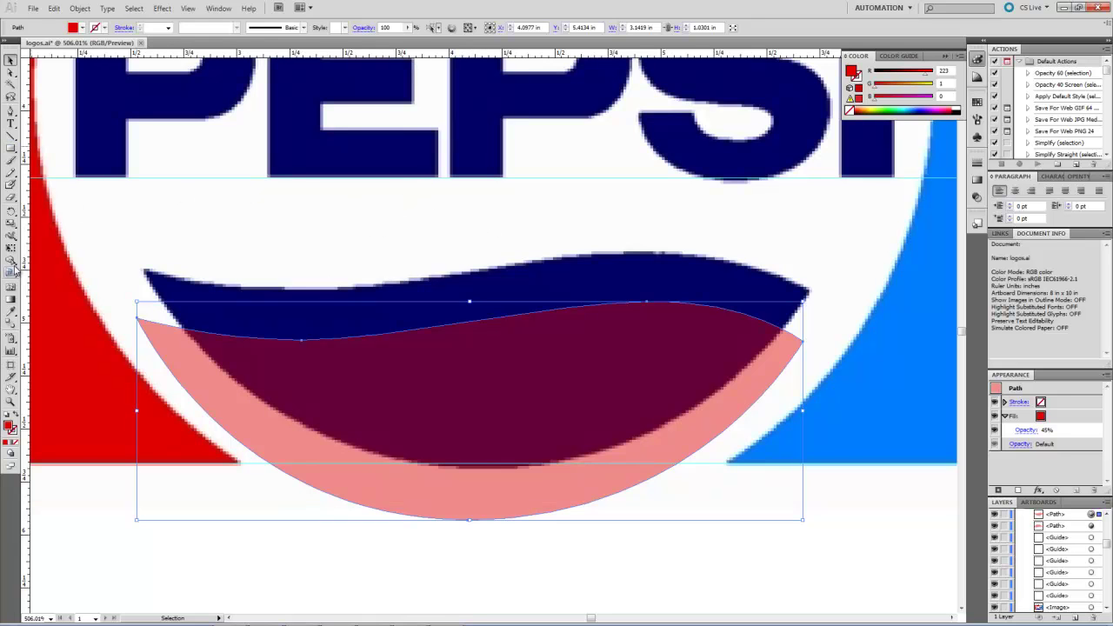
{"action": "left_click", "coordinate": [12, 313]}
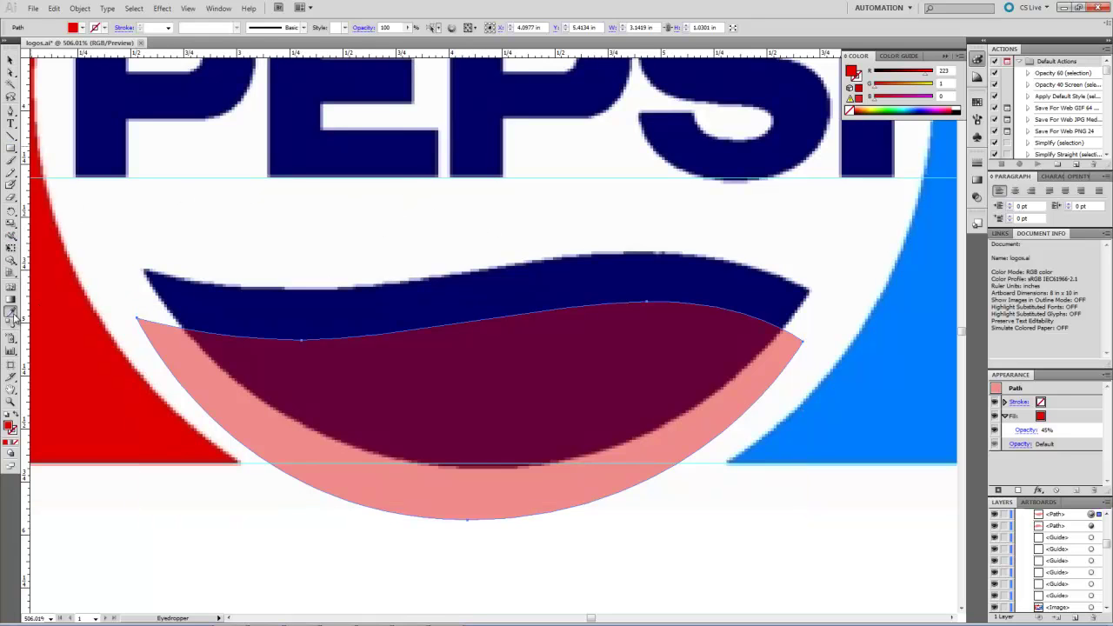
{"action": "left_click", "coordinate": [261, 306]}
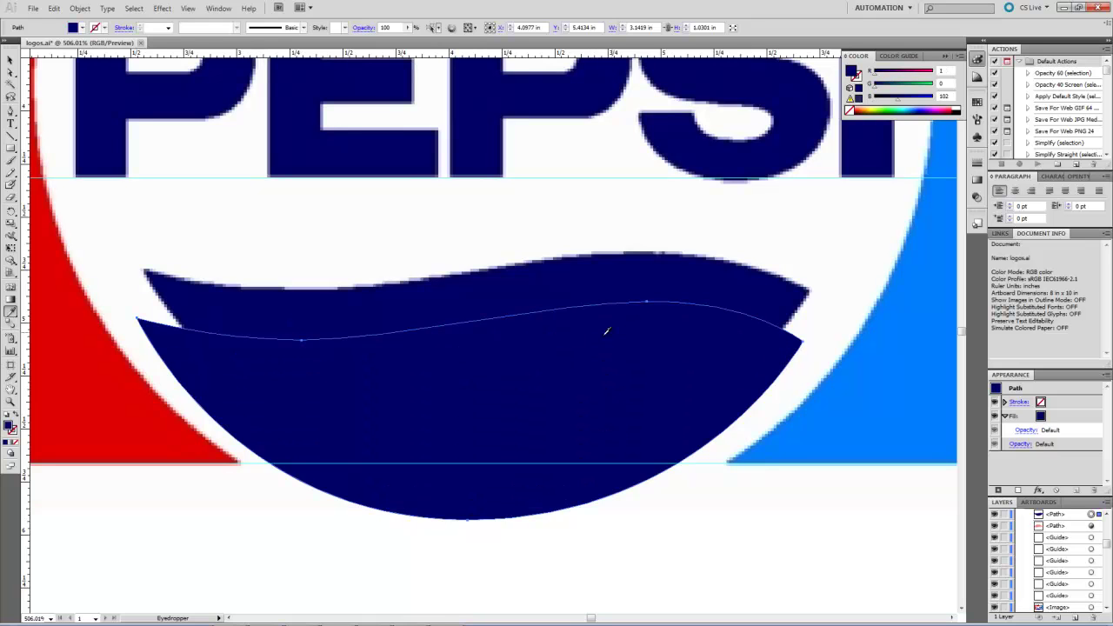
Move the navy wave path back over the logo's navy wave, nudge it up to fit and deselect it.
{"action": "left_click", "coordinate": [10, 60]}
{"action": "left_click_drag", "start_coordinate": [477, 399], "coordinate": [485, 348]}
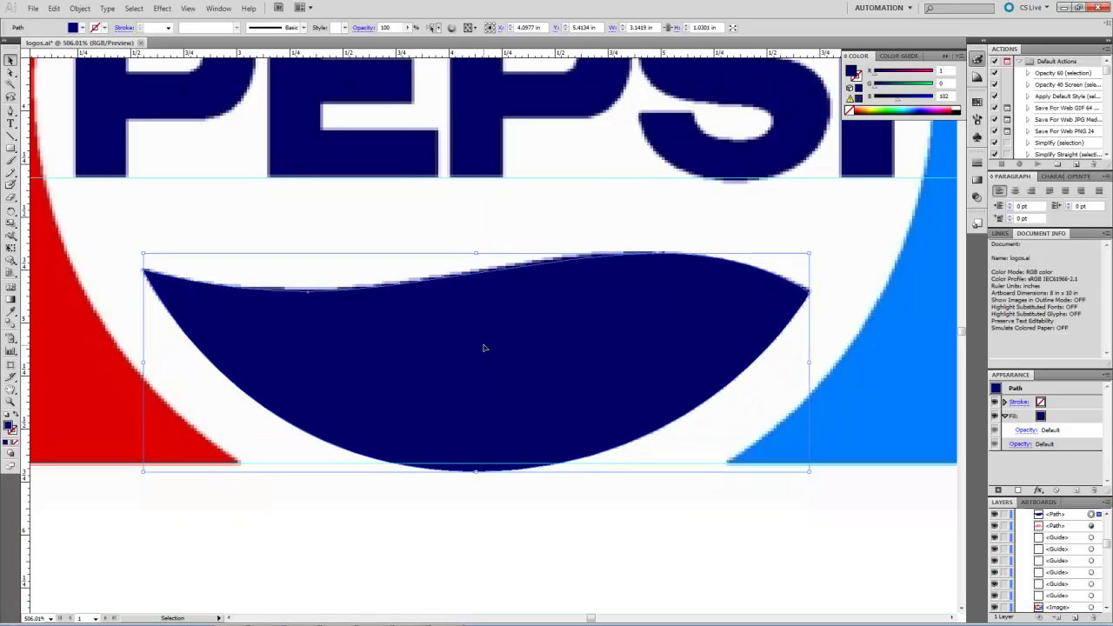
{"action": "key", "text": "Up"}
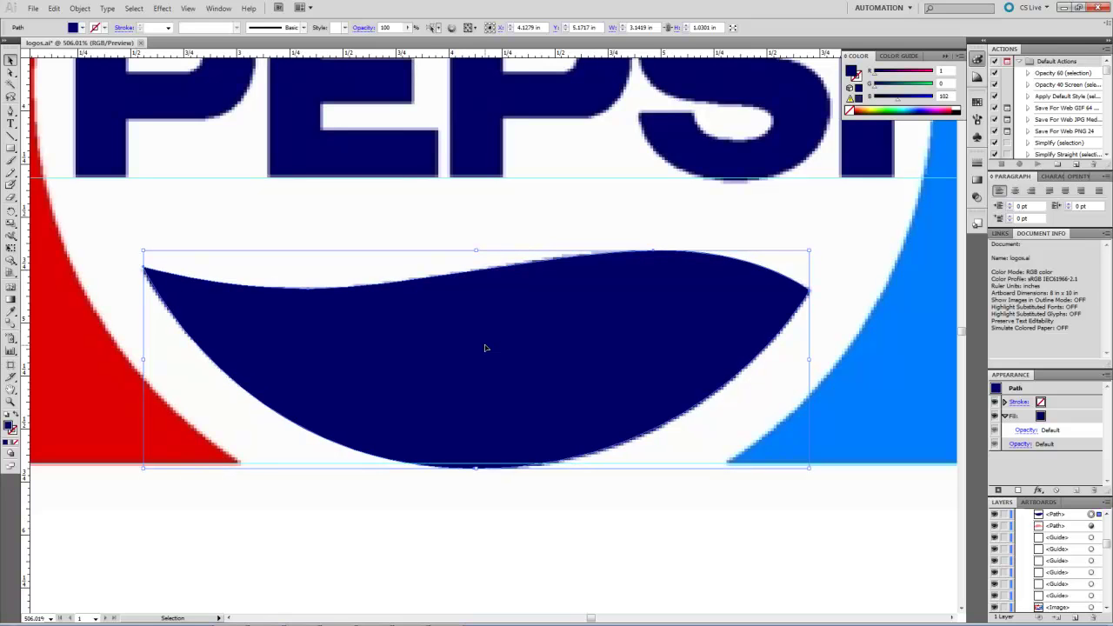
{"action": "left_click", "coordinate": [479, 523]}
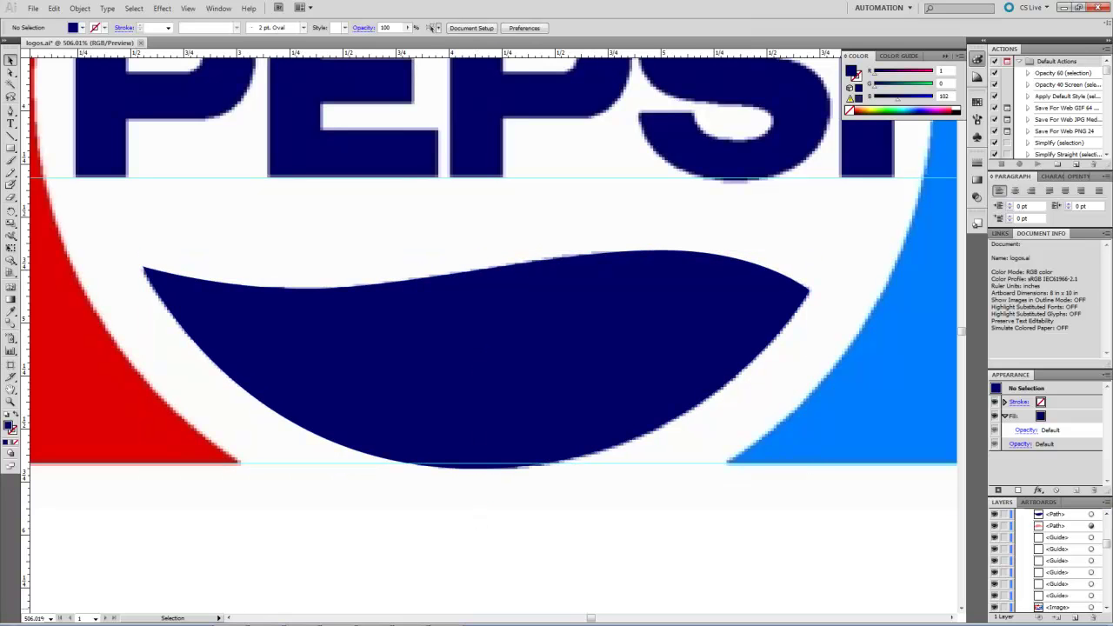
Compare the navy wave path with the logo by toggling the visibility of the embedded image and the path.
{"action": "left_click", "coordinate": [1107, 573]}
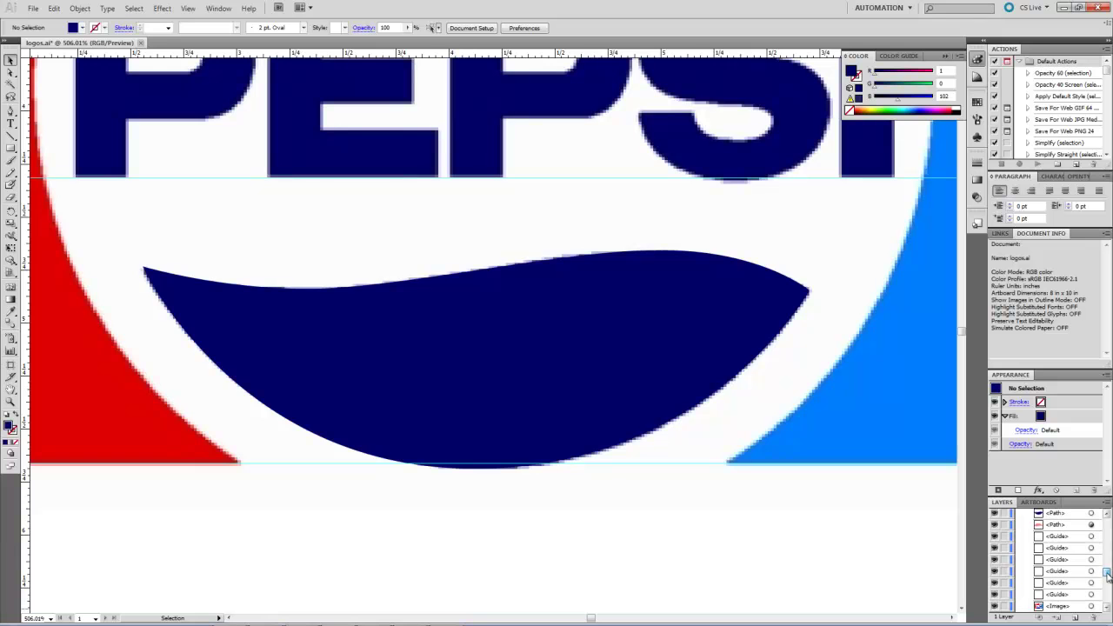
{"action": "left_click", "coordinate": [995, 606]}
{"action": "left_click", "coordinate": [994, 606]}
{"action": "left_click", "coordinate": [995, 606]}
{"action": "left_click", "coordinate": [995, 606]}
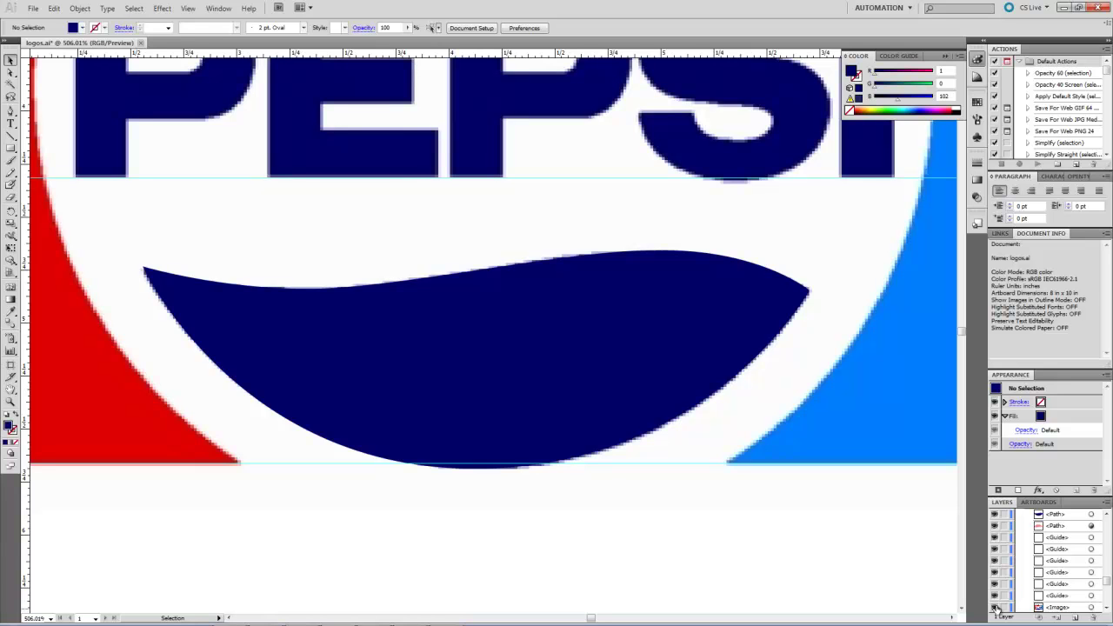
{"action": "left_click", "coordinate": [995, 515]}
{"action": "left_click", "coordinate": [995, 516]}
{"action": "left_click", "coordinate": [994, 516]}
{"action": "left_click", "coordinate": [995, 516]}
{"action": "left_click", "coordinate": [994, 515]}
{"action": "left_click", "coordinate": [995, 516]}
Lock the navy and red wave paths.
{"action": "left_click", "coordinate": [1004, 514]}
{"action": "left_click", "coordinate": [1005, 525]}
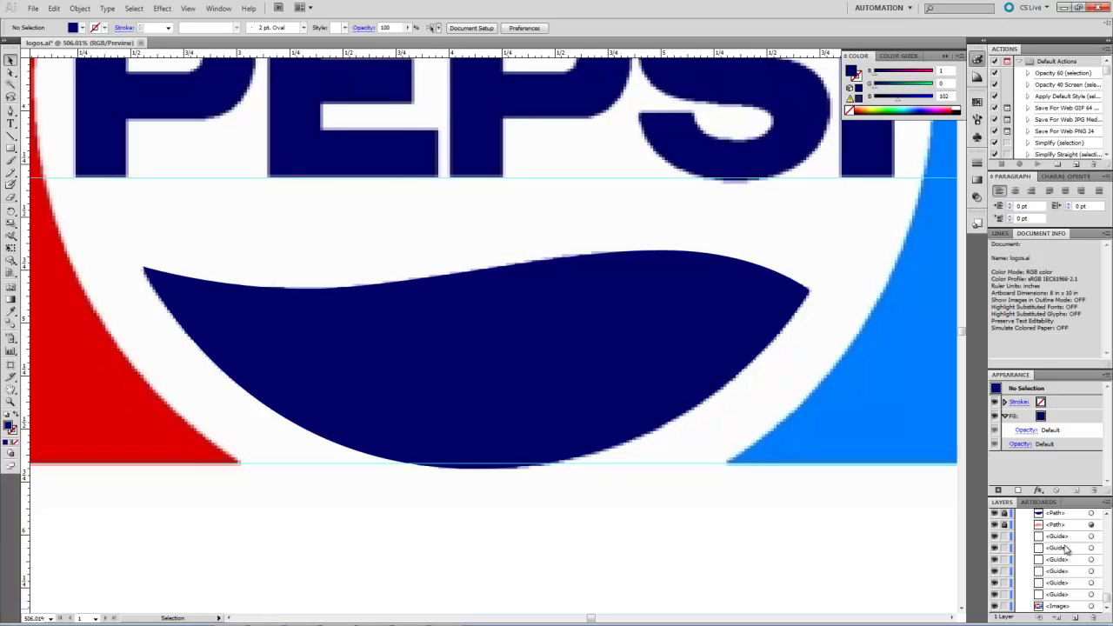
Unlock the red wave path, restore its fill opacity to 100% and lock it again.
{"action": "left_click", "coordinate": [1055, 526]}
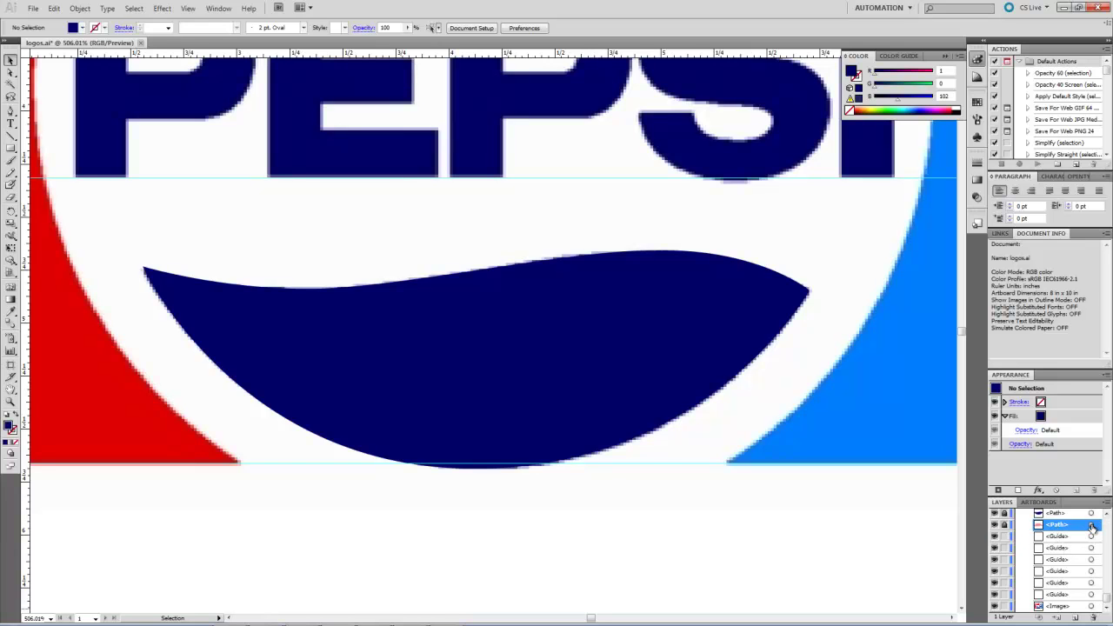
{"action": "left_click", "coordinate": [1006, 526]}
{"action": "left_click", "coordinate": [1093, 526]}
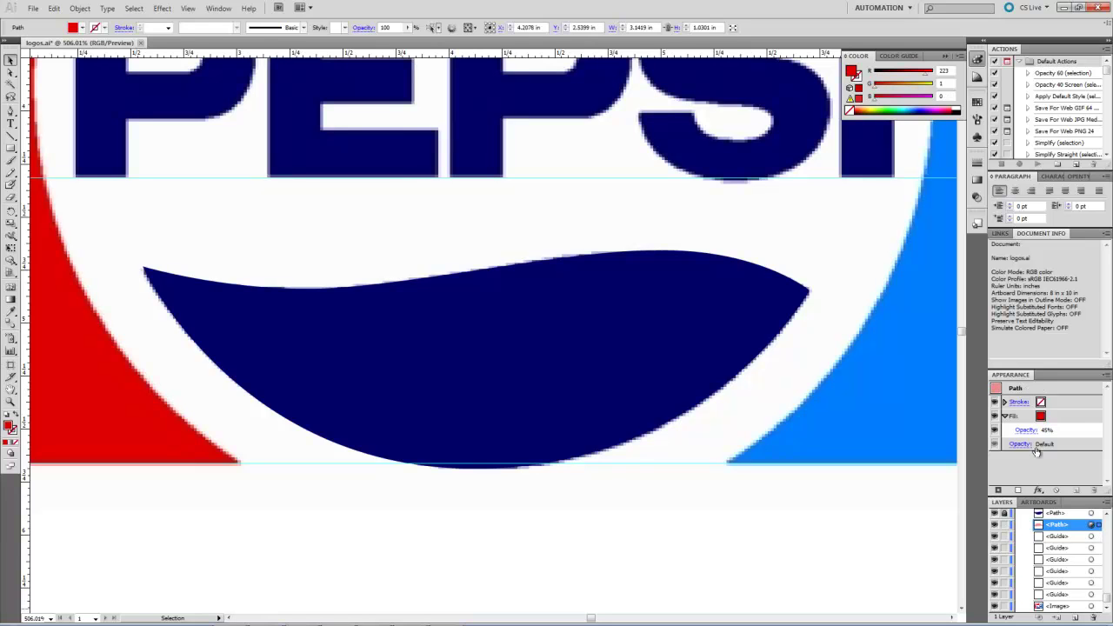
{"action": "left_click", "coordinate": [1027, 432]}
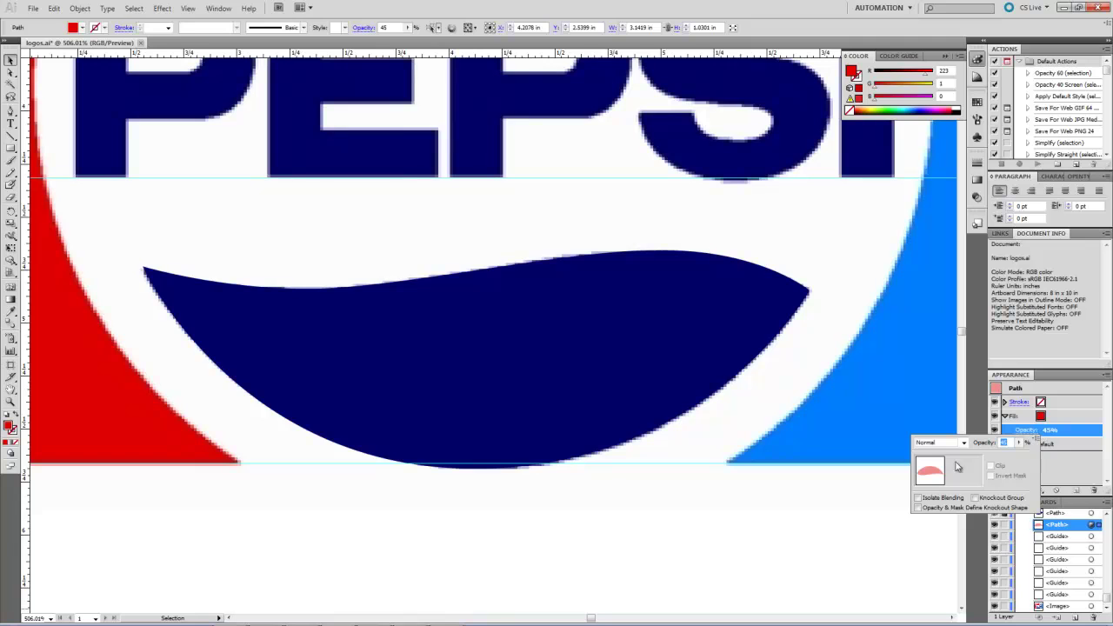
{"action": "left_click", "coordinate": [1019, 442]}
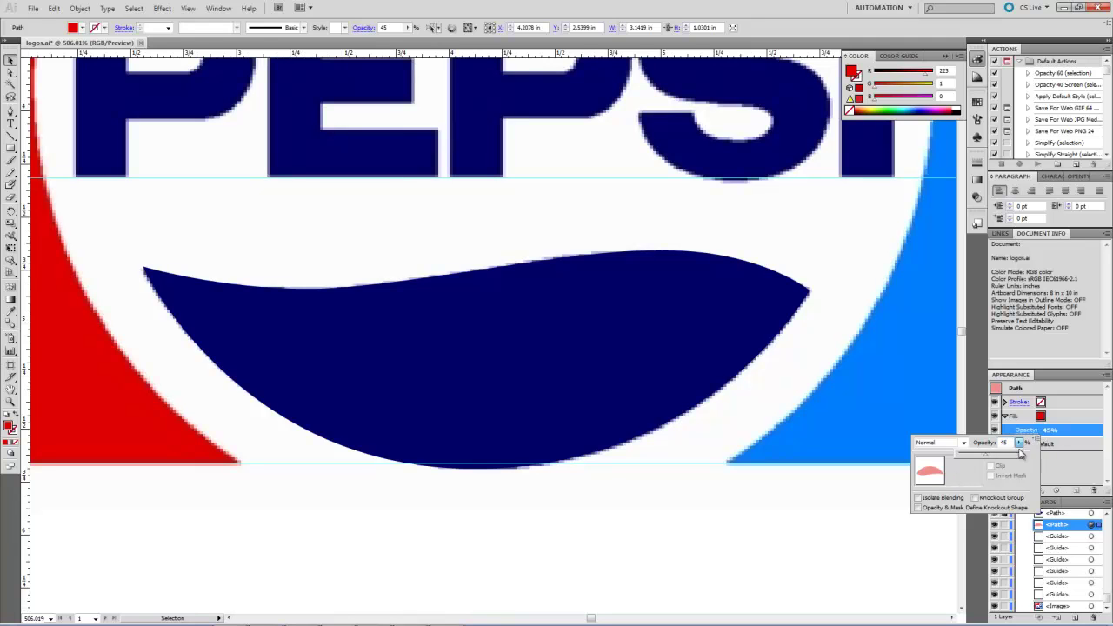
{"action": "left_click_drag", "start_coordinate": [987, 459], "coordinate": [1032, 459]}
{"action": "left_click", "coordinate": [1064, 427]}
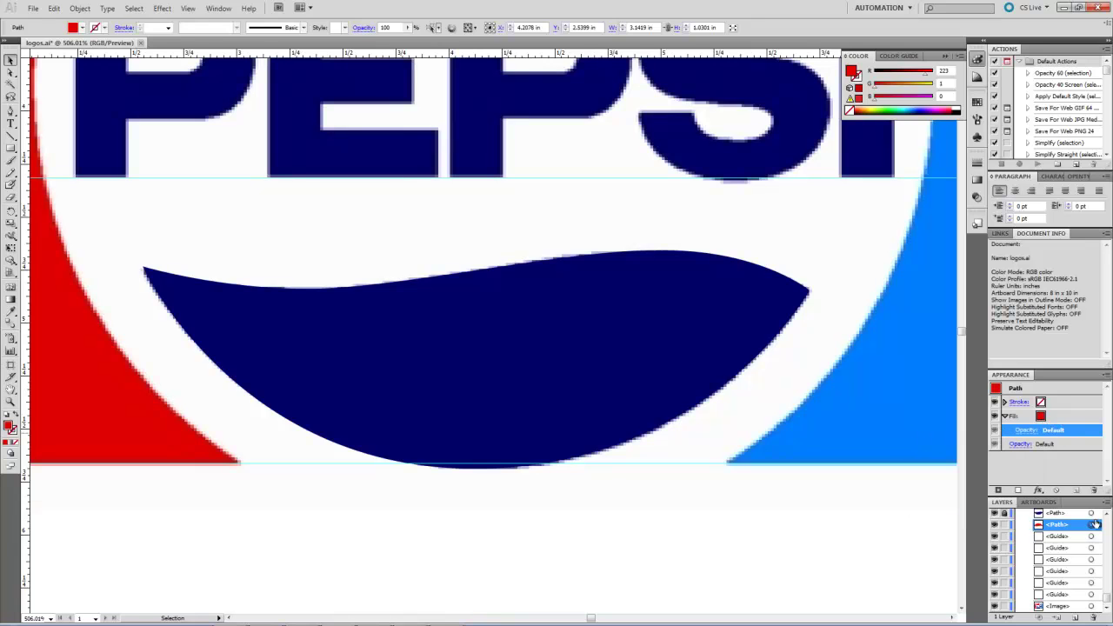
{"action": "left_click", "coordinate": [1004, 525]}
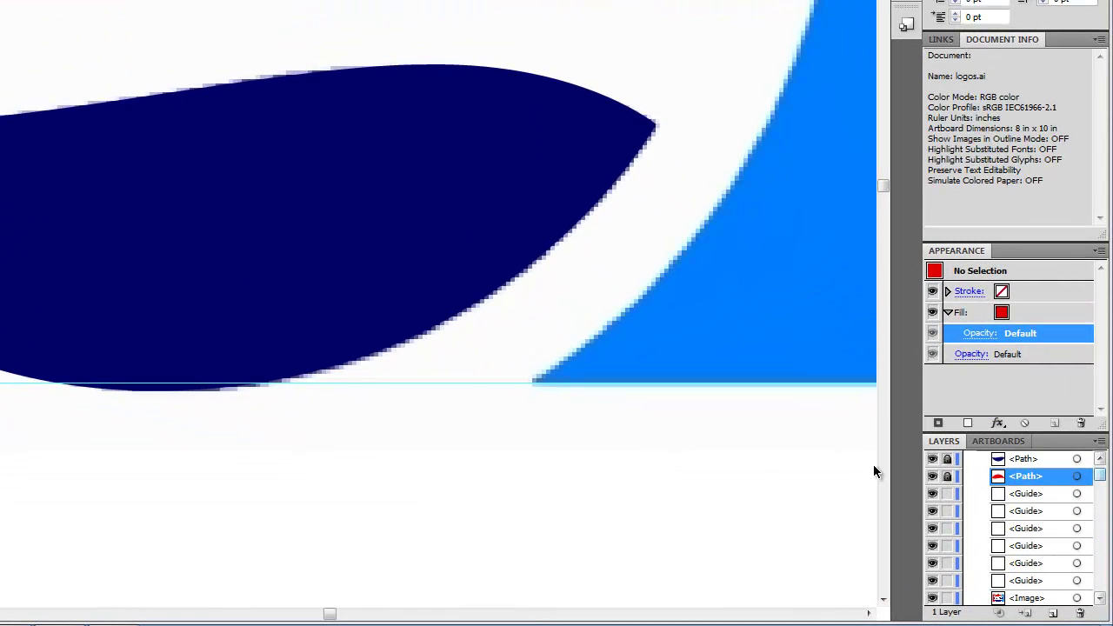
Choose the Rectangle tool with a green fill (R 57, G 181, B 74) and no stroke.
{"action": "scroll", "coordinate": [599, 454], "scroll_direction": "up", "scroll_amount": 2}
{"action": "left_click_drag", "start_coordinate": [594, 434], "coordinate": [607, 617]}
{"action": "left_click_drag", "start_coordinate": [516, 129], "coordinate": [492, 129]}
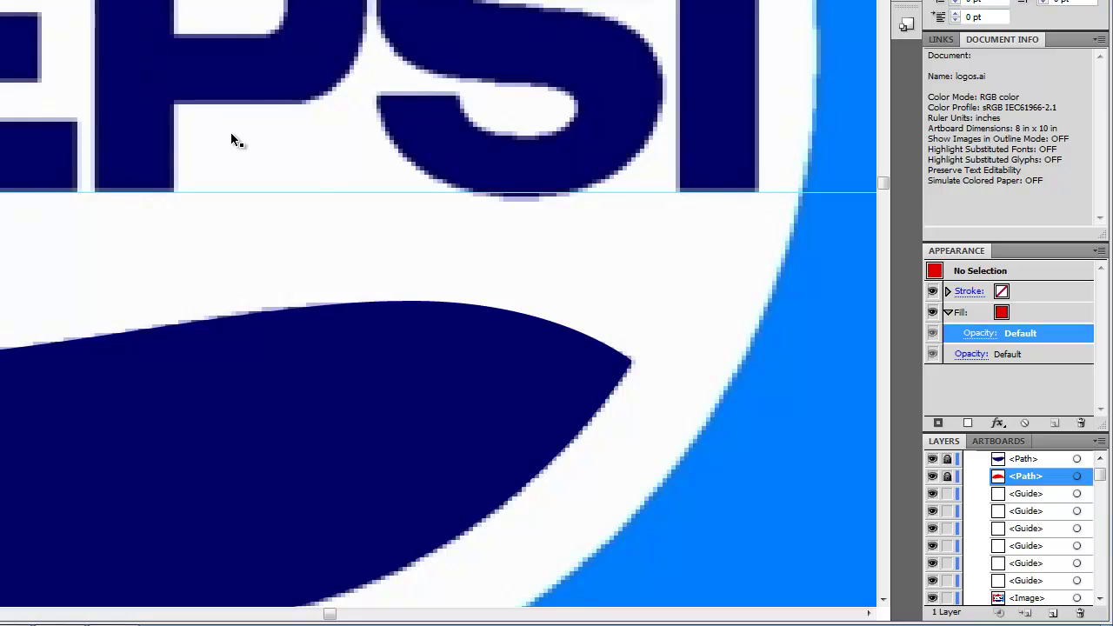
{"action": "scroll", "coordinate": [231, 140], "scroll_direction": "down", "scroll_amount": 3}
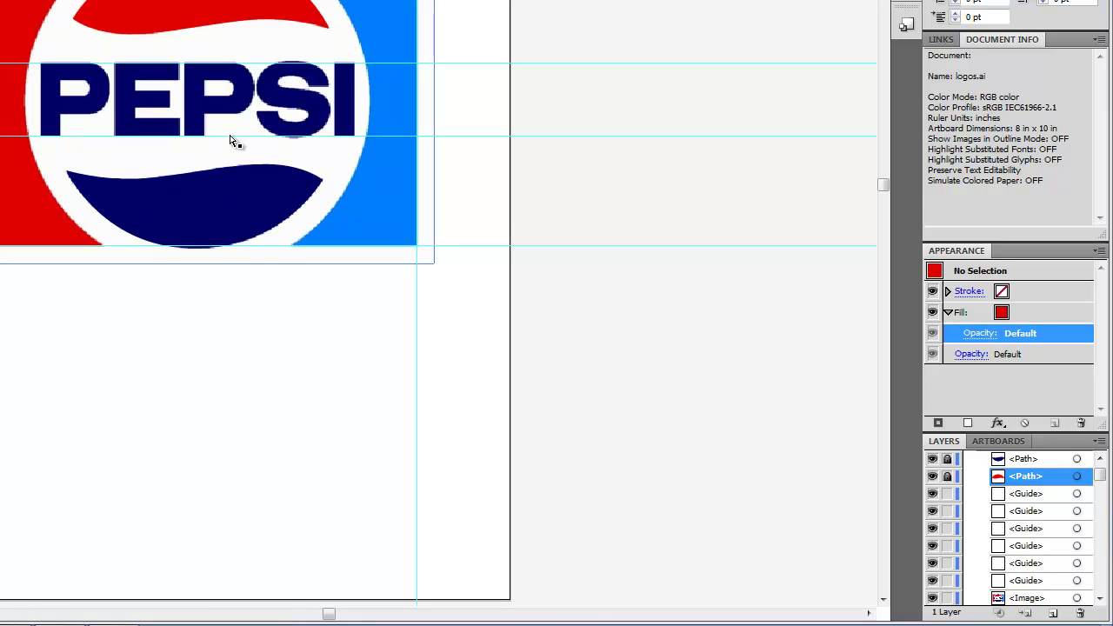
{"action": "scroll", "coordinate": [230, 141], "scroll_direction": "up", "scroll_amount": 3}
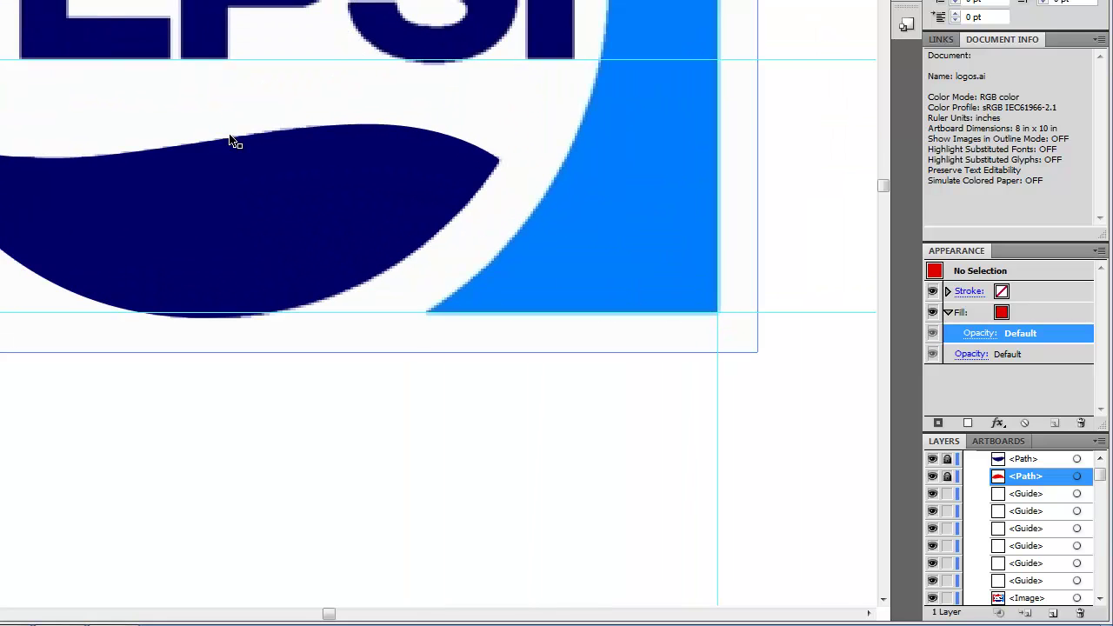
{"action": "left_click_drag", "start_coordinate": [228, 133], "coordinate": [209, 287]}
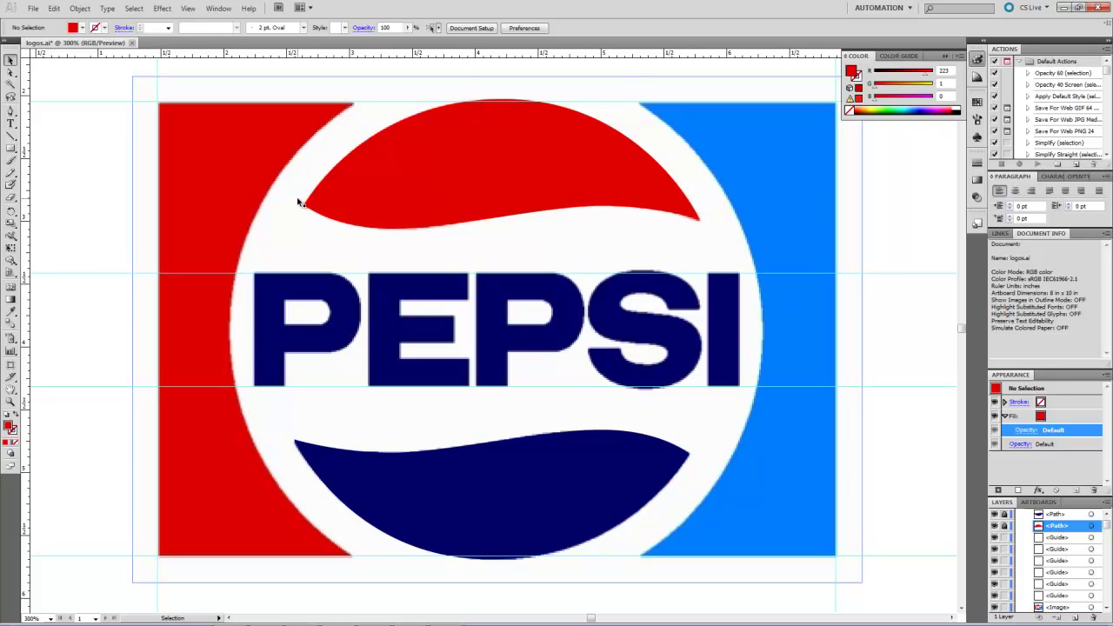
{"action": "key", "text": "ctrl+shift+h"}
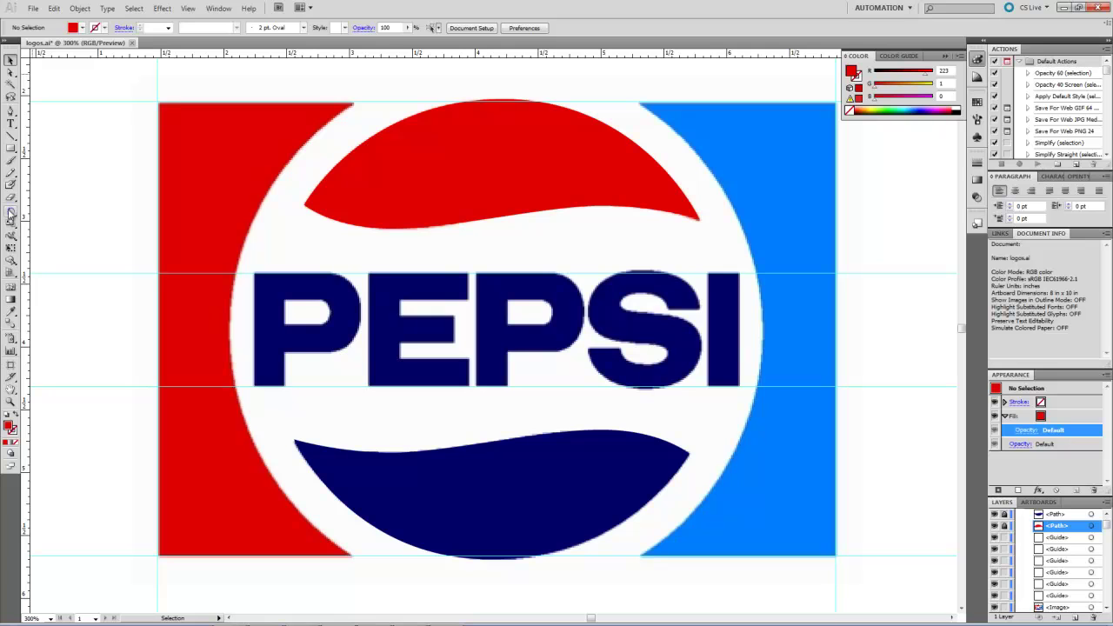
{"action": "left_click", "coordinate": [10, 148]}
{"action": "key", "text": "v"}
{"action": "key", "text": "v"}
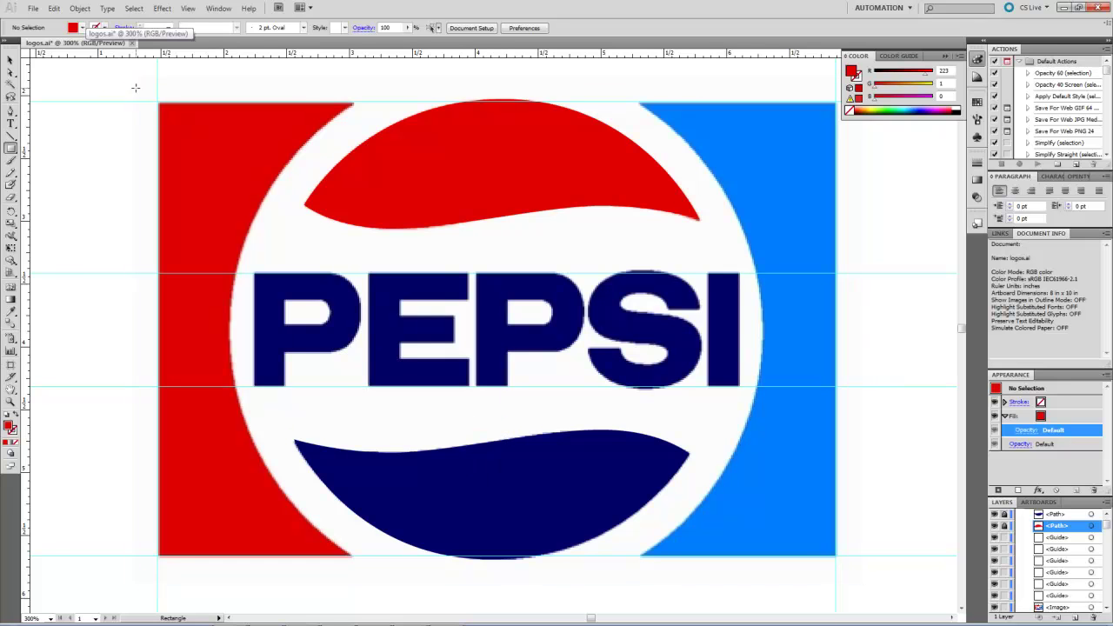
{"action": "left_click", "coordinate": [80, 27]}
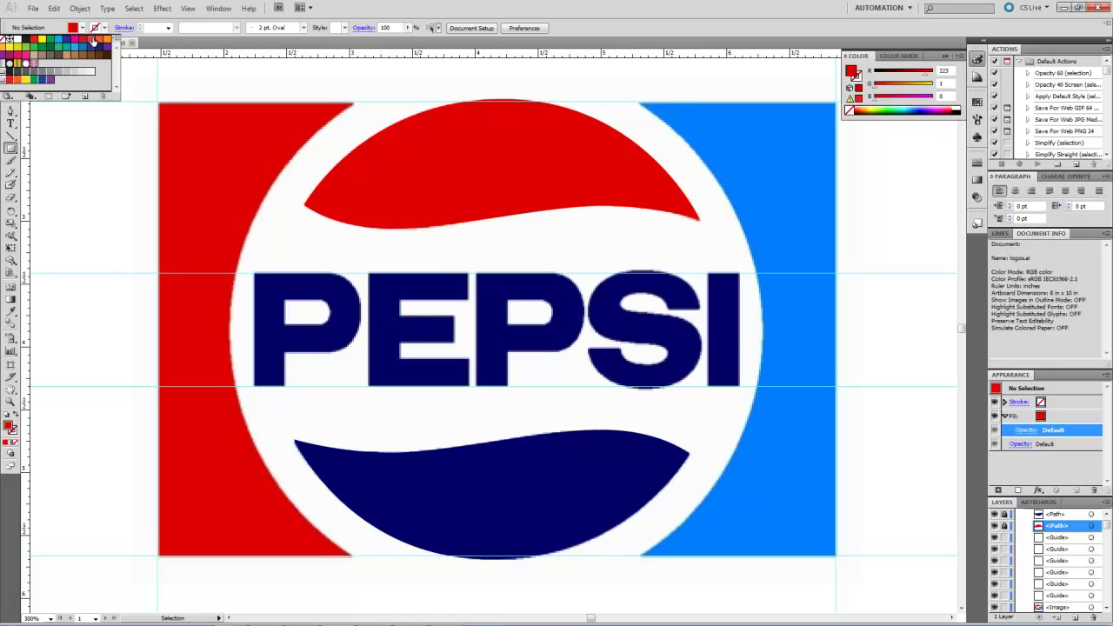
{"action": "left_click", "coordinate": [99, 40]}
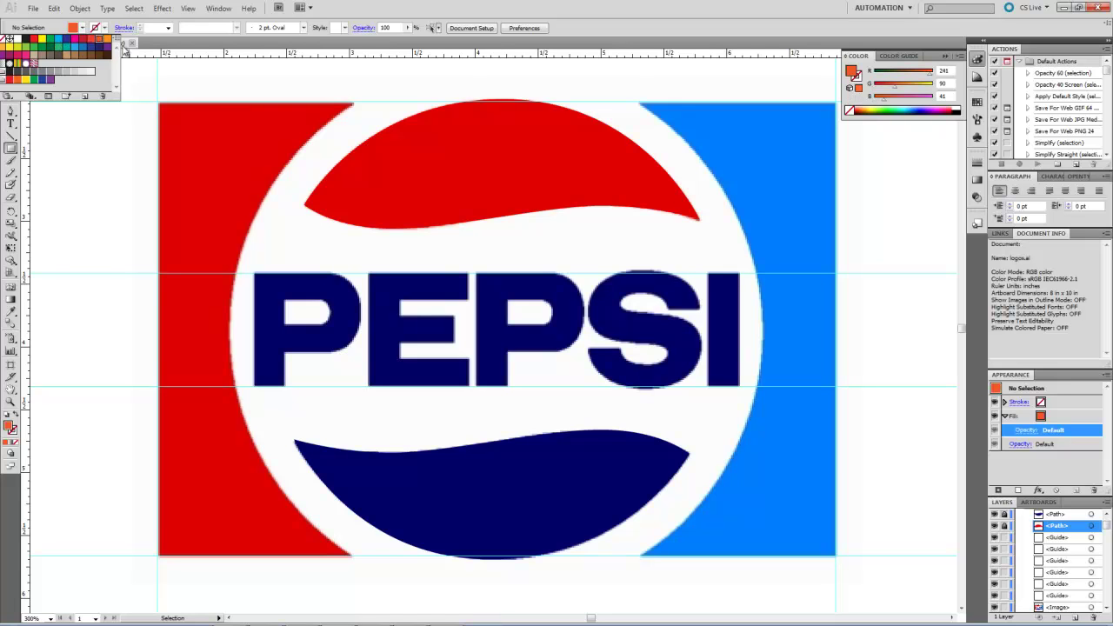
{"action": "left_click", "coordinate": [33, 54]}
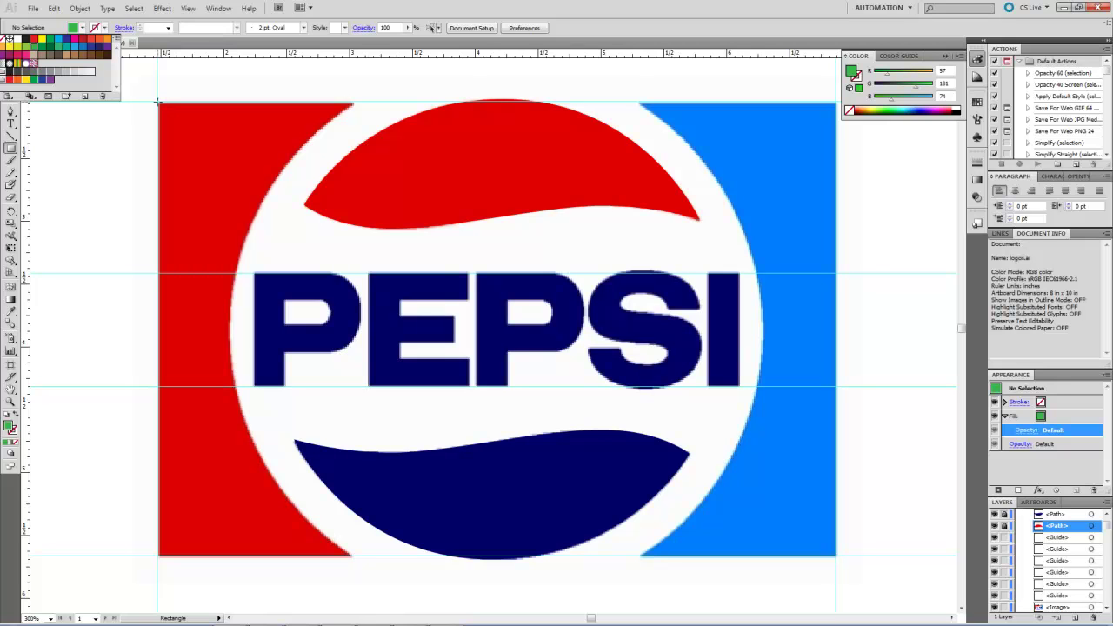
Draw a rectangle about 5.39 in wide over the whole logo between the outer guides, extending its lower edge to about 3.61 in high.
{"action": "left_click", "coordinate": [157, 102]}
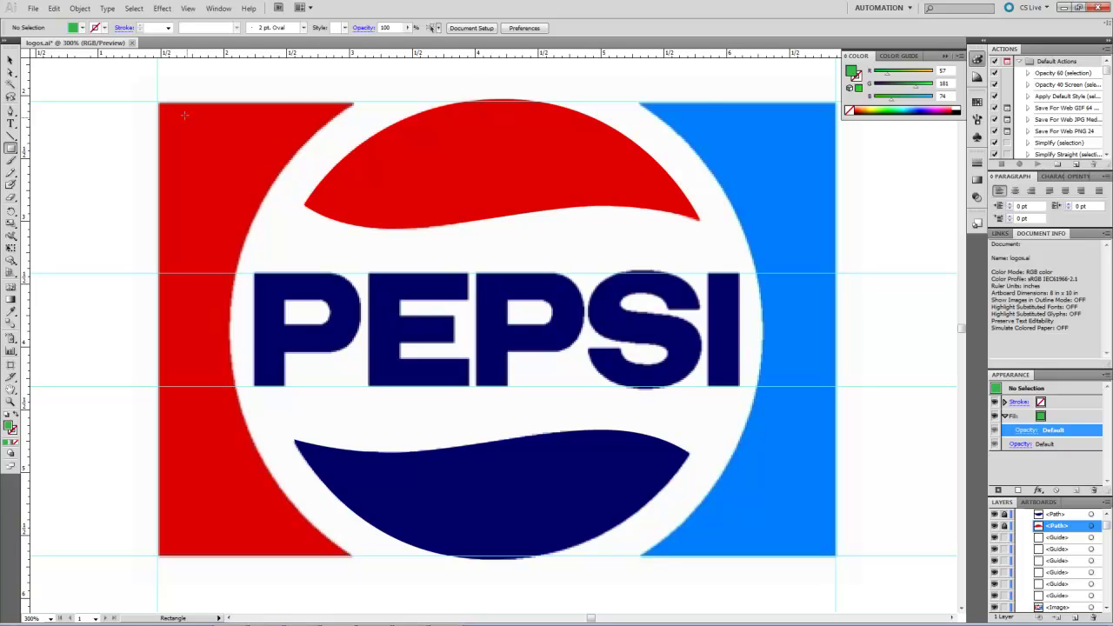
{"action": "left_click_drag", "start_coordinate": [158, 102], "coordinate": [837, 556]}
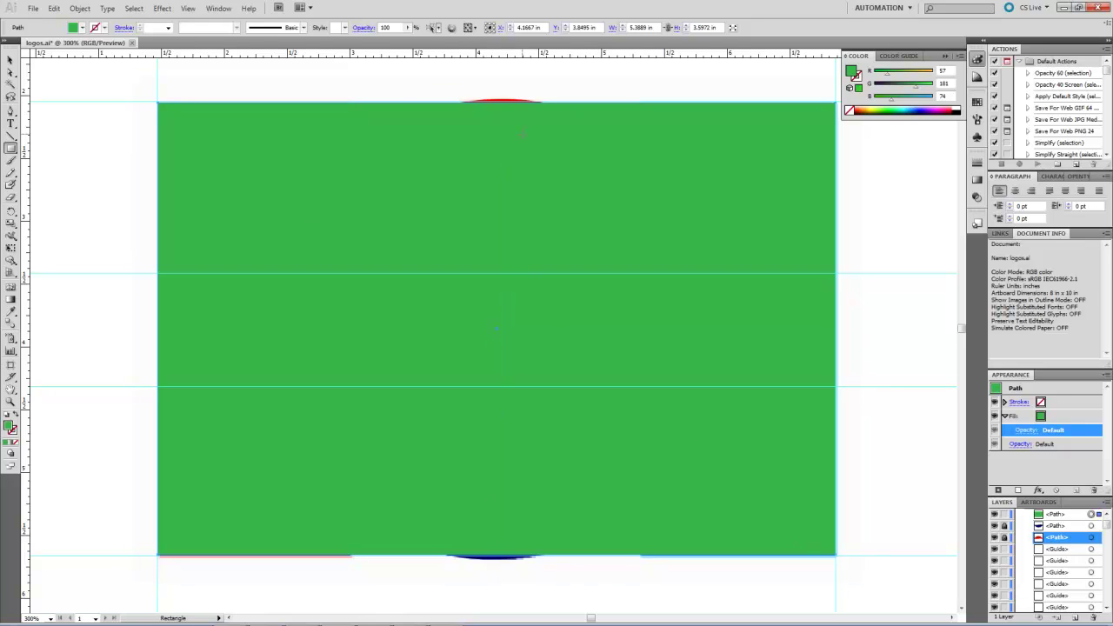
{"action": "left_click", "coordinate": [11, 60]}
{"action": "left_click_drag", "start_coordinate": [497, 553], "coordinate": [498, 557]}
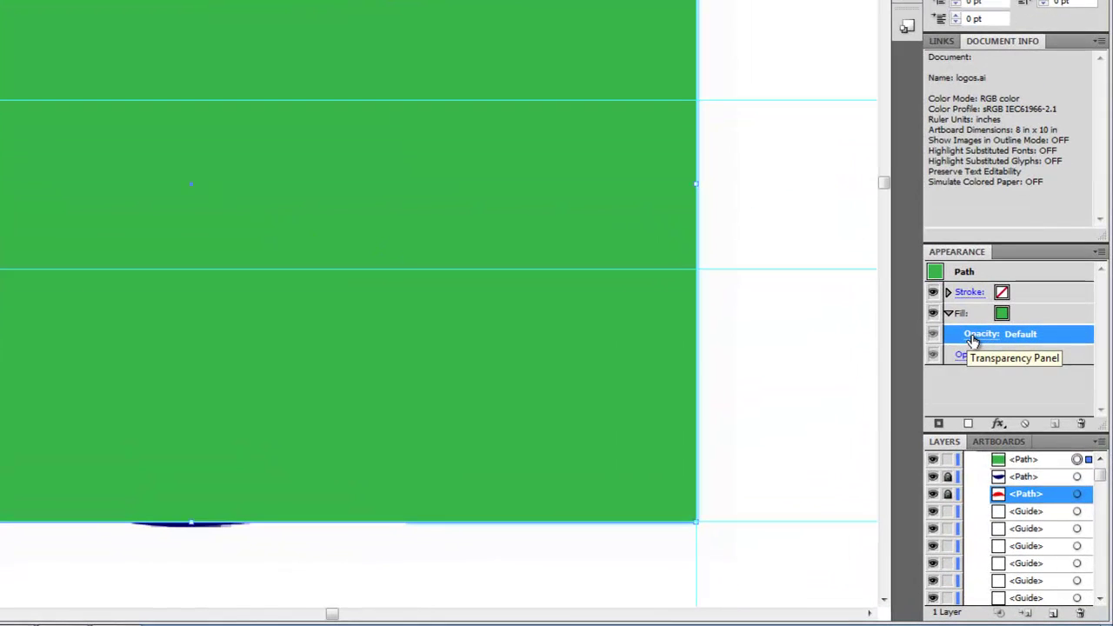
Lower the green rectangle's fill opacity to 53% so the logo shows through.
{"action": "left_click", "coordinate": [1023, 432]}
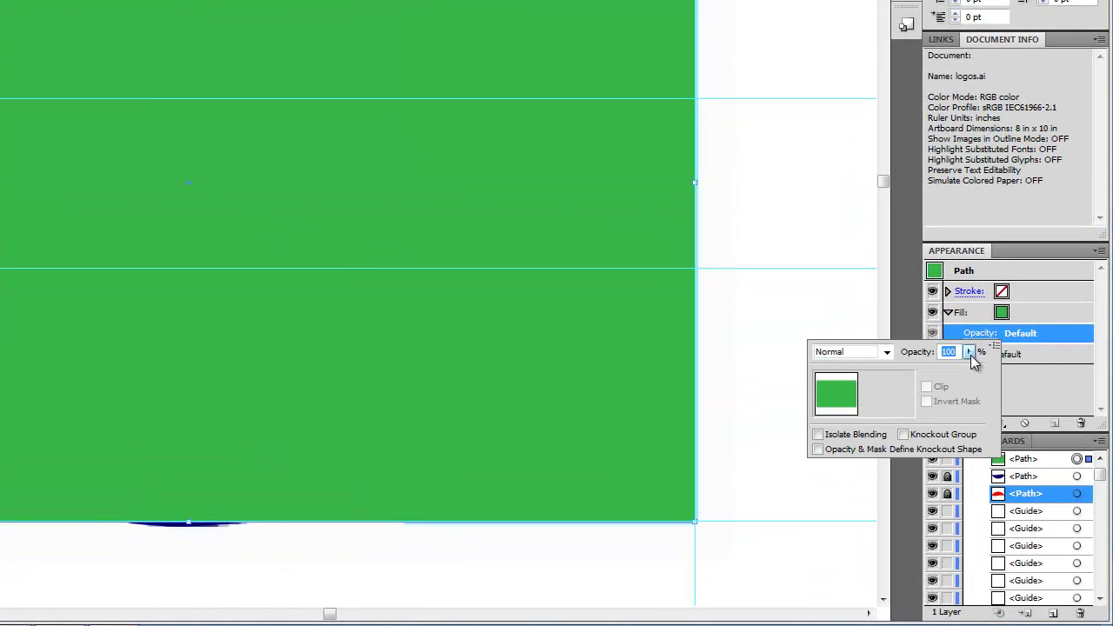
{"action": "left_click", "coordinate": [969, 352]}
{"action": "left_click_drag", "start_coordinate": [969, 369], "coordinate": [926, 370]}
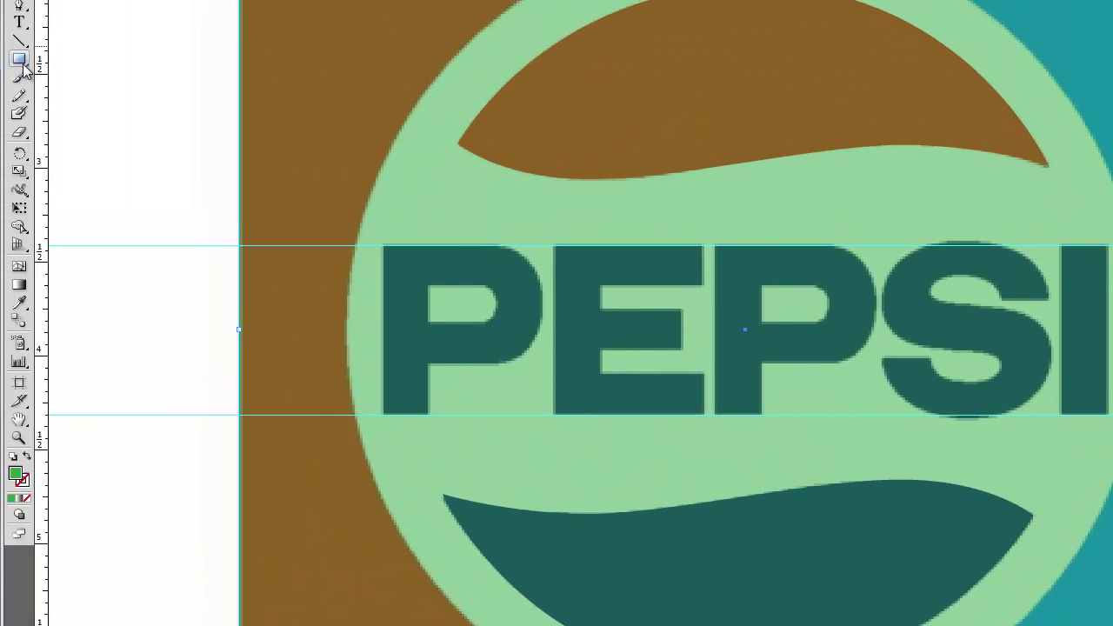
Draw a circle about 4.23 in across from the rectangle's center with the Ellipse tool, matching the logo's white circle.
{"action": "left_click", "coordinate": [20, 61]}
{"action": "left_click", "coordinate": [19, 59]}
{"action": "left_click_drag", "start_coordinate": [21, 61], "coordinate": [59, 93]}
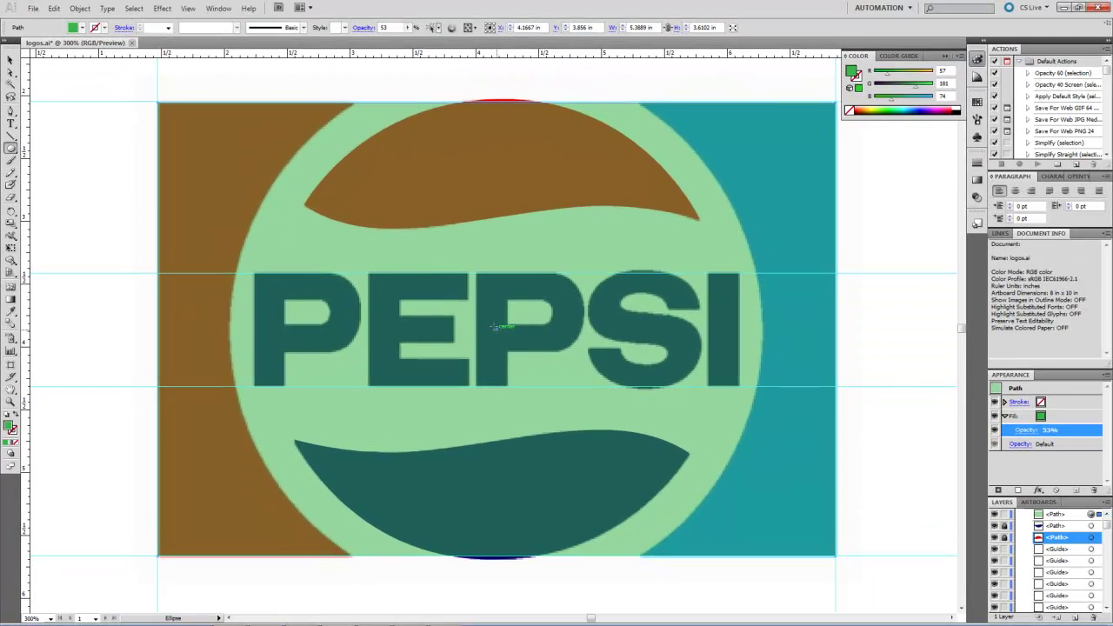
{"action": "left_click_drag", "start_coordinate": [744, 329], "coordinate": [702, 306]}
{"action": "left_click_drag", "start_coordinate": [468, 313], "coordinate": [230, 187]}
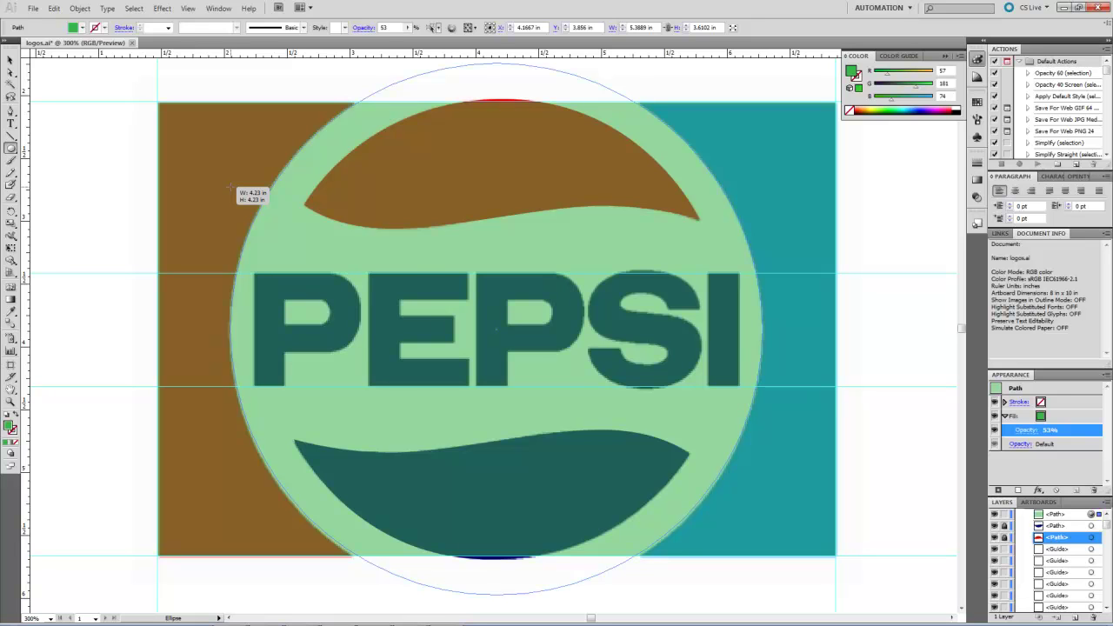
{"action": "left_click_drag", "start_coordinate": [231, 187], "coordinate": [231, 187]}
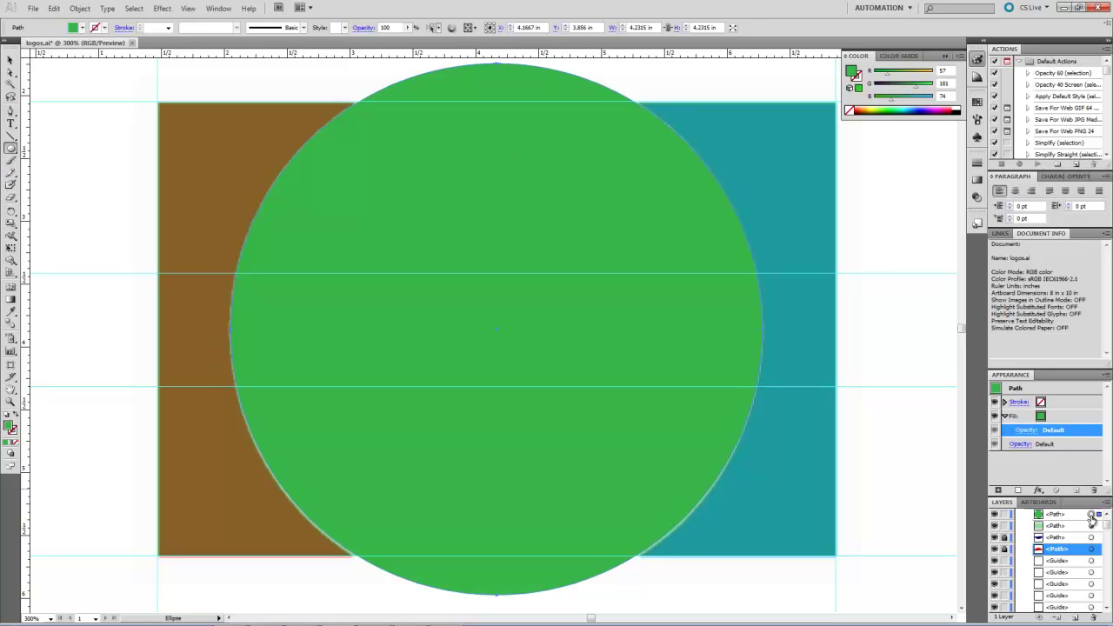
{"action": "left_click_drag", "start_coordinate": [1092, 532], "coordinate": [1091, 526]}
{"action": "left_click", "coordinate": [10, 59]}
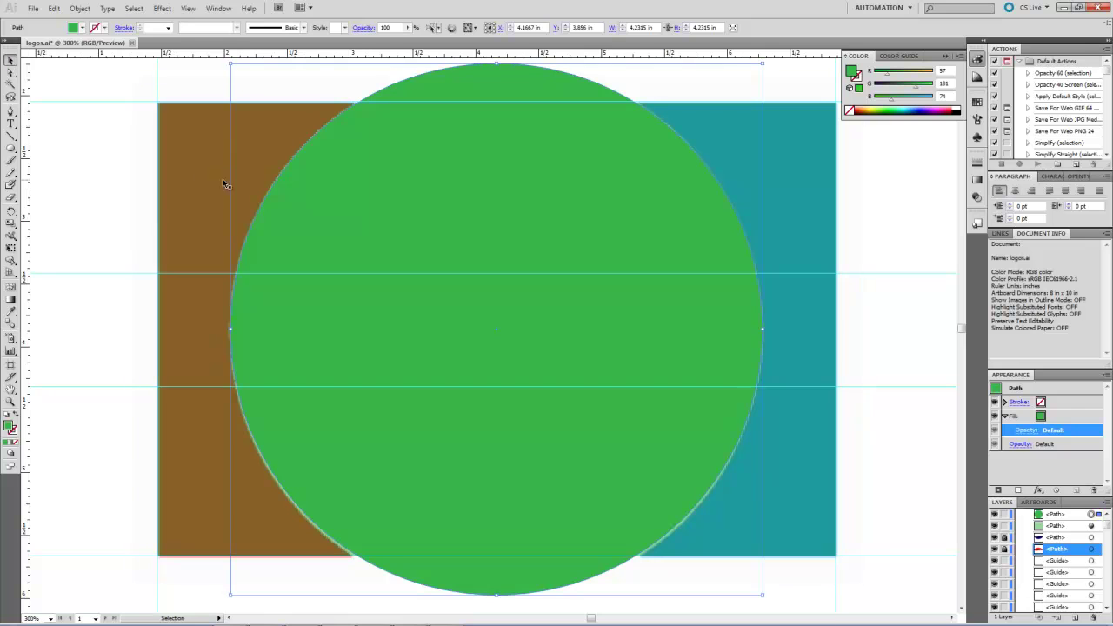
{"action": "left_click", "coordinate": [465, 84], "text": "shift"}
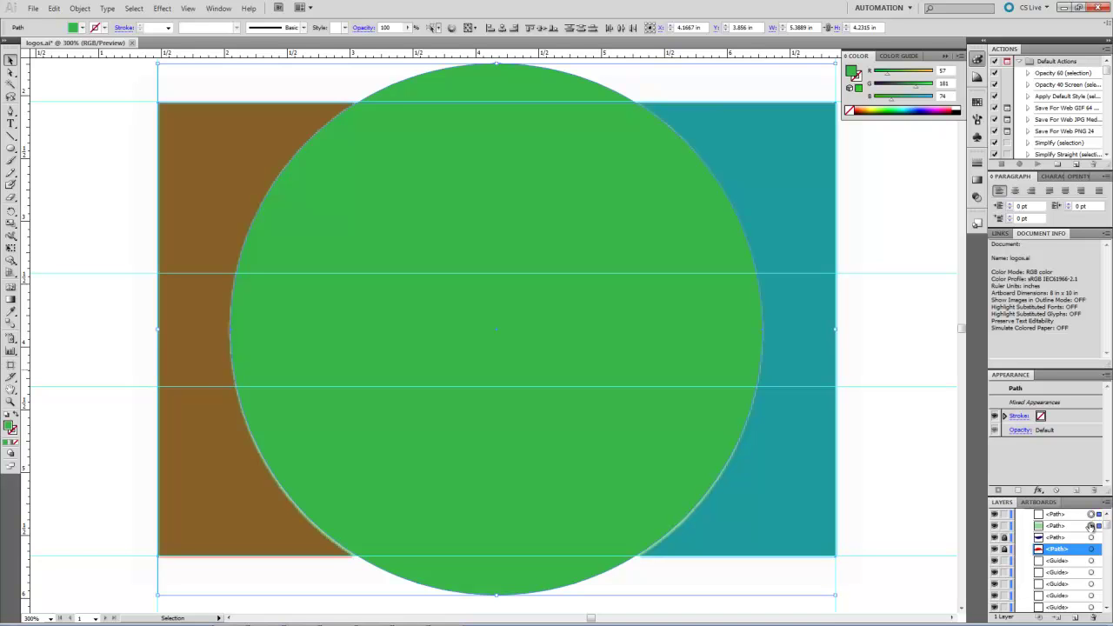
{"action": "left_click", "coordinate": [911, 329]}
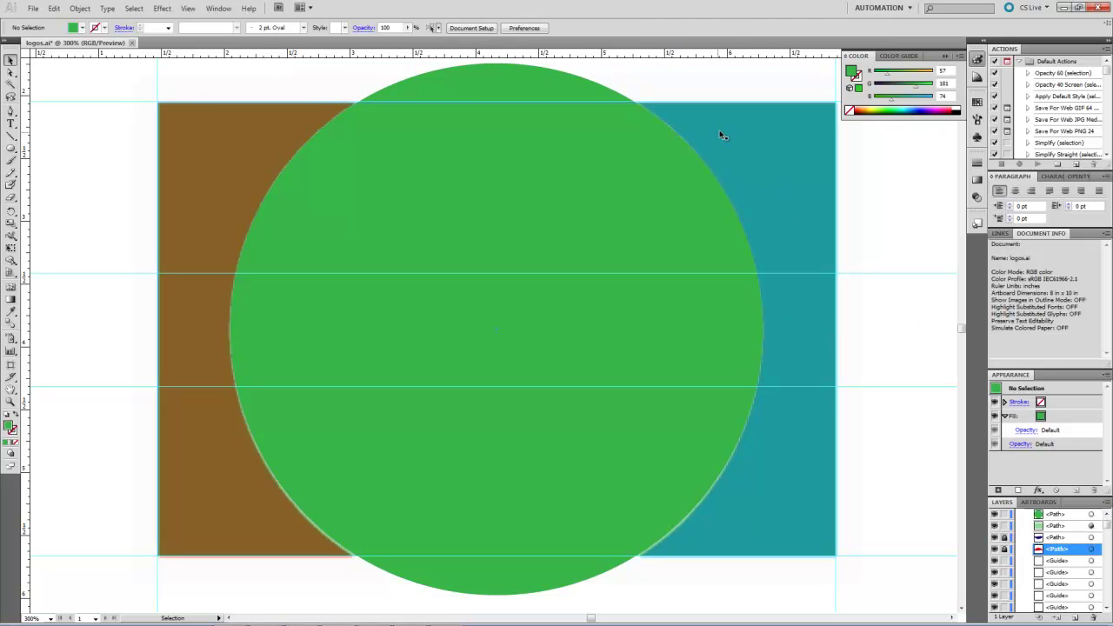
{"action": "left_click", "coordinate": [702, 152]}
{"action": "left_click", "coordinate": [520, 80], "text": "shift"}
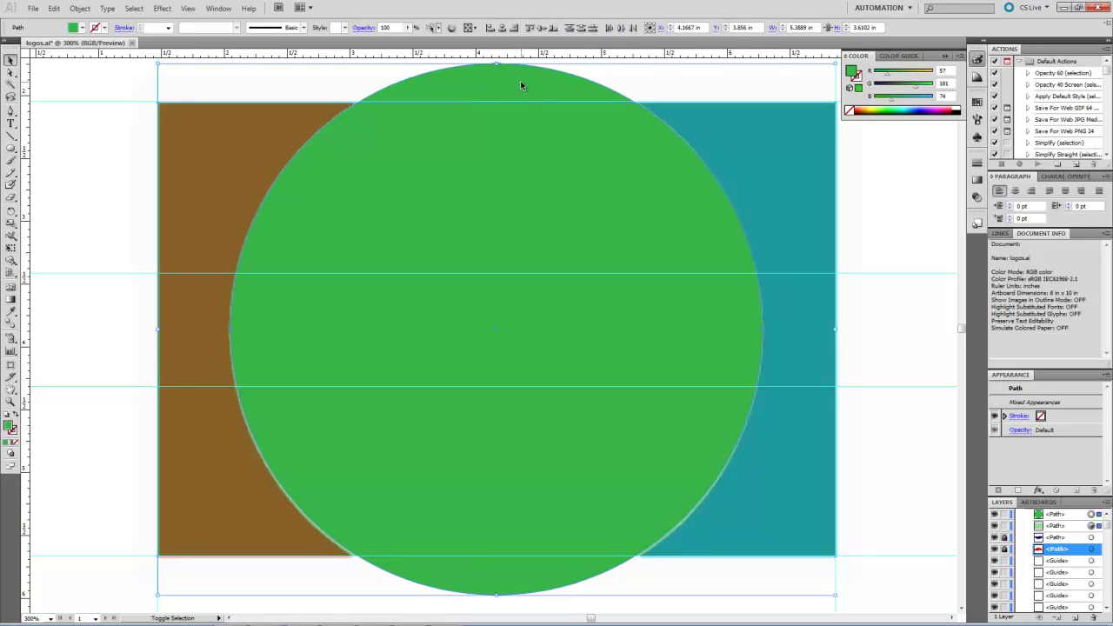
{"action": "left_click", "coordinate": [1093, 541]}
Select the circle and rectangle and remove their overlap and the circle's upper and lower caps with the Shape Builder, leaving two side pieces.
{"action": "left_click", "coordinate": [1091, 526]}
{"action": "left_click", "coordinate": [1091, 514], "text": "shift"}
{"action": "left_click", "coordinate": [10, 261]}
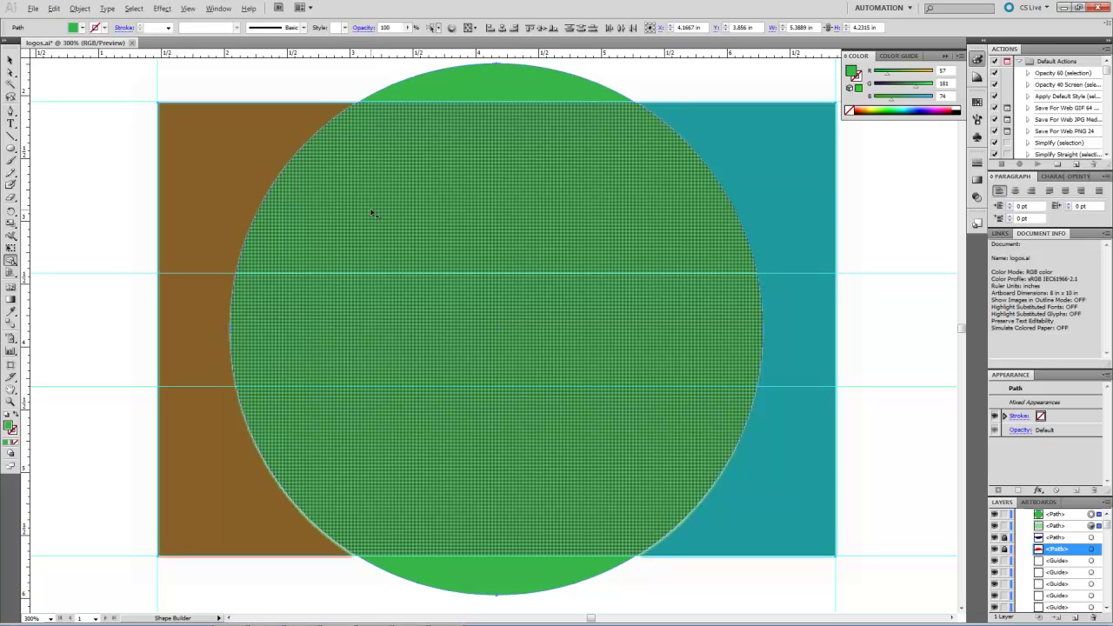
{"action": "left_click", "coordinate": [372, 212], "text": "alt"}
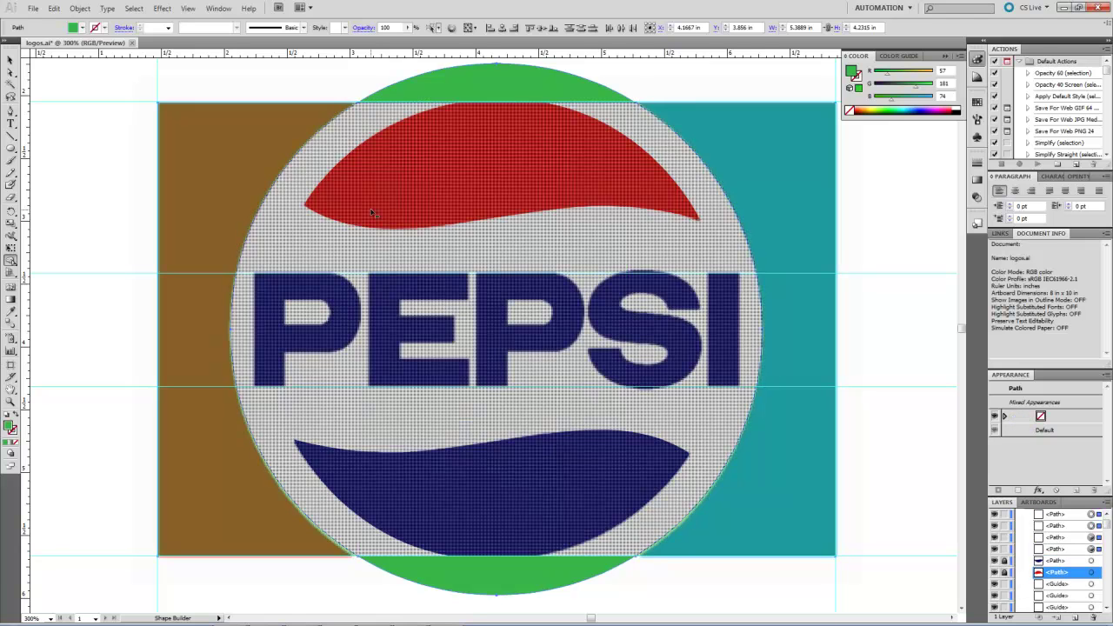
{"action": "left_click", "coordinate": [514, 582], "text": "alt"}
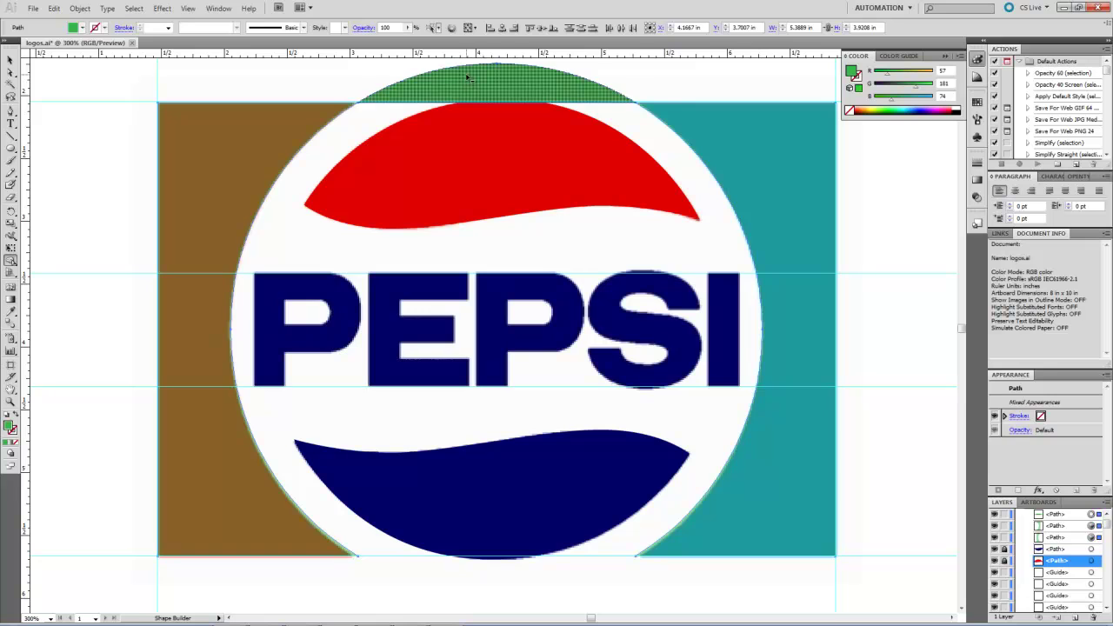
{"action": "left_click", "coordinate": [470, 78], "text": "alt"}
{"action": "left_click", "coordinate": [11, 61]}
{"action": "left_click", "coordinate": [57, 174]}
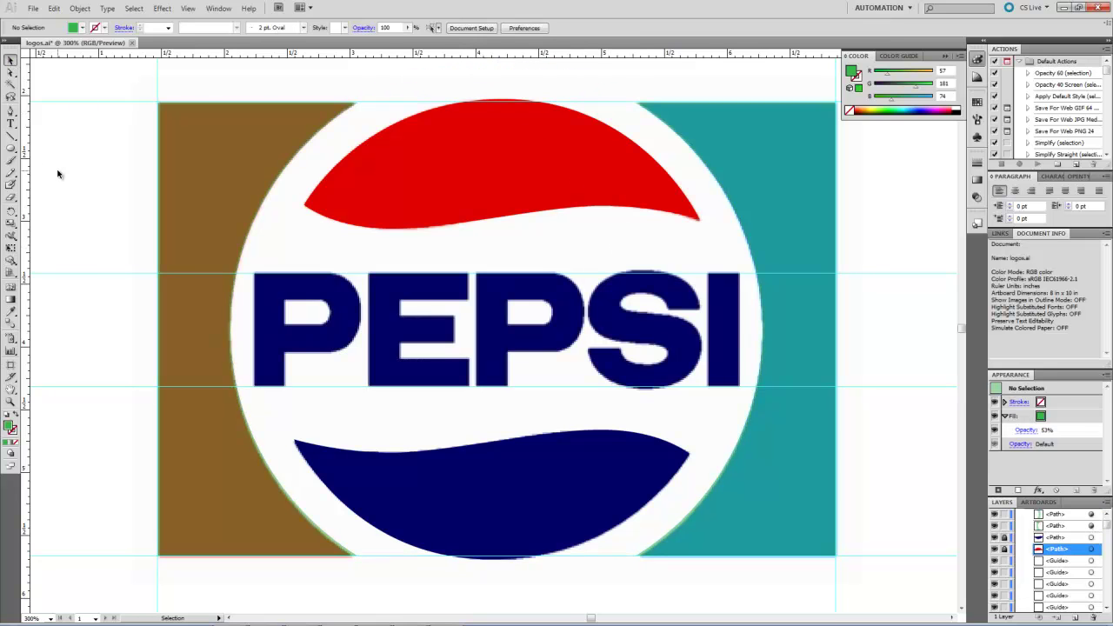
Hide the right side piece and sample the logo's bright blue (0, 125, 253) beneath it with the Eyedropper.
{"action": "left_click", "coordinate": [781, 195]}
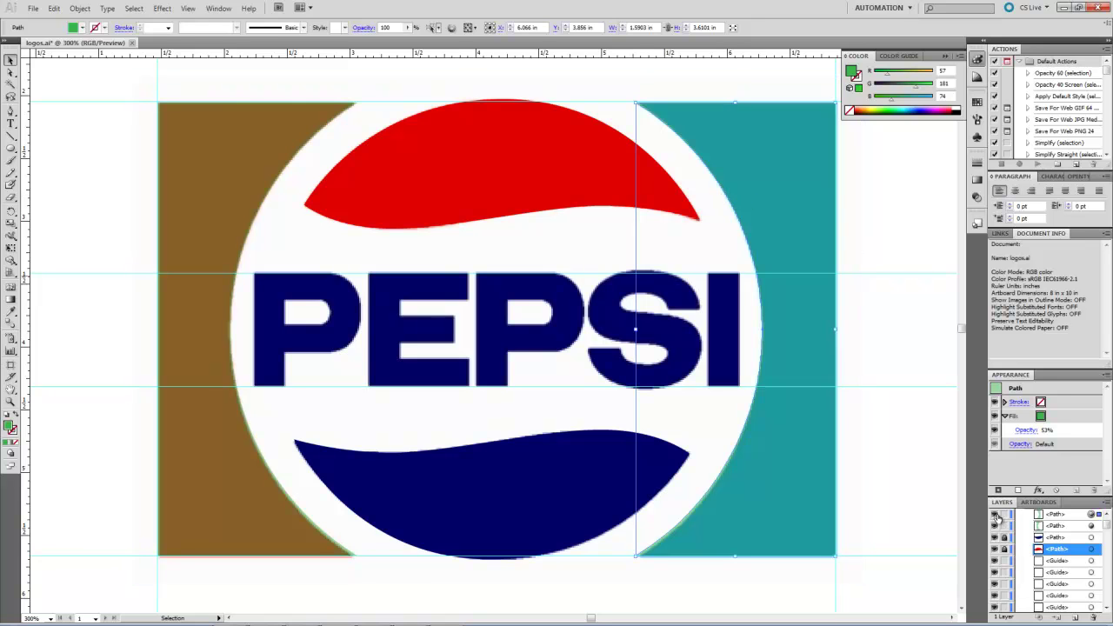
{"action": "left_click", "coordinate": [995, 515]}
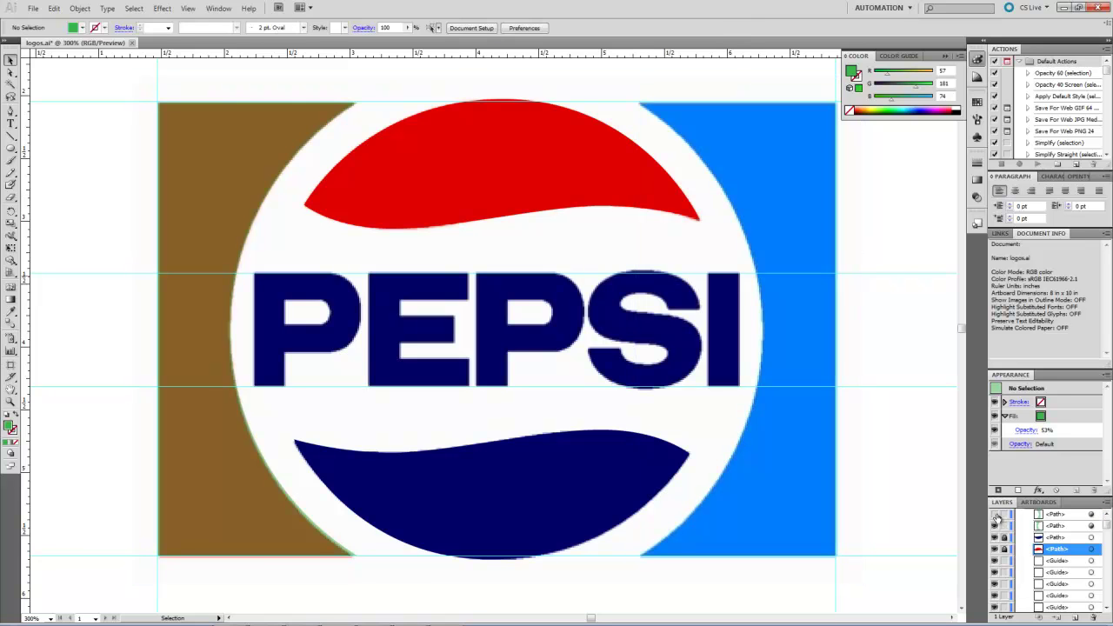
{"action": "left_click", "coordinate": [995, 515]}
{"action": "key", "text": "i"}
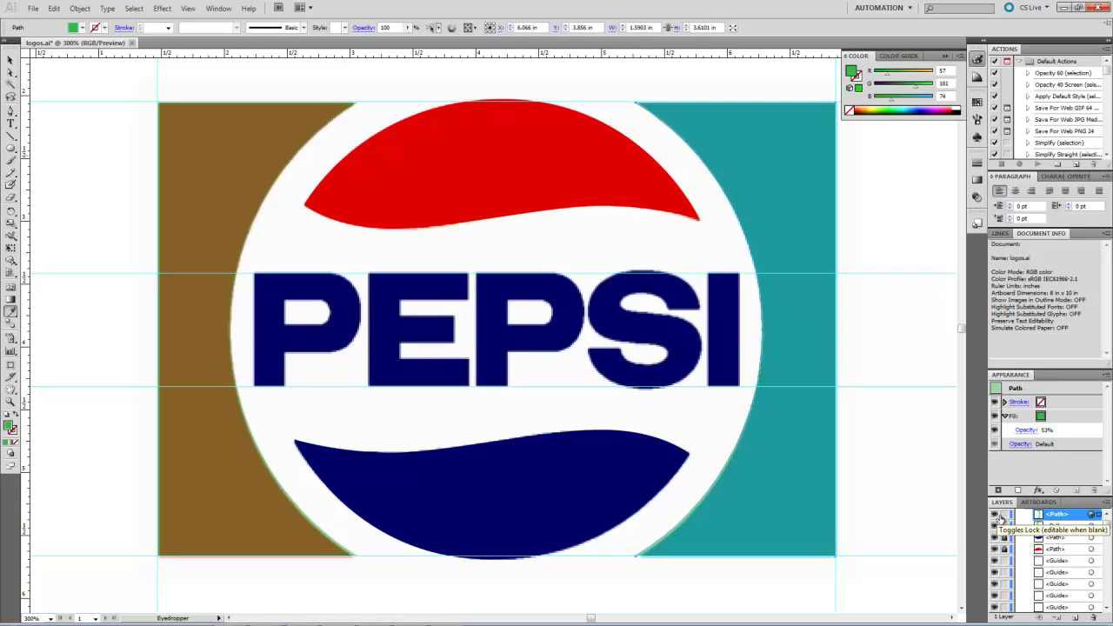
{"action": "left_click", "coordinate": [996, 516]}
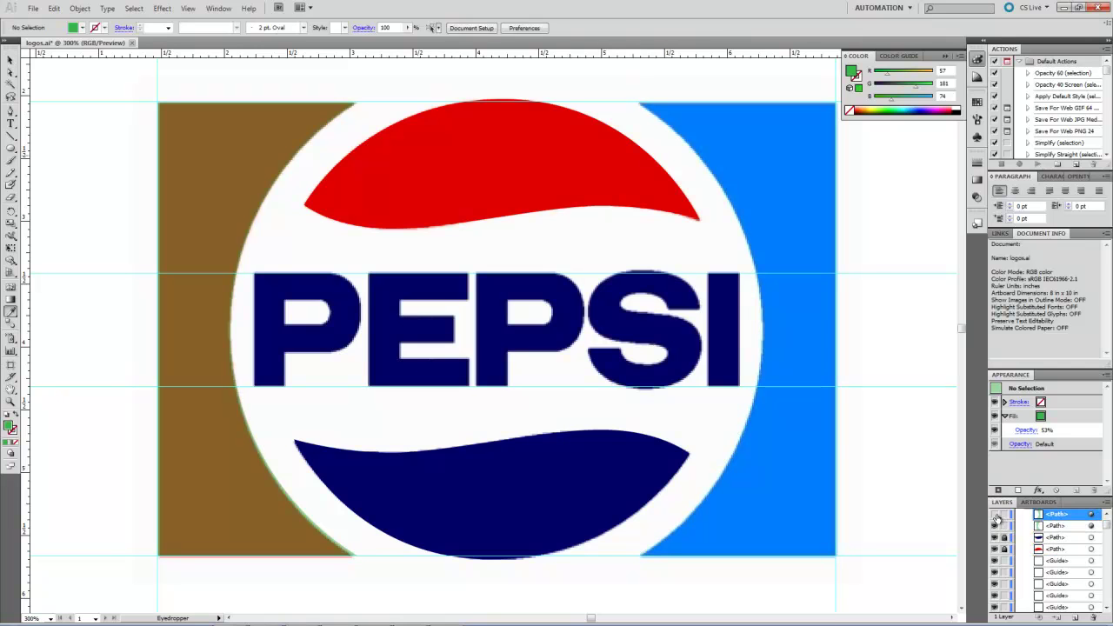
{"action": "left_click", "coordinate": [807, 201]}
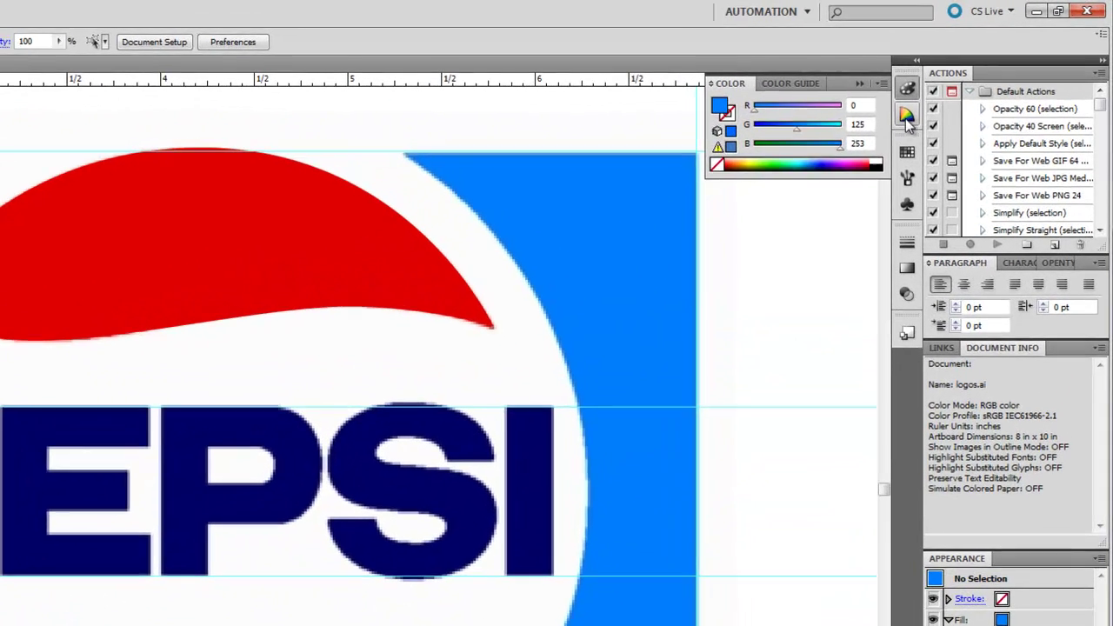
Float the Color, Color Guide and Swatches panels over the workspace and store the sampled blue as a new swatch.
{"action": "left_click", "coordinate": [907, 153]}
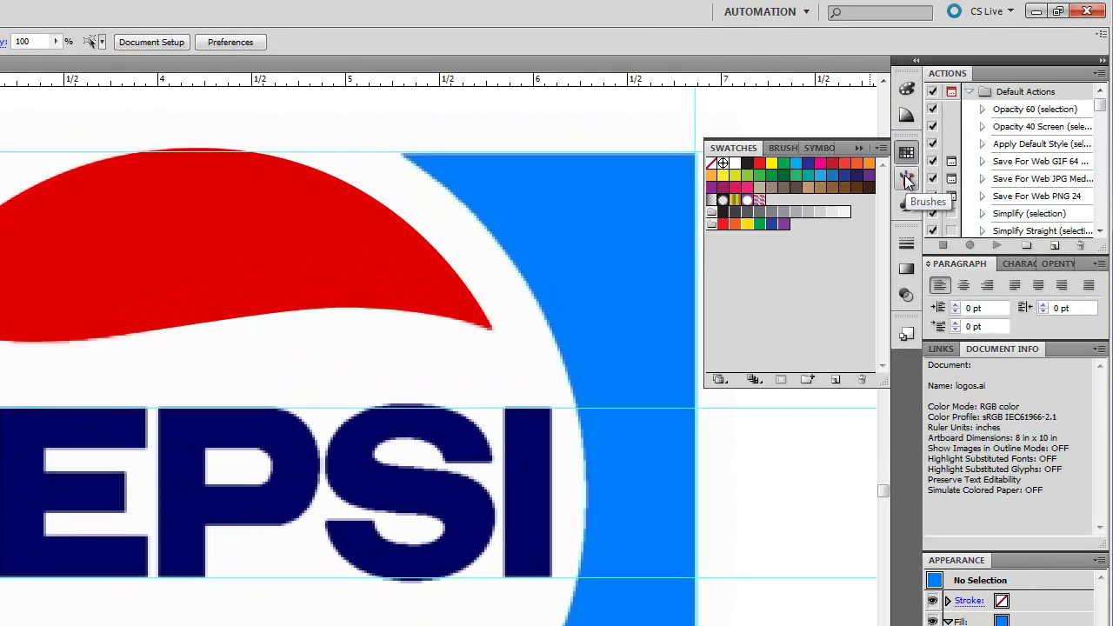
{"action": "left_click", "coordinate": [906, 89]}
{"action": "left_click_drag", "start_coordinate": [726, 81], "coordinate": [646, 81]}
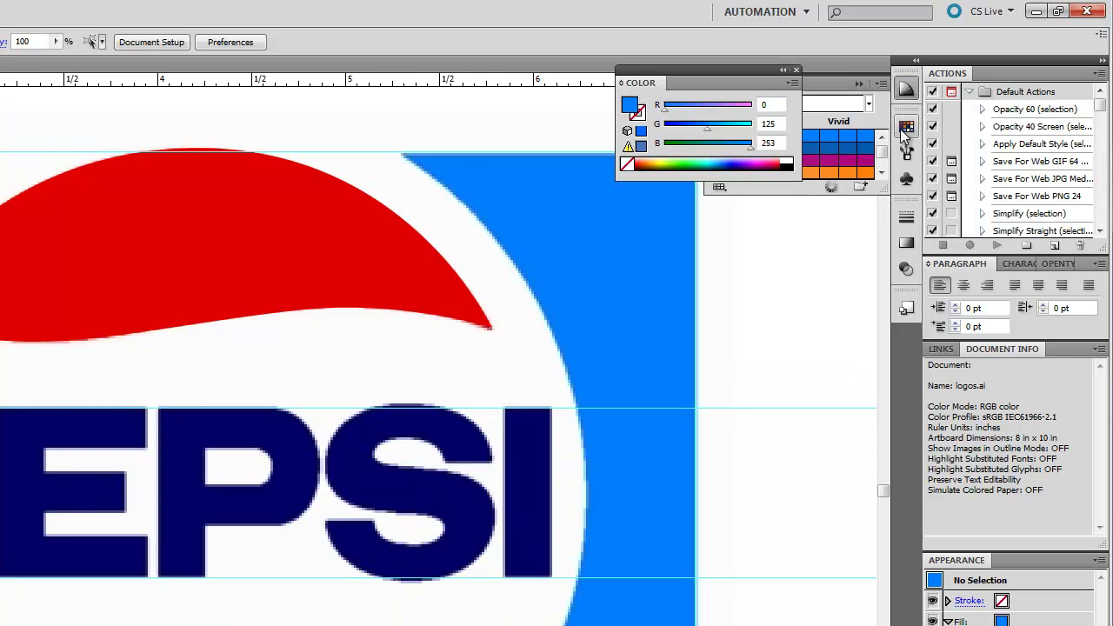
{"action": "left_click_drag", "start_coordinate": [832, 79], "coordinate": [820, 235]}
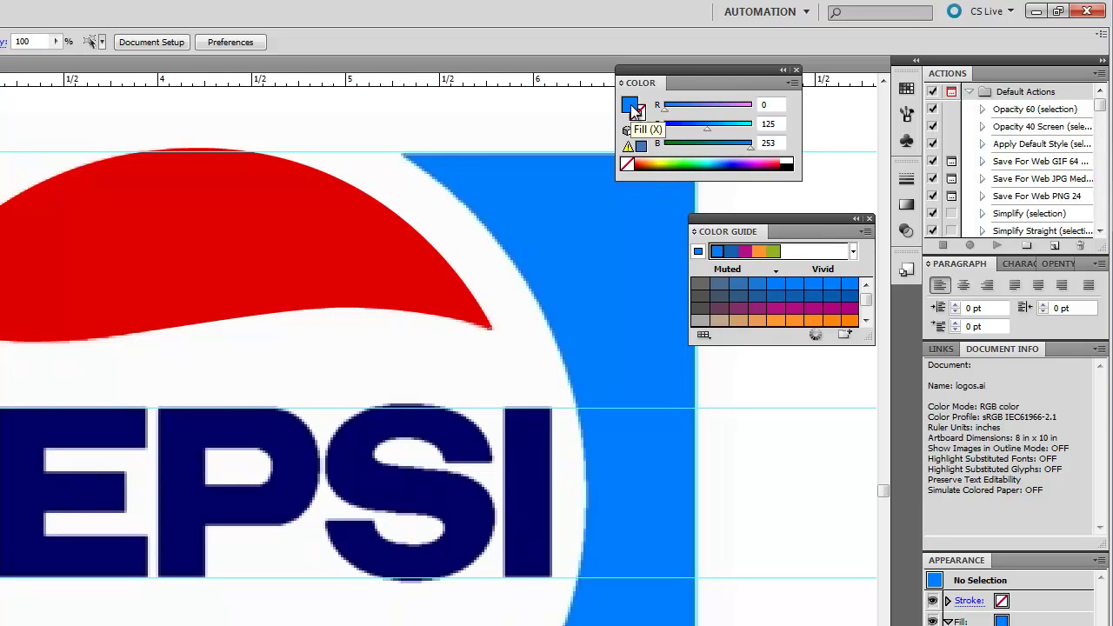
{"action": "left_click", "coordinate": [905, 93]}
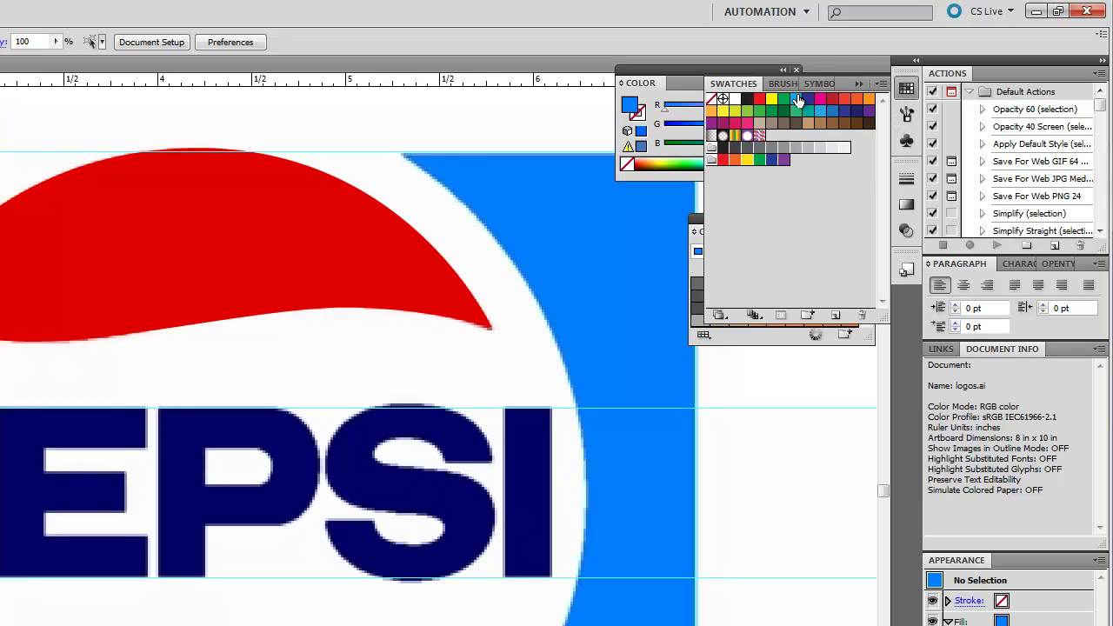
{"action": "left_click_drag", "start_coordinate": [733, 84], "coordinate": [709, 384]}
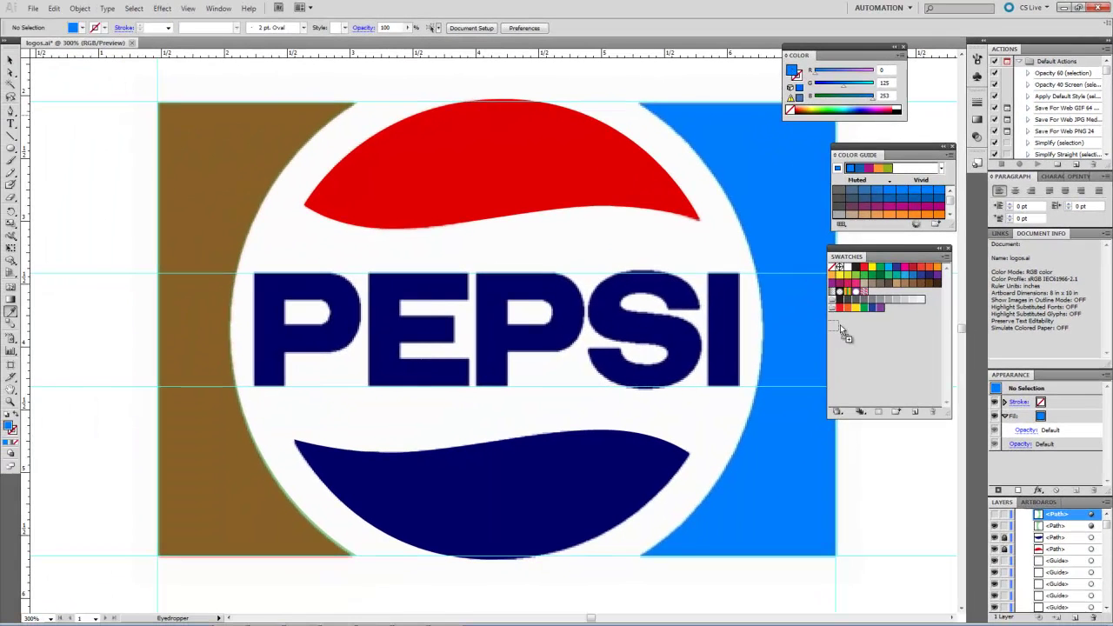
{"action": "left_click_drag", "start_coordinate": [844, 320], "coordinate": [872, 295]}
Hide the left side piece, sample the logo's red (223, 1, 0) and save it as a swatch beside the blue one.
{"action": "left_click", "coordinate": [995, 526]}
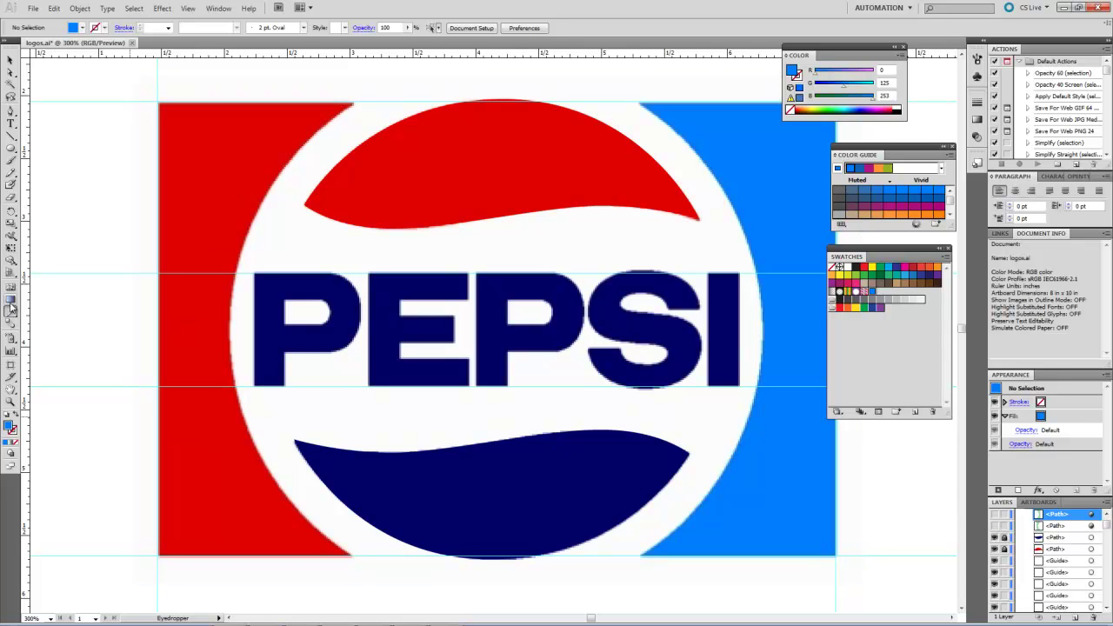
{"action": "left_click", "coordinate": [190, 220]}
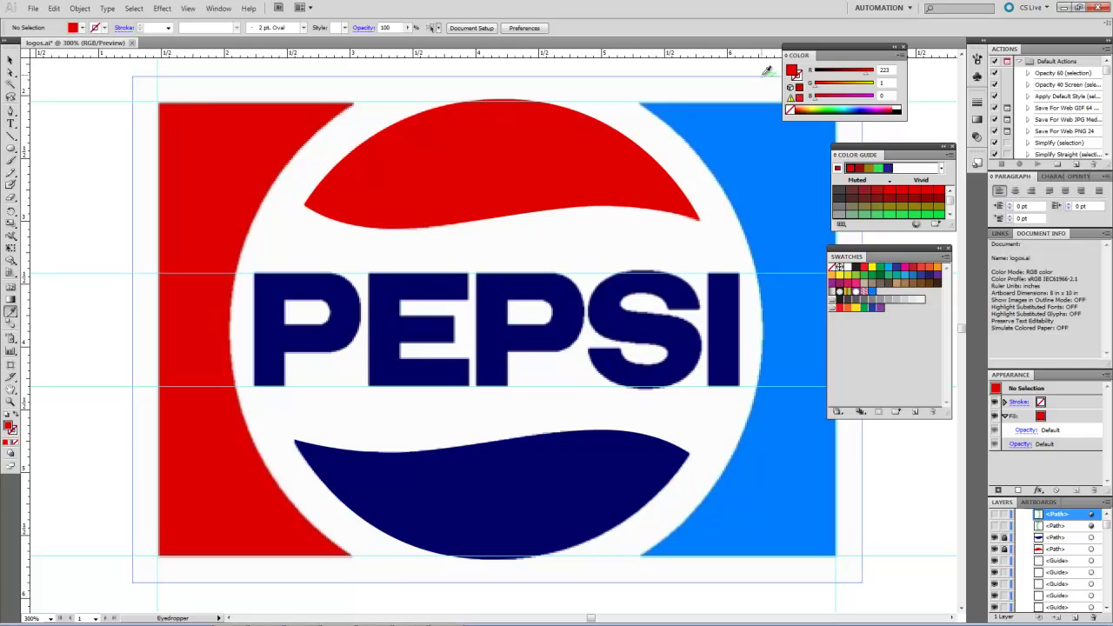
{"action": "left_click_drag", "start_coordinate": [888, 260], "coordinate": [893, 300]}
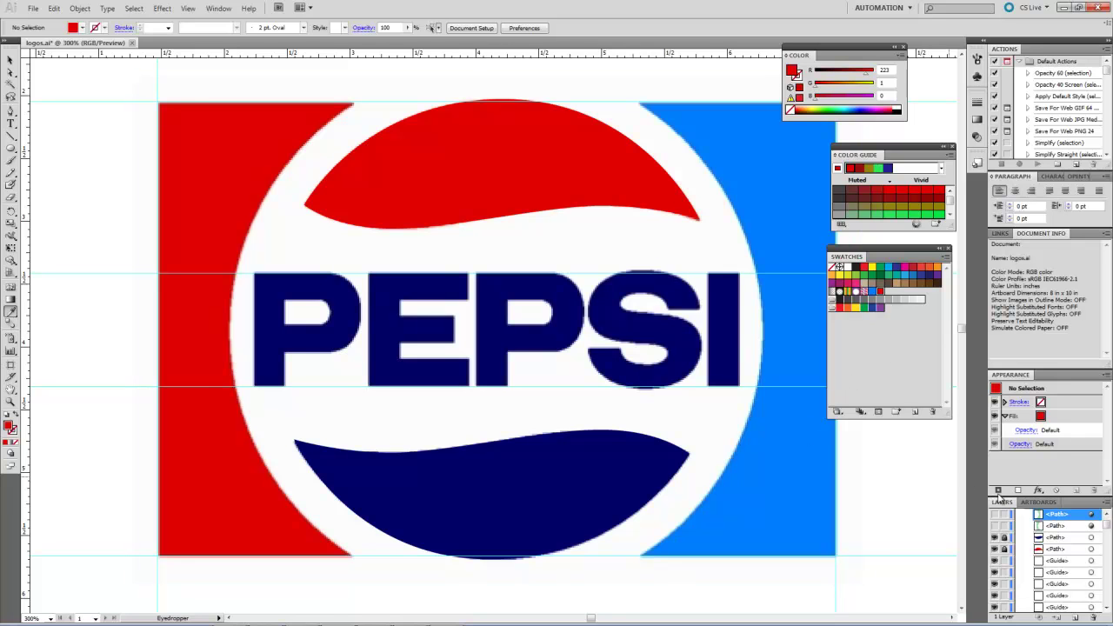
Make both side pieces visible again over the logo image.
{"action": "left_click", "coordinate": [994, 514]}
{"action": "left_click", "coordinate": [994, 525]}
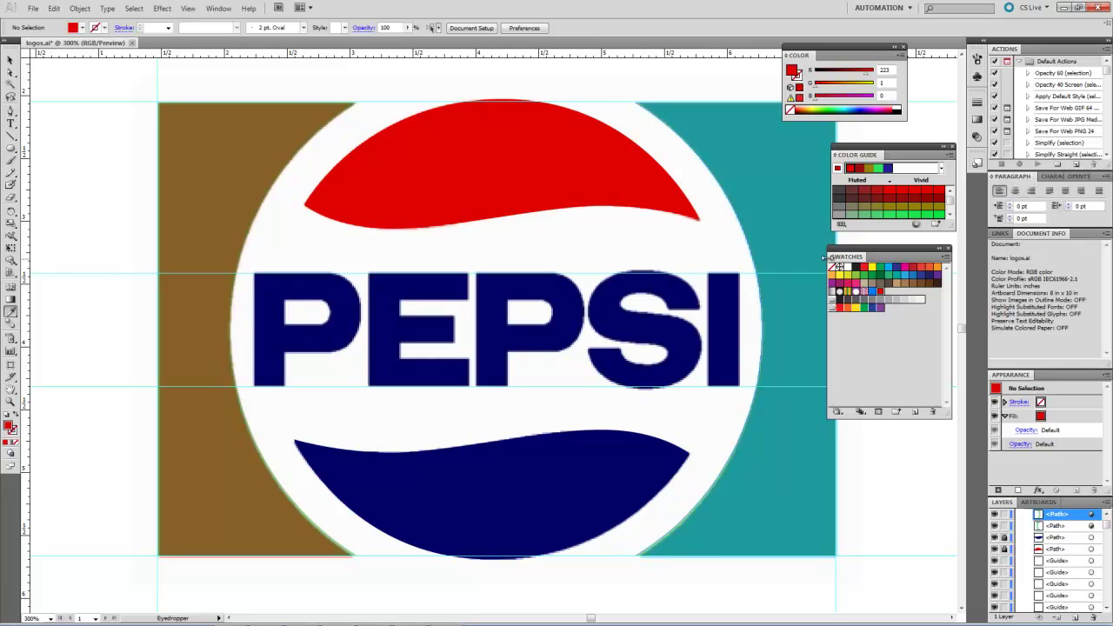
{"action": "left_click", "coordinate": [994, 514]}
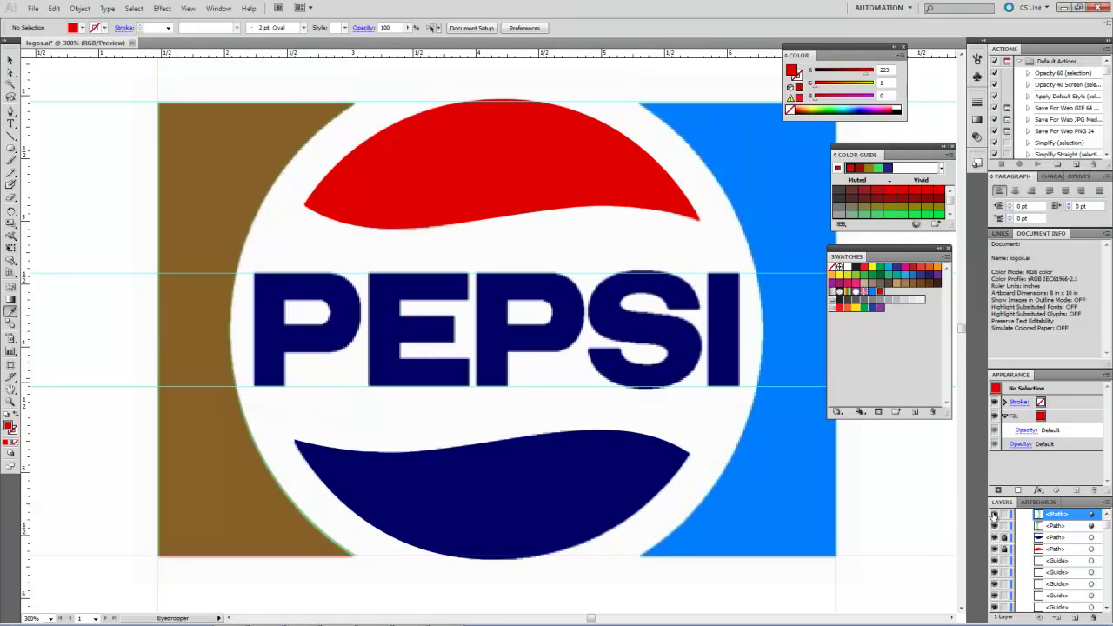
{"action": "left_click", "coordinate": [993, 514]}
Fill the right side piece with the saved blue swatch and the left side piece with the saved red swatch.
{"action": "left_click", "coordinate": [11, 59]}
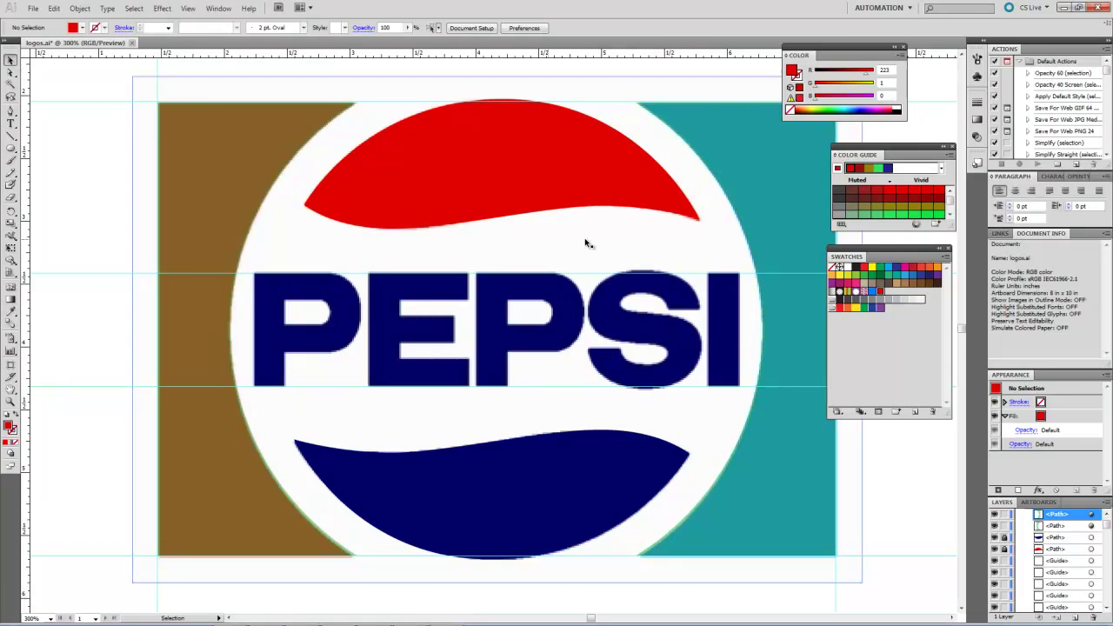
{"action": "left_click", "coordinate": [762, 222]}
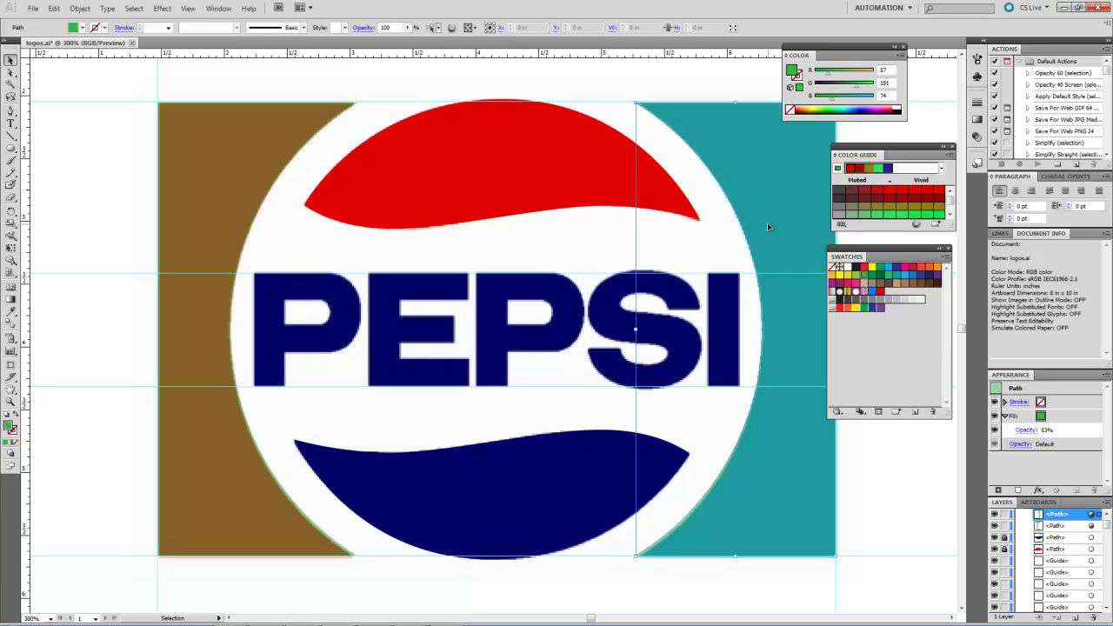
{"action": "left_click", "coordinate": [870, 292]}
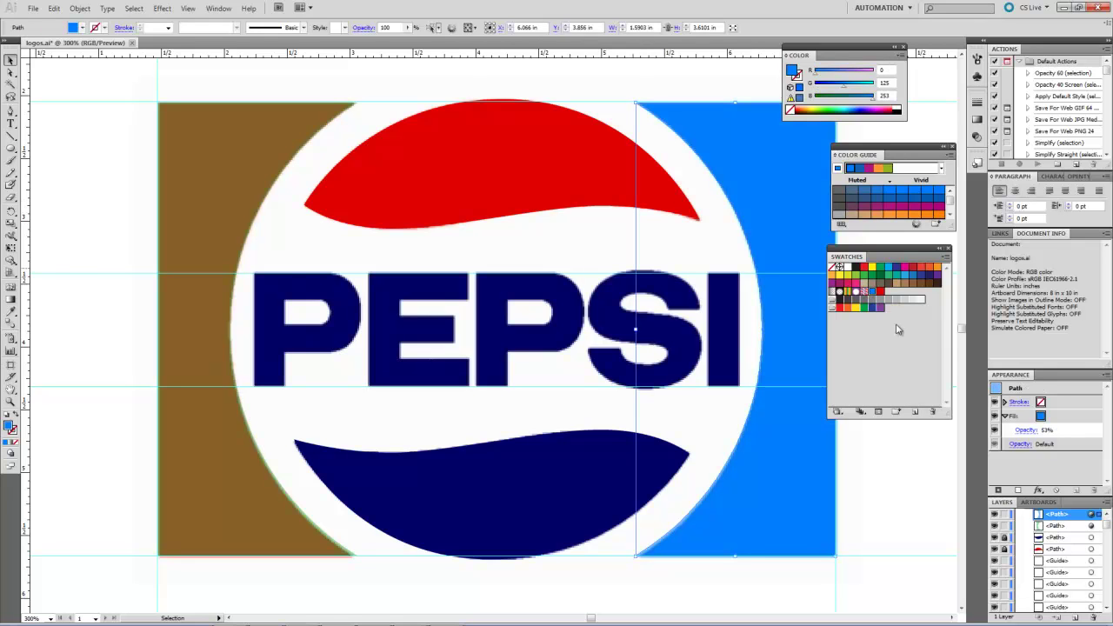
{"action": "left_click", "coordinate": [244, 157]}
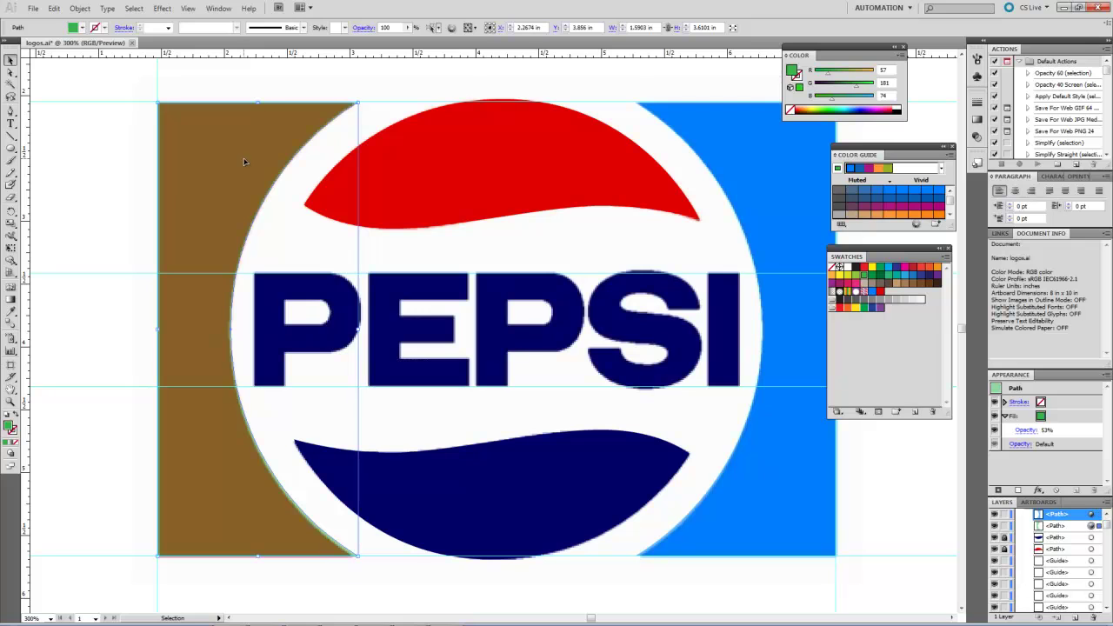
{"action": "left_click", "coordinate": [880, 293]}
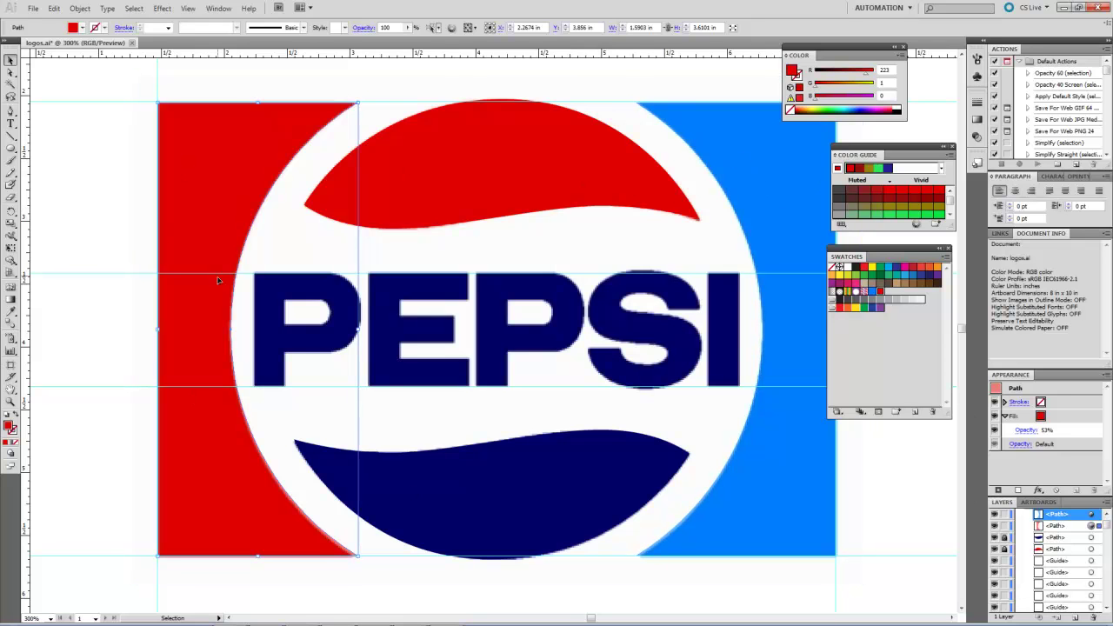
Lock the two side pieces and hide the embedded logo image.
{"action": "left_click", "coordinate": [1007, 525]}
{"action": "left_click_drag", "start_coordinate": [1106, 526], "coordinate": [1106, 603]}
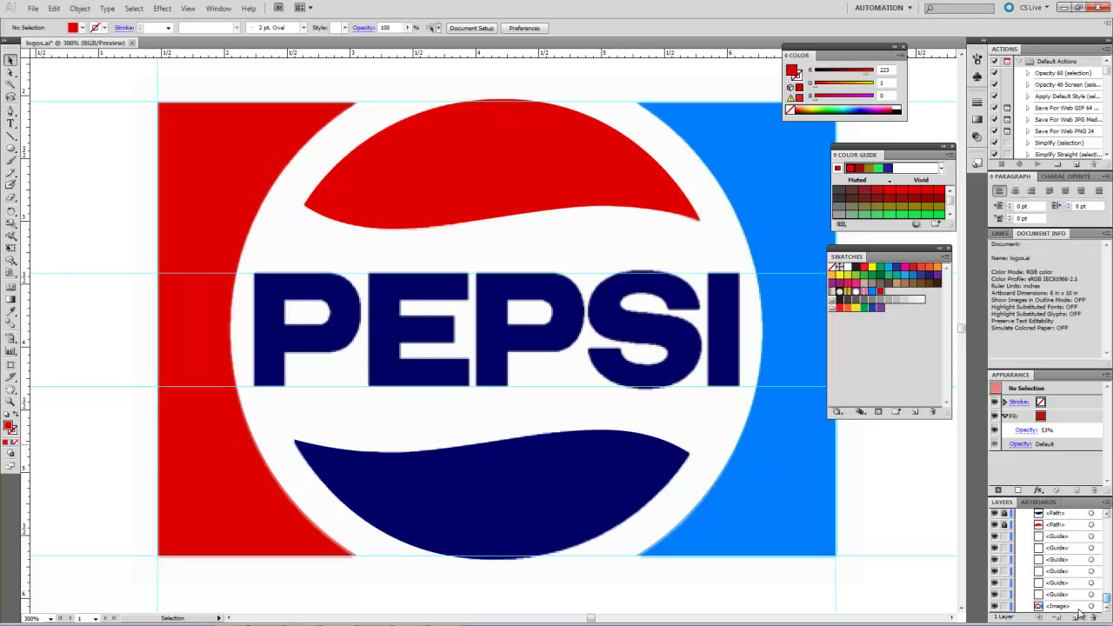
{"action": "left_click", "coordinate": [993, 606]}
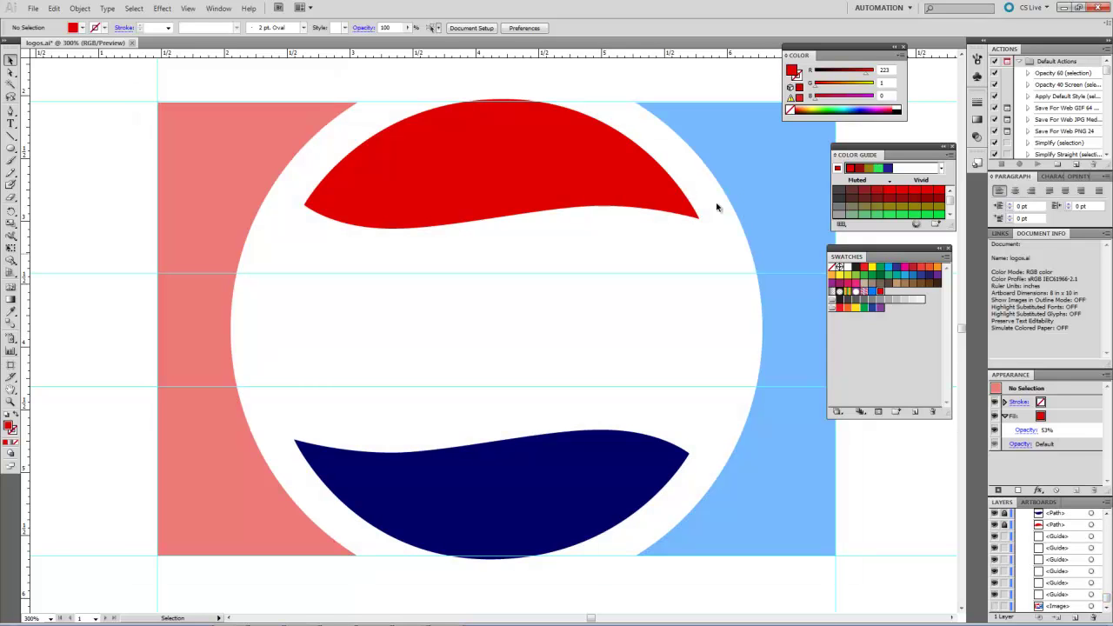
Unlock both wave shapes and check the fill opacity of the navy wave.
{"action": "left_click", "coordinate": [1004, 513]}
{"action": "left_click", "coordinate": [1004, 524]}
{"action": "left_click", "coordinate": [1092, 514]}
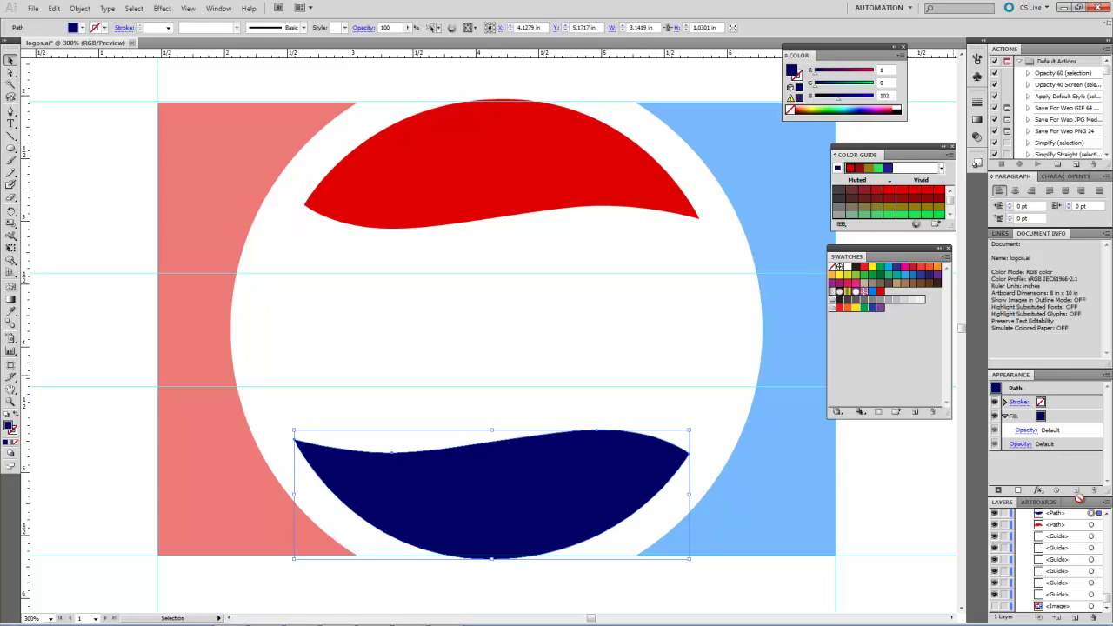
{"action": "left_click", "coordinate": [1032, 432]}
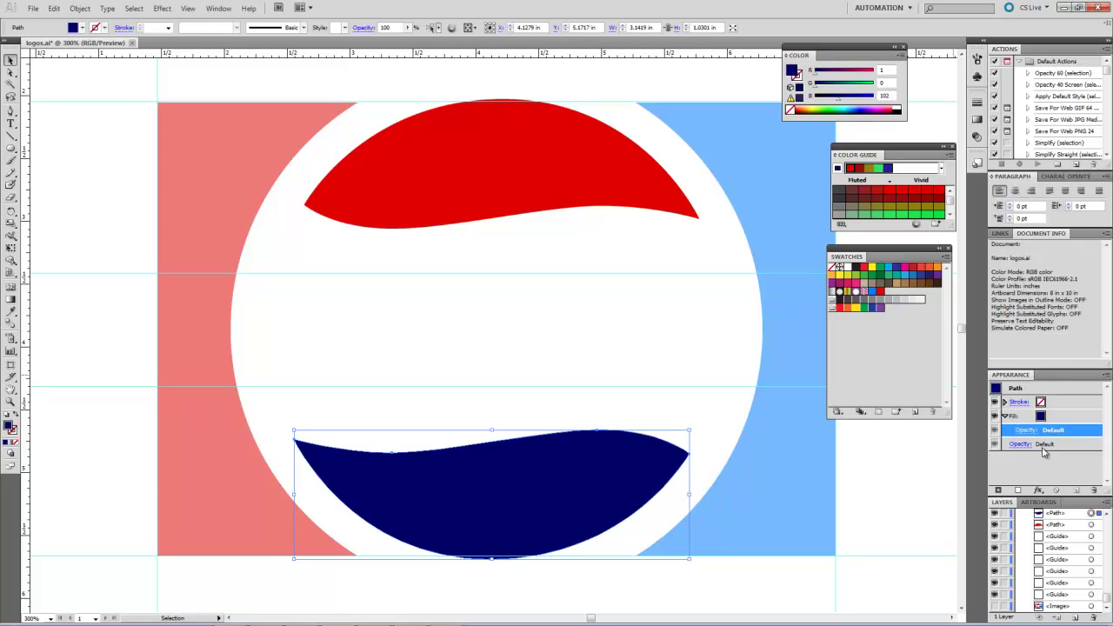
{"action": "left_click", "coordinate": [1026, 431]}
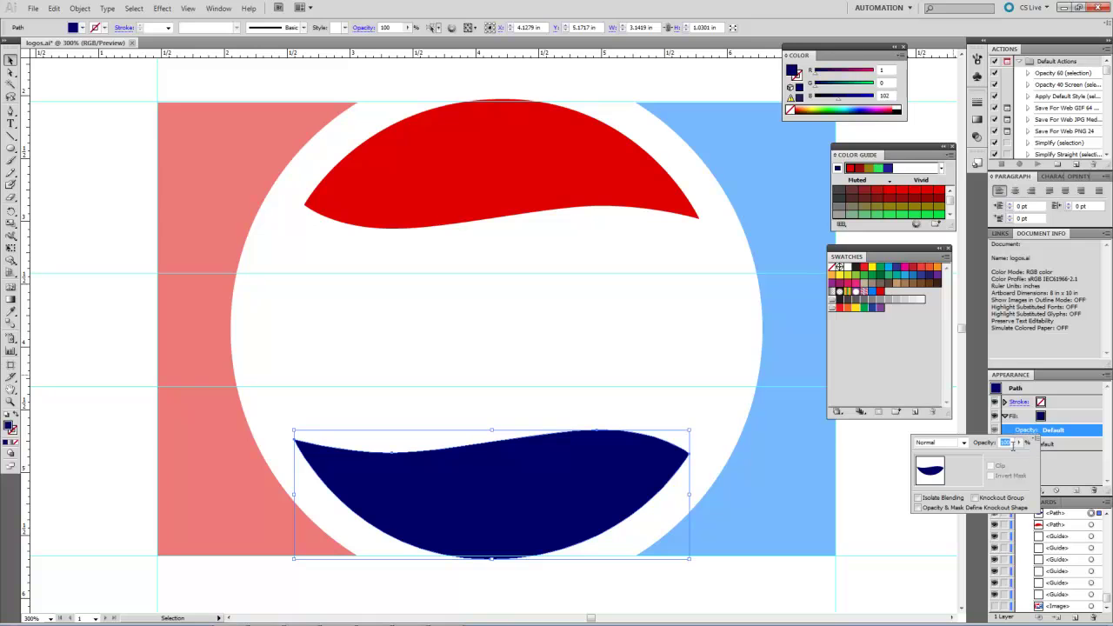
{"action": "left_click", "coordinate": [1019, 443]}
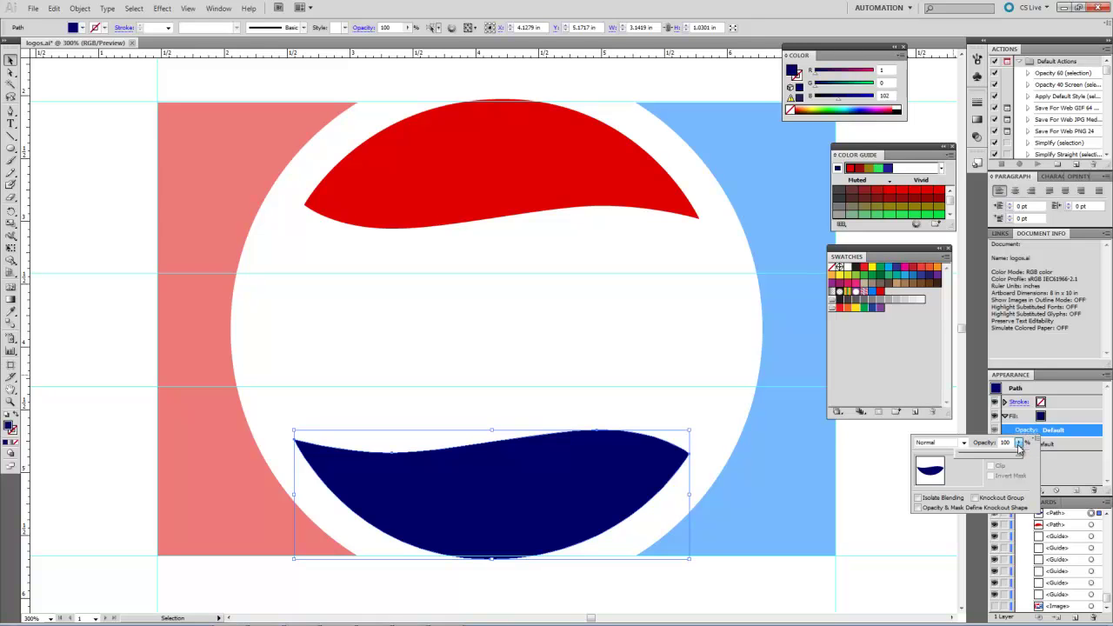
{"action": "left_click", "coordinate": [1061, 433]}
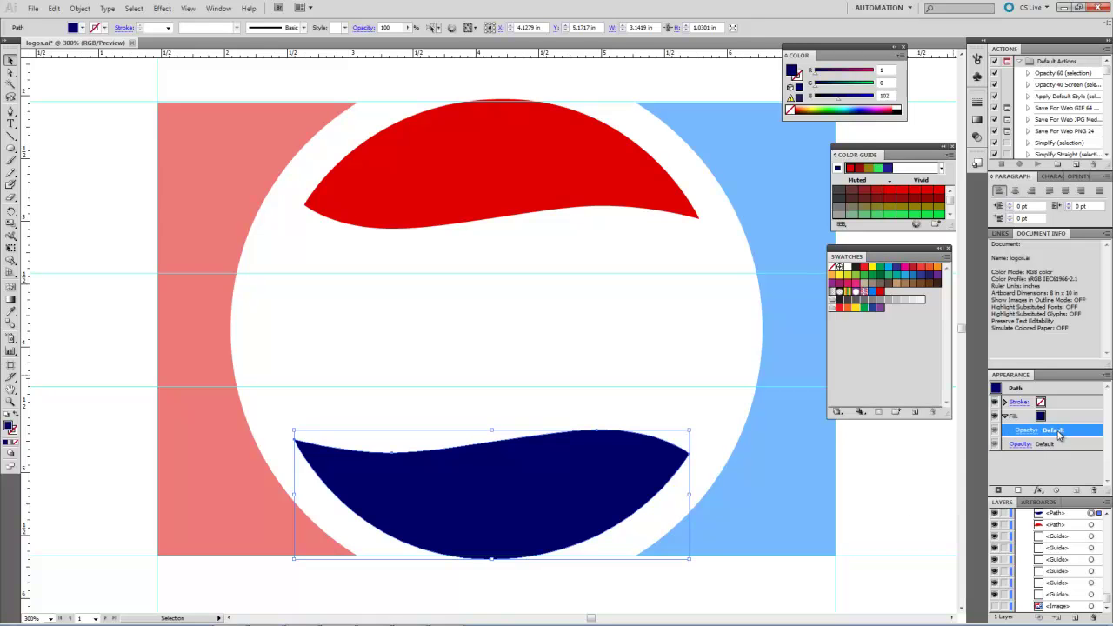
{"action": "left_click", "coordinate": [787, 233]}
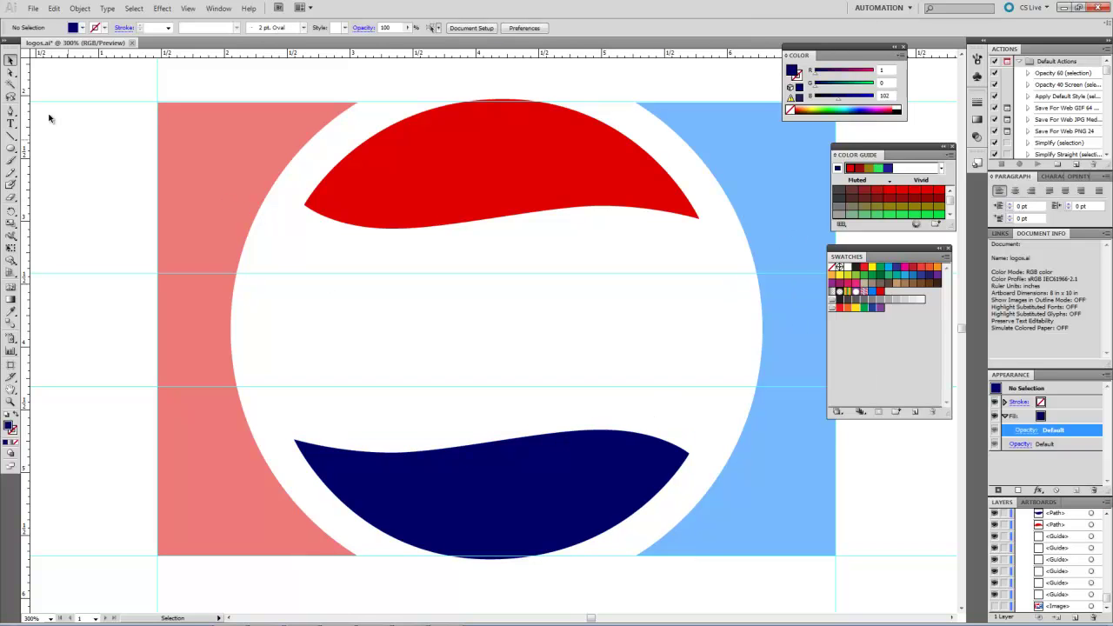
Unlock both side pieces and raise the blue piece's fill opacity to 100%.
{"action": "scroll", "coordinate": [1106, 570], "scroll_direction": "up", "scroll_amount": 1}
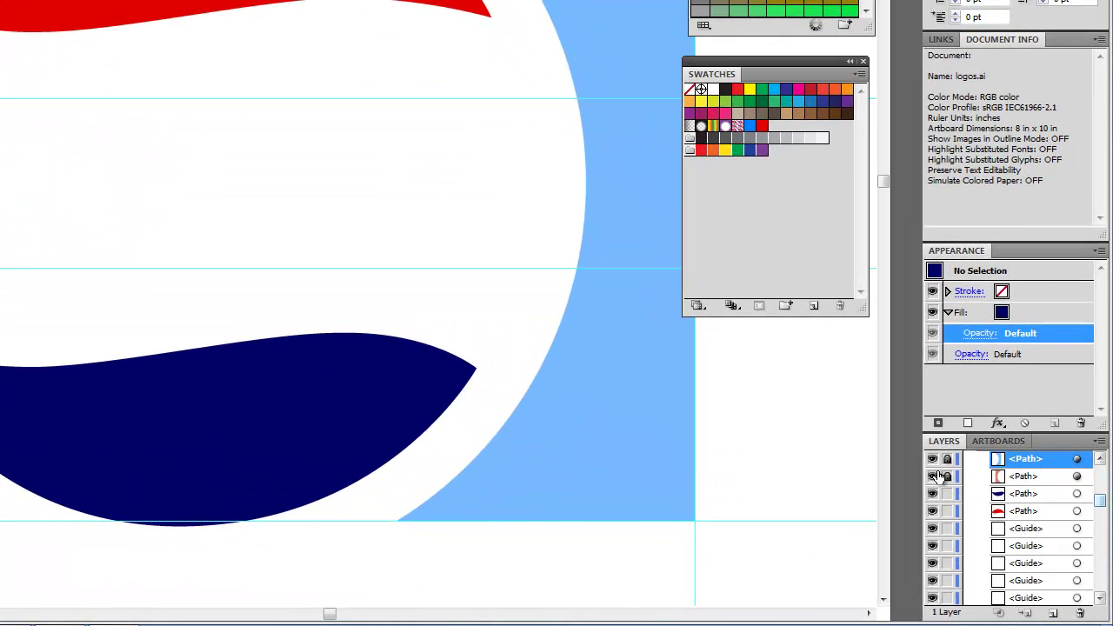
{"action": "left_click_drag", "start_coordinate": [947, 464], "coordinate": [947, 478]}
{"action": "scroll", "coordinate": [1100, 509], "scroll_direction": "up", "scroll_amount": 1}
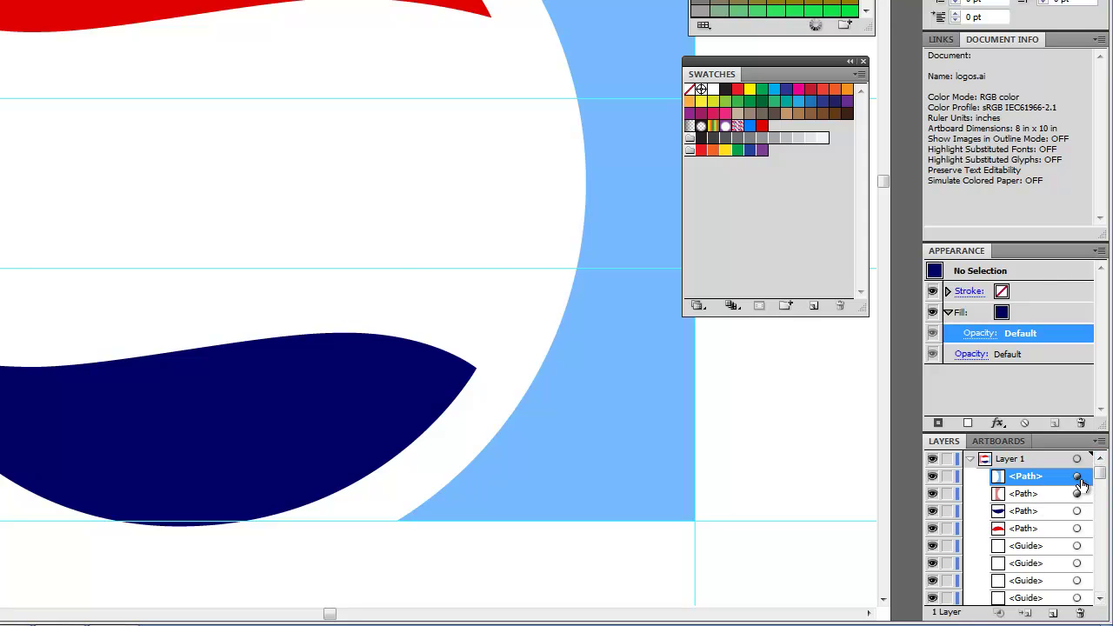
{"action": "left_click", "coordinate": [630, 267]}
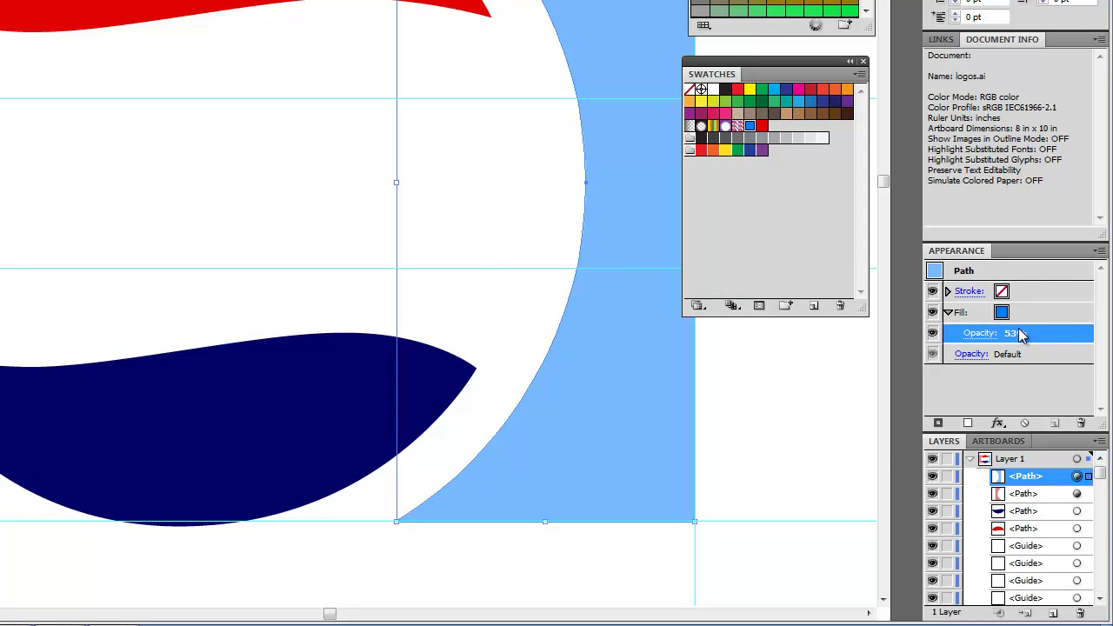
{"action": "left_click", "coordinate": [974, 334]}
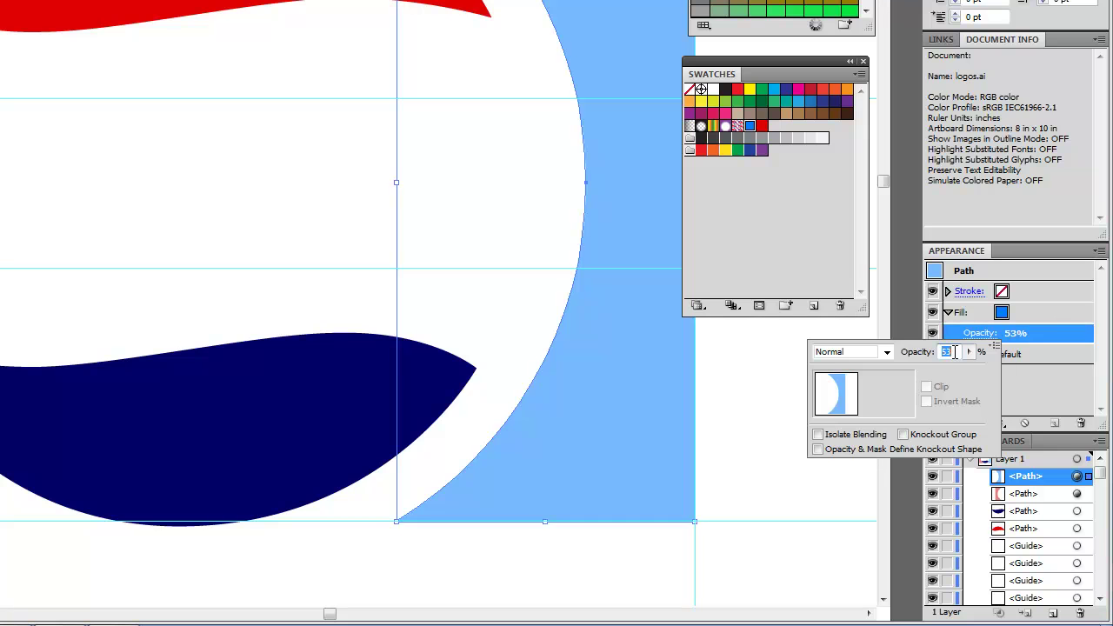
{"action": "left_click", "coordinate": [967, 351]}
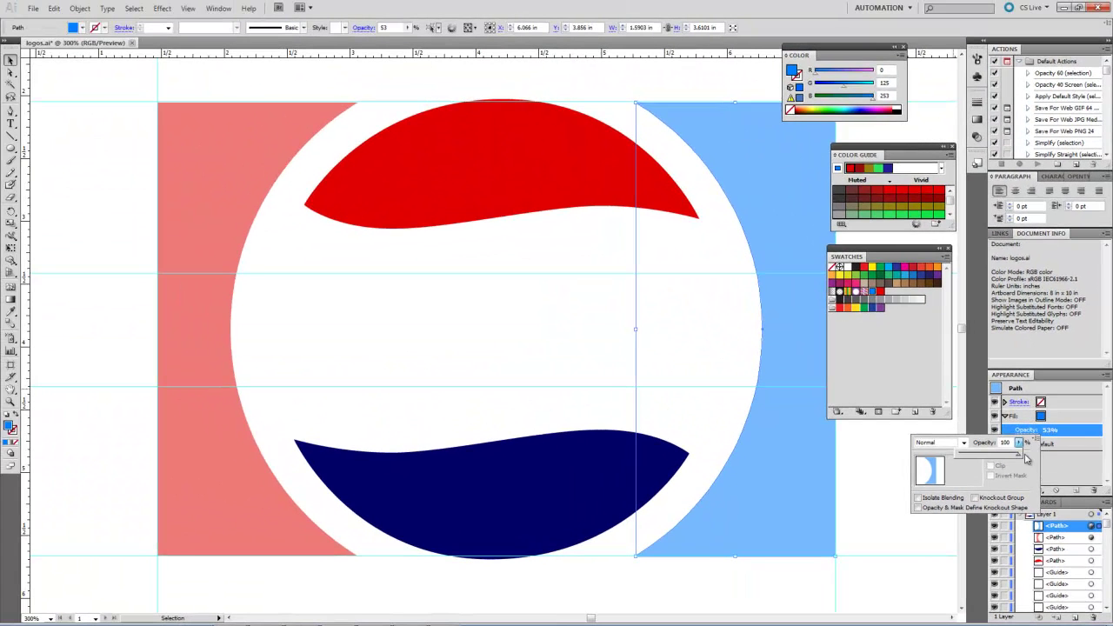
{"action": "left_click_drag", "start_coordinate": [980, 442], "coordinate": [1011, 439]}
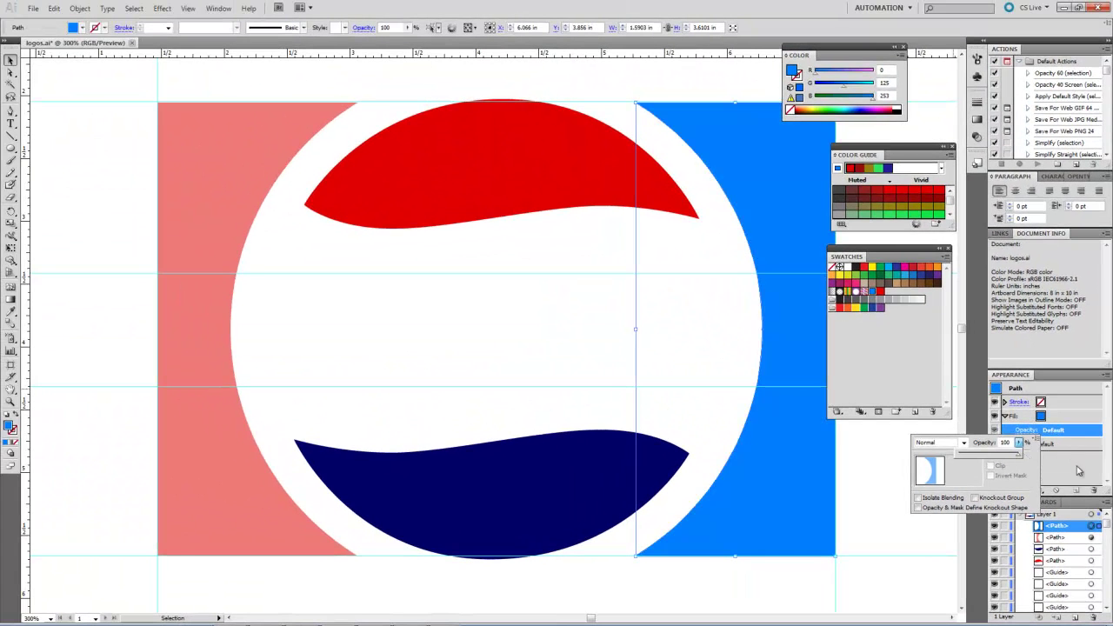
Raise the red side piece's fill opacity to 100% and deselect it.
{"action": "left_click", "coordinate": [183, 339]}
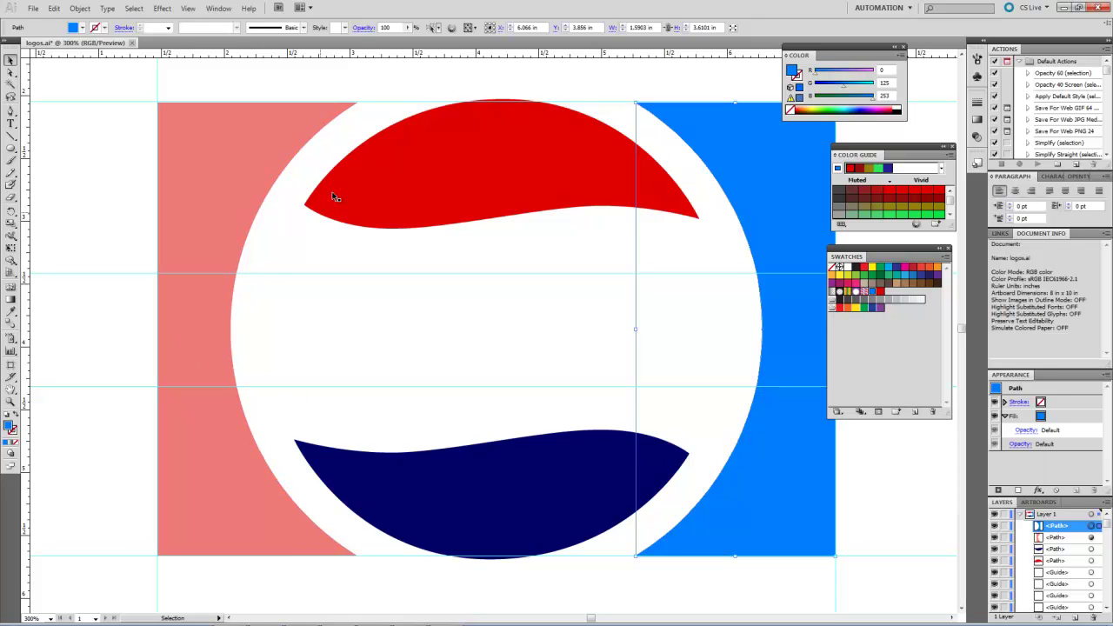
{"action": "mouse_move", "coordinate": [406, 29]}
{"action": "left_mouse_down"}
{"action": "mouse_move", "coordinate": [402, 43]}
{"action": "mouse_move", "coordinate": [415, 43]}
{"action": "left_mouse_up"}
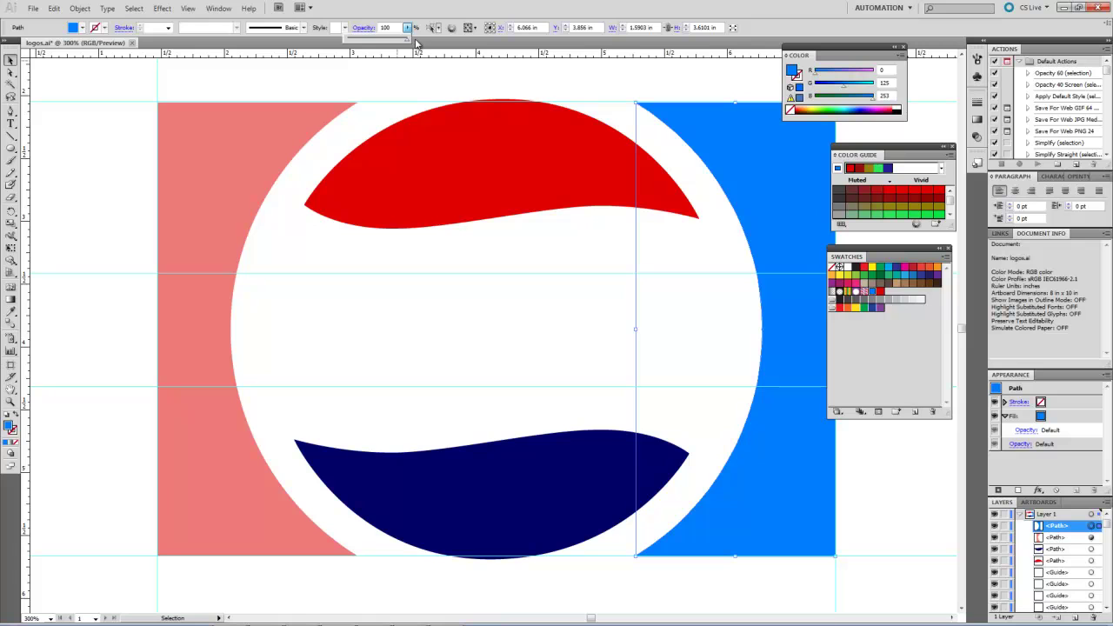
{"action": "left_click", "coordinate": [197, 113]}
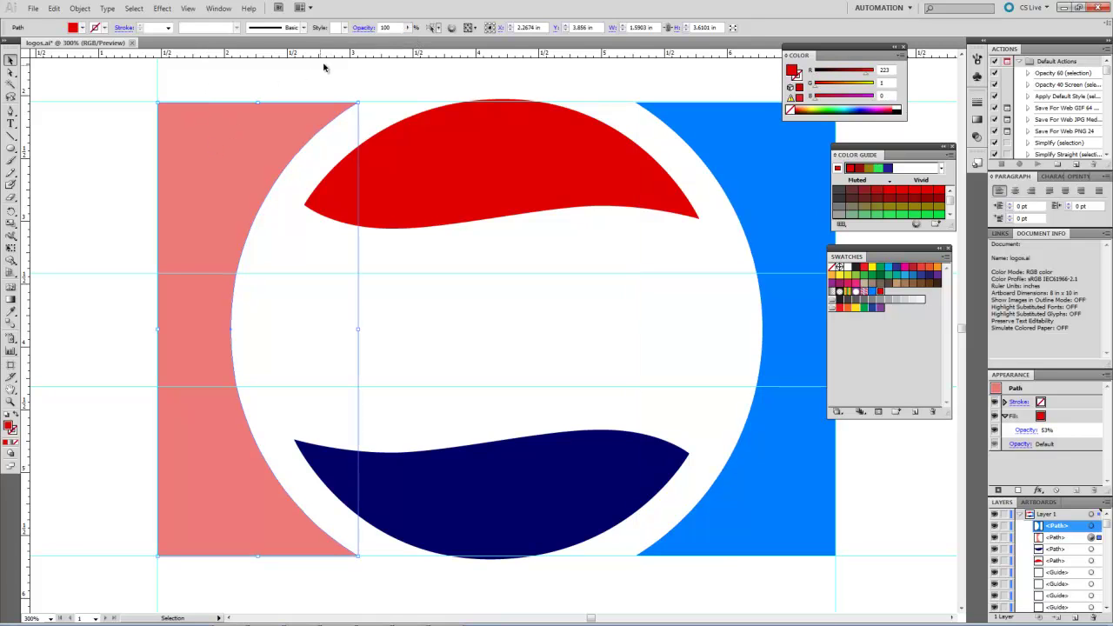
{"action": "left_click", "coordinate": [1035, 428]}
{"action": "left_click_drag", "start_coordinate": [996, 457], "coordinate": [1052, 459]}
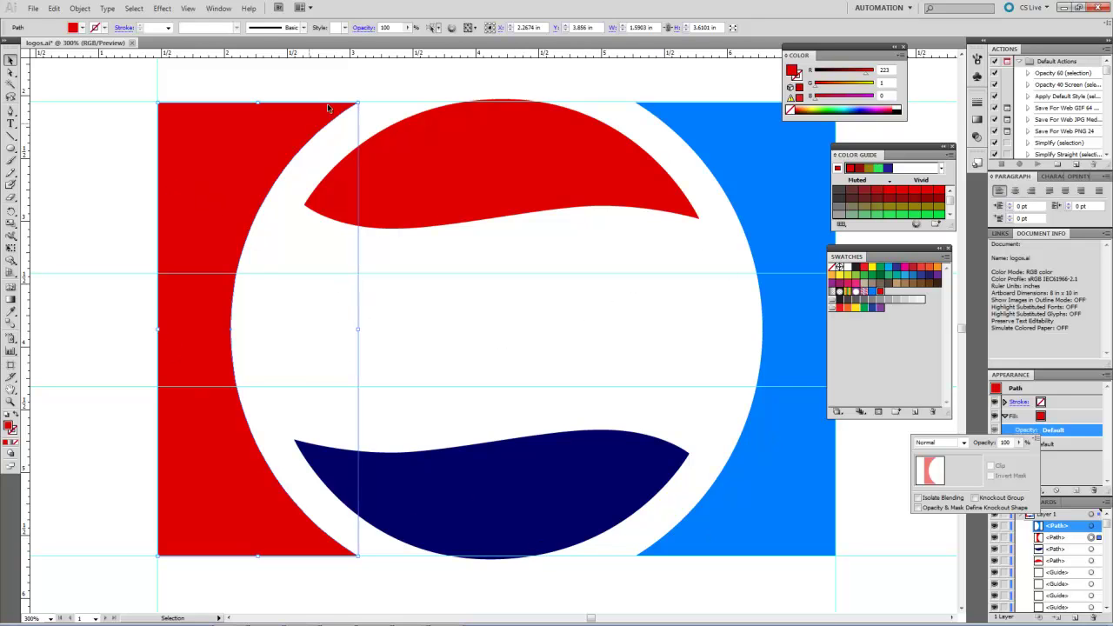
{"action": "left_click", "coordinate": [369, 89]}
{"action": "left_click", "coordinate": [430, 87]}
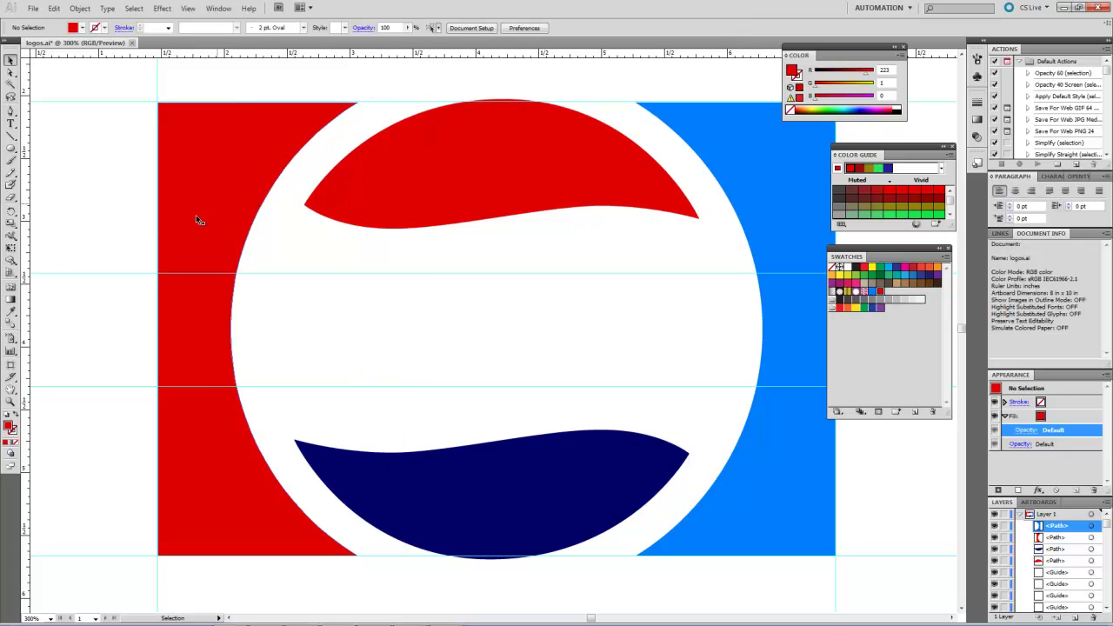